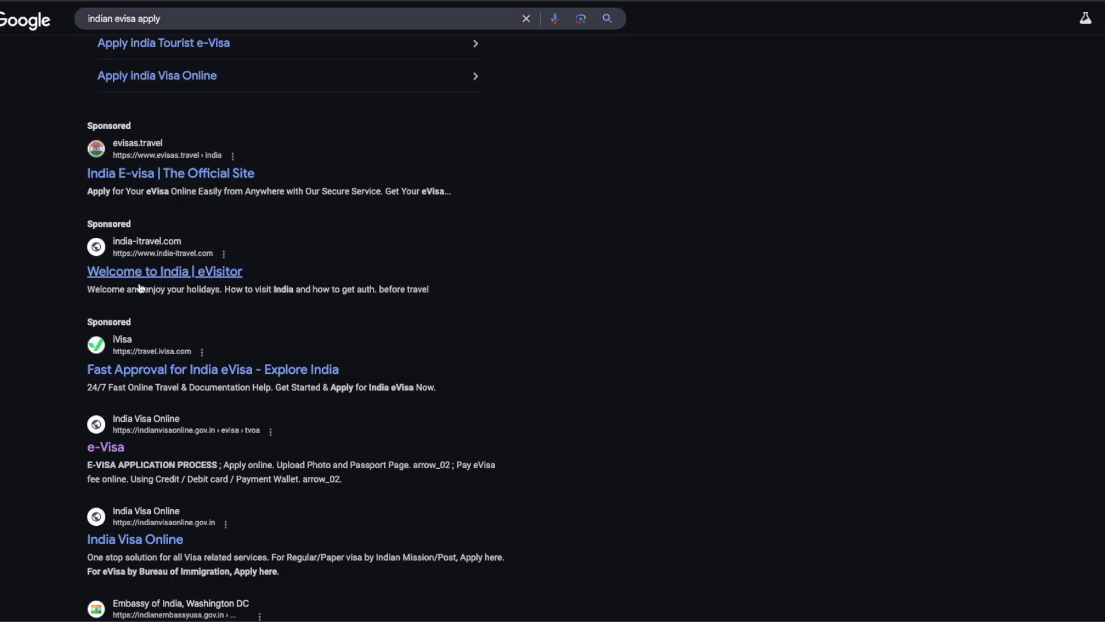
Step: Scroll the 'indian evisa apply' results down to the official indianvisaonline.gov.in e-Visa listing
{"action": "scroll", "coordinate": [150, 293], "scroll_direction": "down", "scroll_amount": 1}
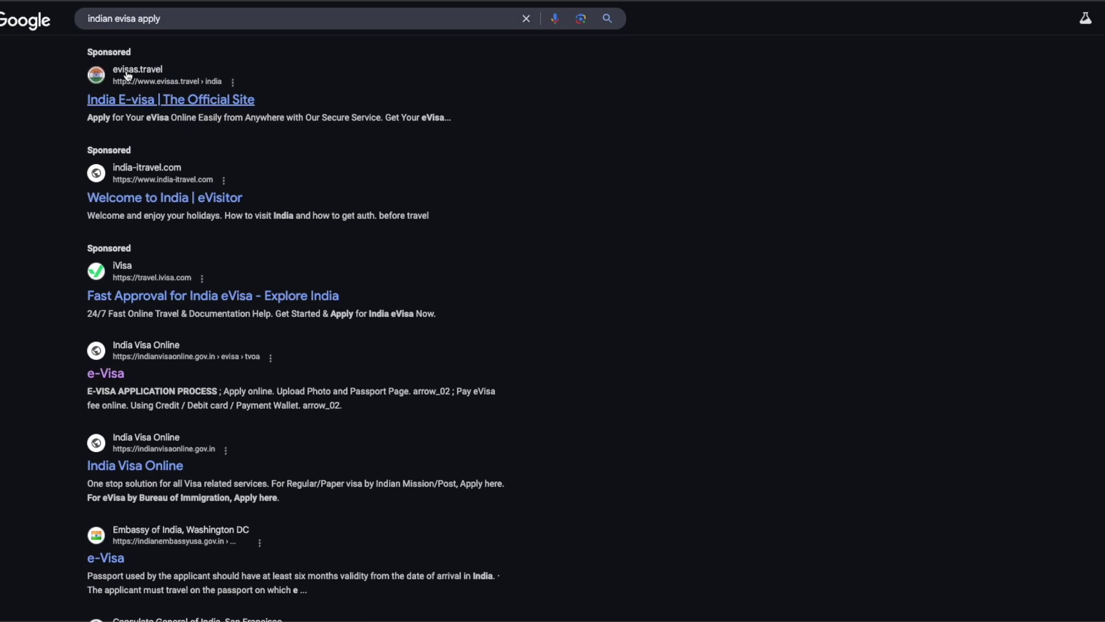
{"action": "scroll", "coordinate": [116, 243], "scroll_direction": "down", "scroll_amount": 1}
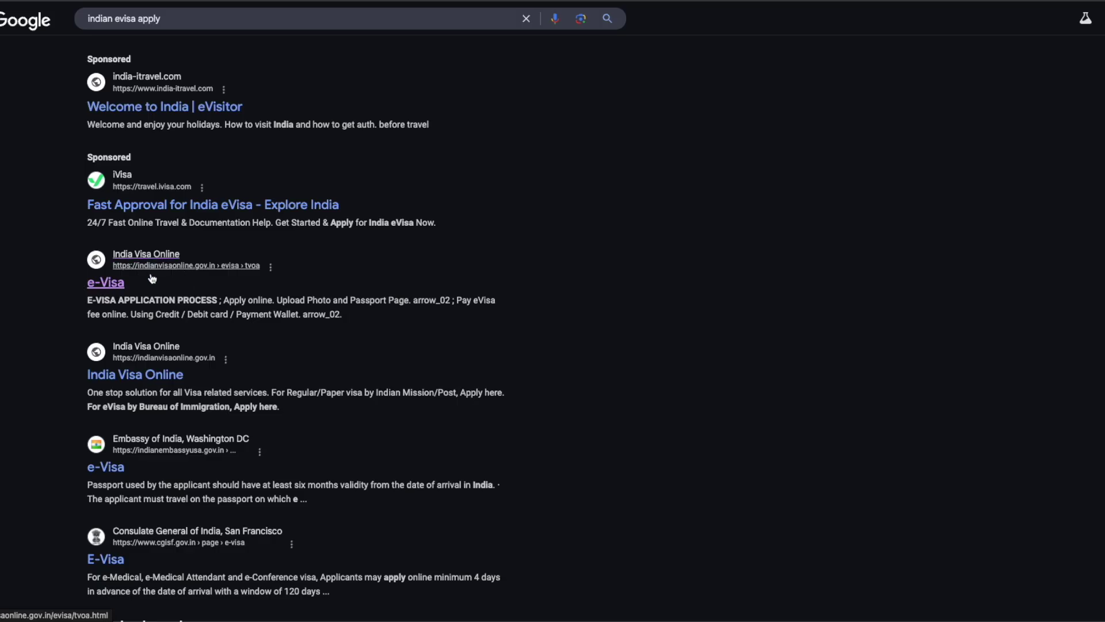
Step: Open the official e-Visa page, dismiss the e-Student Visa notice, and highlight the application process heading
{"action": "left_click", "coordinate": [114, 284]}
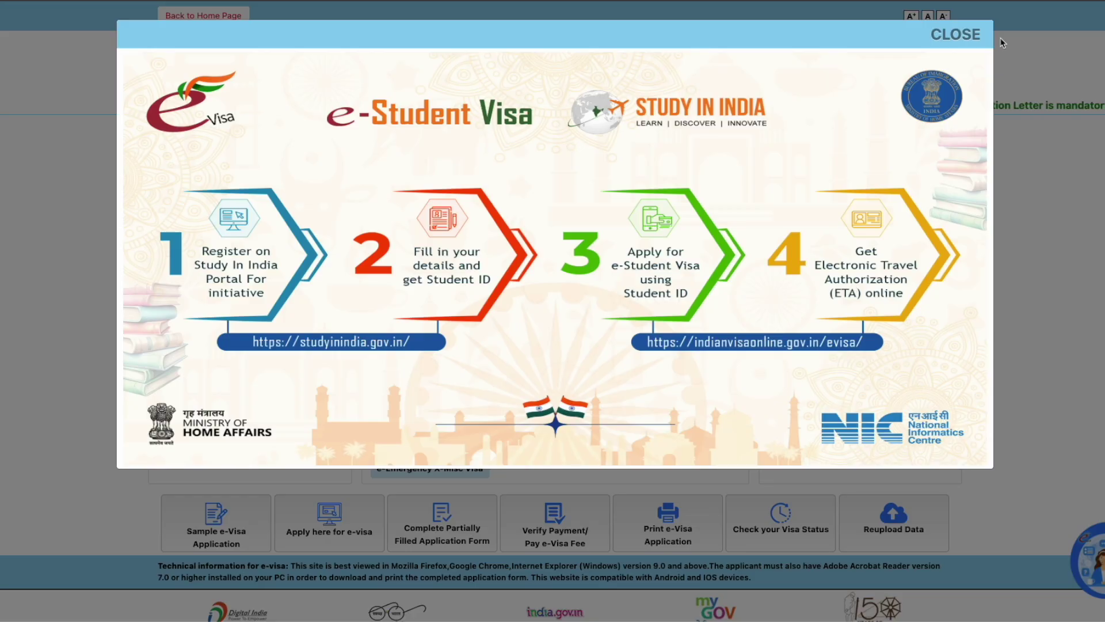
{"action": "left_click", "coordinate": [963, 34]}
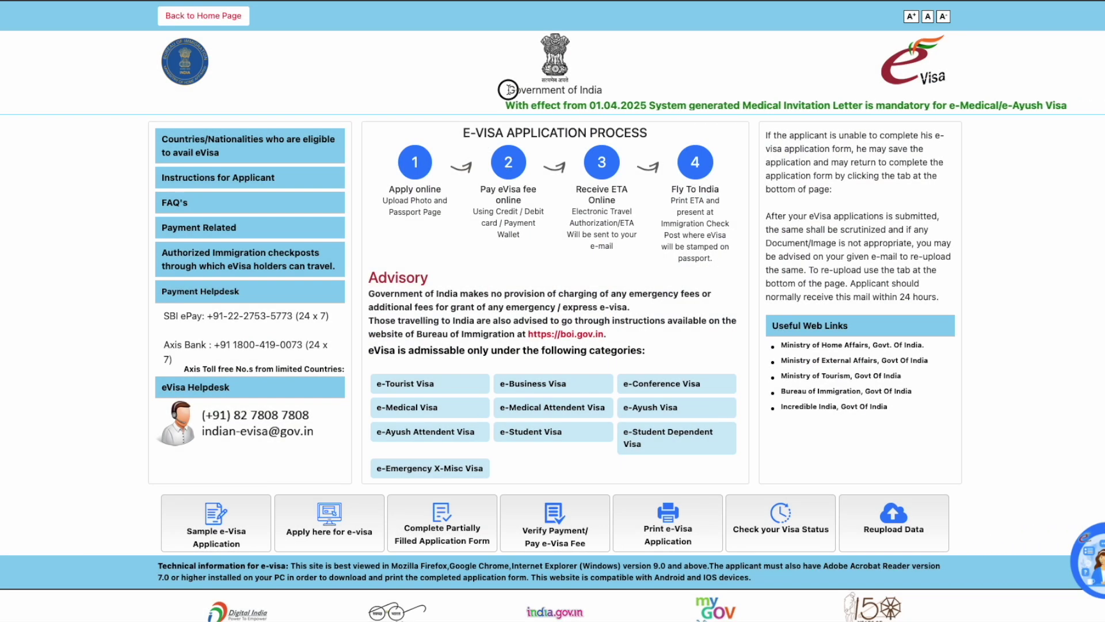
{"action": "left_click_drag", "start_coordinate": [462, 132], "coordinate": [649, 135]}
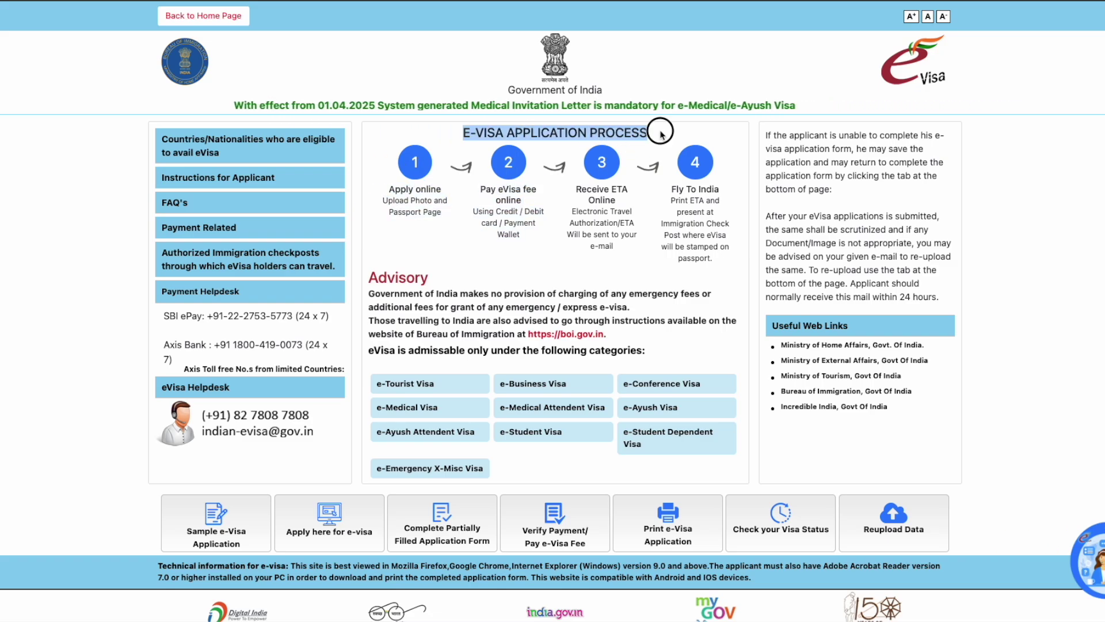
{"action": "left_click", "coordinate": [387, 192]}
Step: Highlight step 1's photo and passport upload and step 2's online fee and payment methods
{"action": "left_click_drag", "start_coordinate": [387, 193], "coordinate": [445, 221]}
{"action": "left_click", "coordinate": [445, 230]}
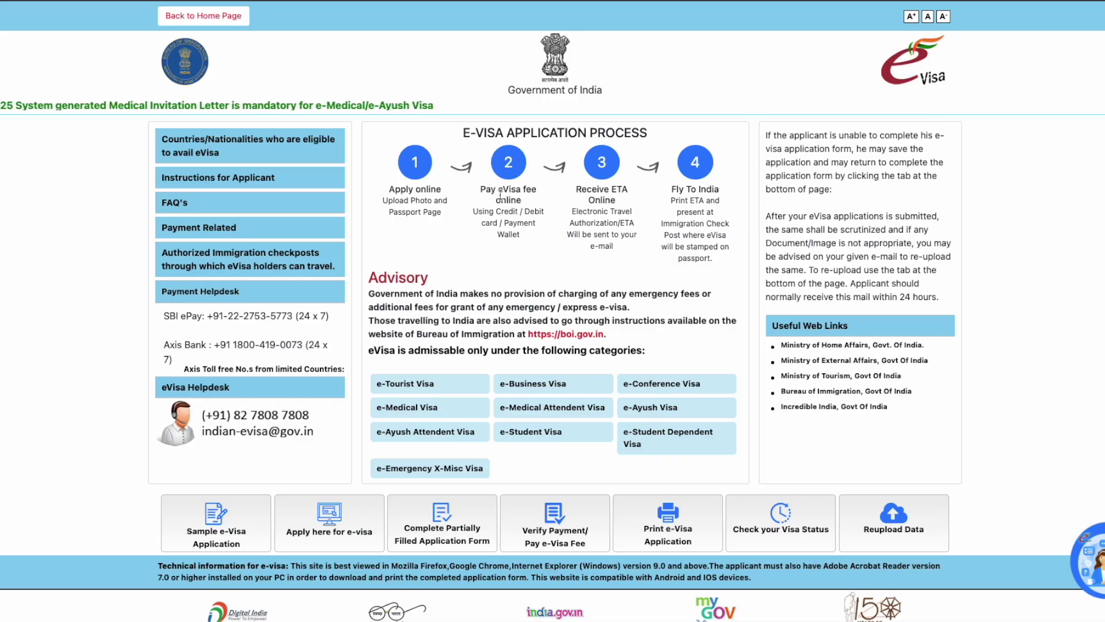
{"action": "left_click_drag", "start_coordinate": [498, 190], "coordinate": [541, 203]}
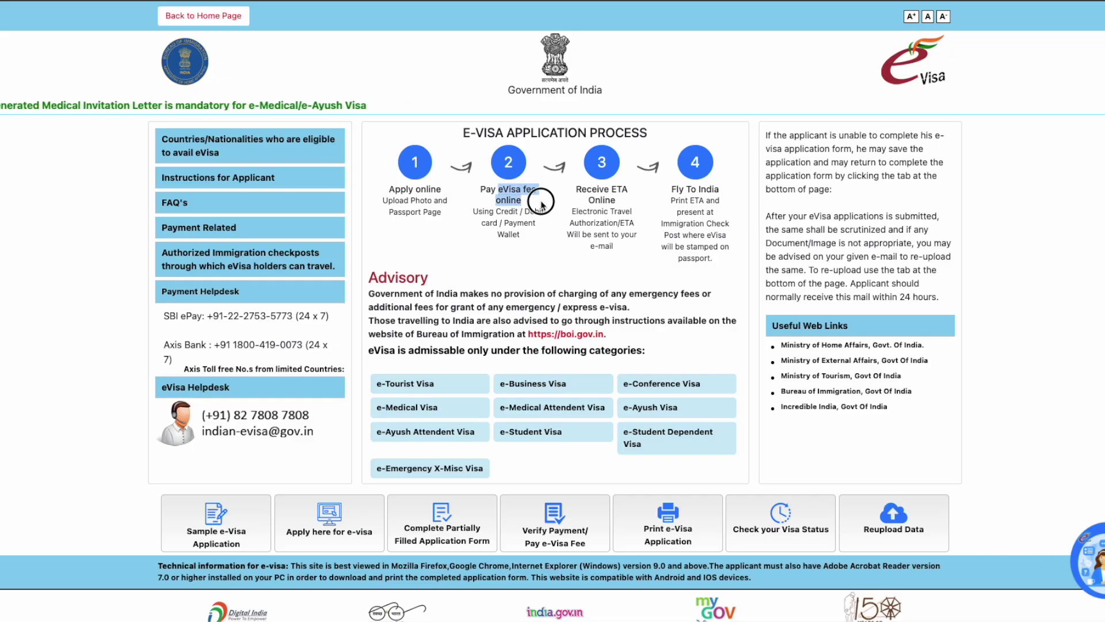
{"action": "left_click", "coordinate": [555, 241]}
{"action": "left_click_drag", "start_coordinate": [498, 211], "coordinate": [535, 235]}
{"action": "left_click", "coordinate": [536, 233]}
Step: Highlight step 3's ETA Online, step 4's Fly To India, and the Advisory heading
{"action": "left_click_drag", "start_coordinate": [612, 191], "coordinate": [633, 251]}
{"action": "left_click", "coordinate": [632, 251]}
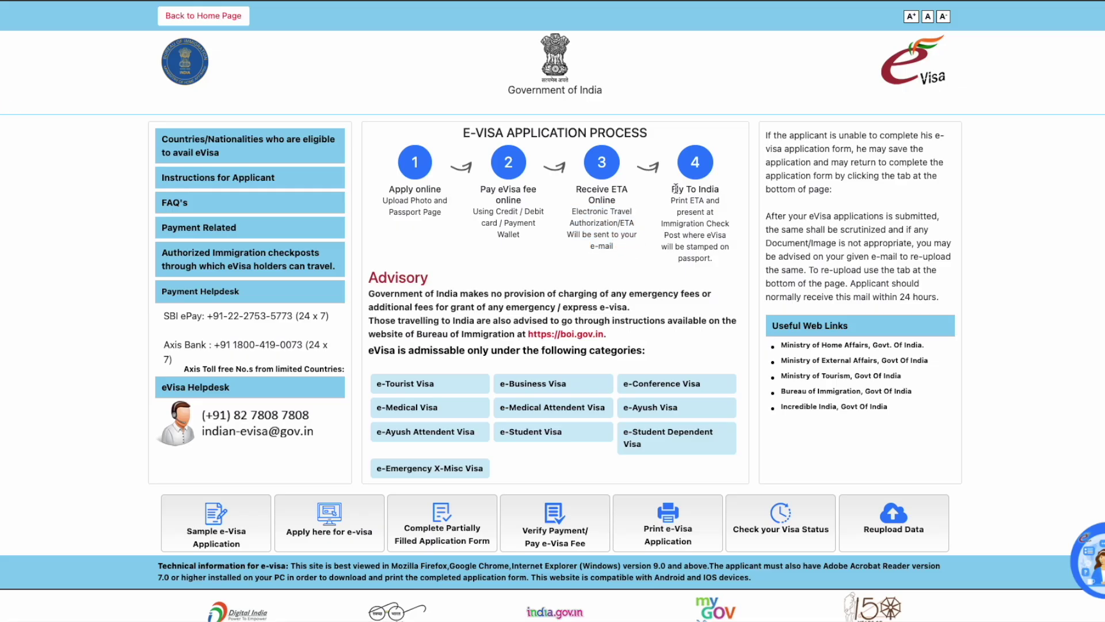
{"action": "left_click_drag", "start_coordinate": [674, 189], "coordinate": [718, 260]}
{"action": "left_click", "coordinate": [730, 195]}
{"action": "left_click", "coordinate": [716, 268]}
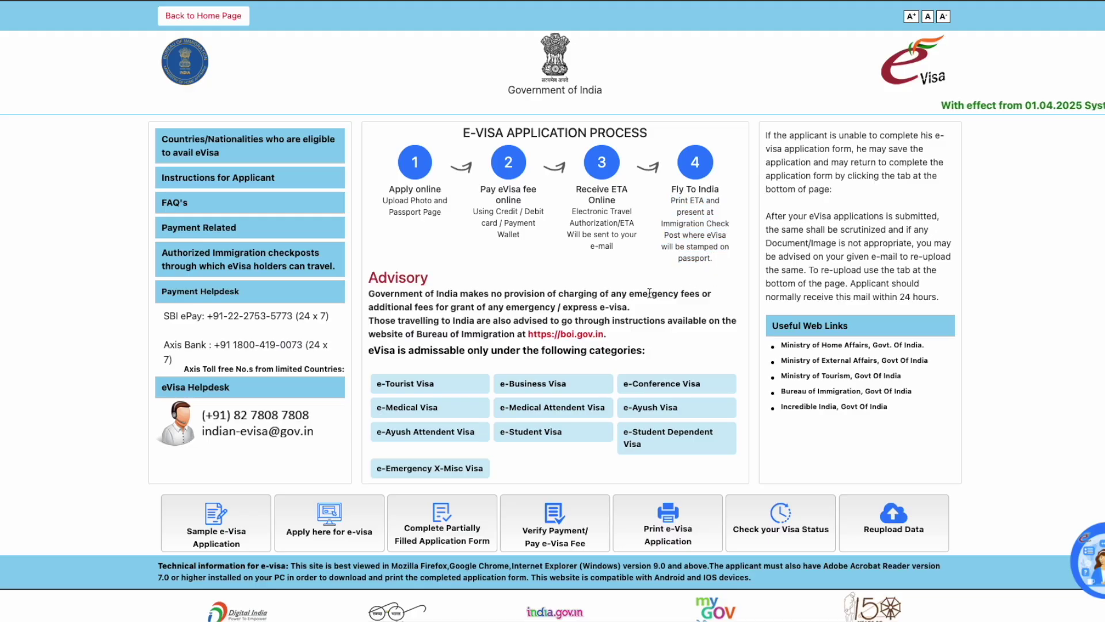
{"action": "left_click_drag", "start_coordinate": [368, 278], "coordinate": [429, 279]}
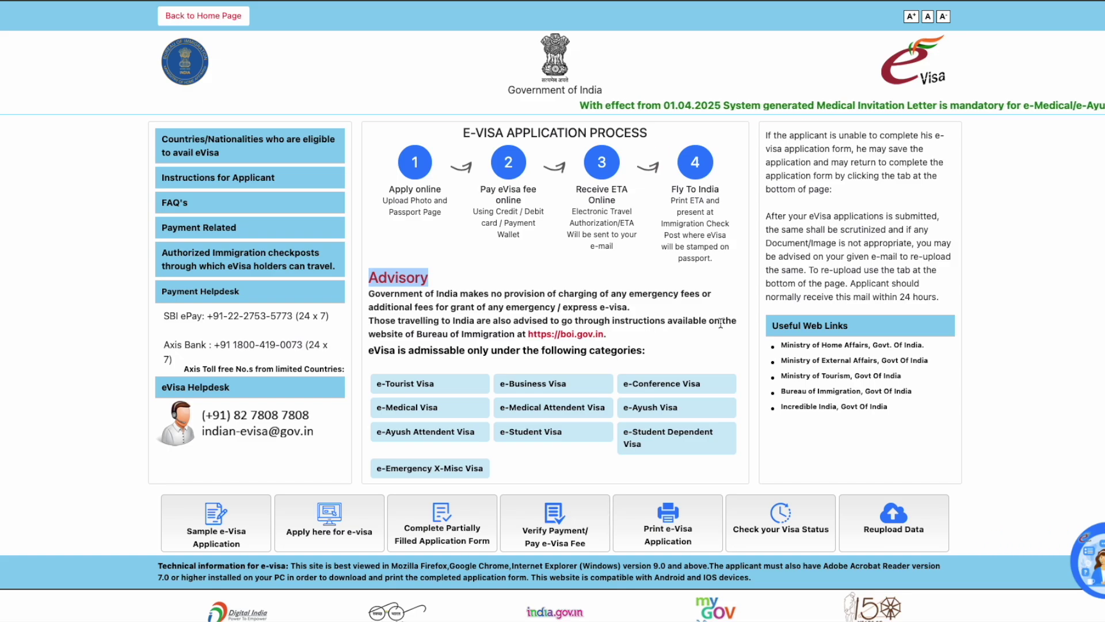
{"action": "left_click", "coordinate": [564, 344]}
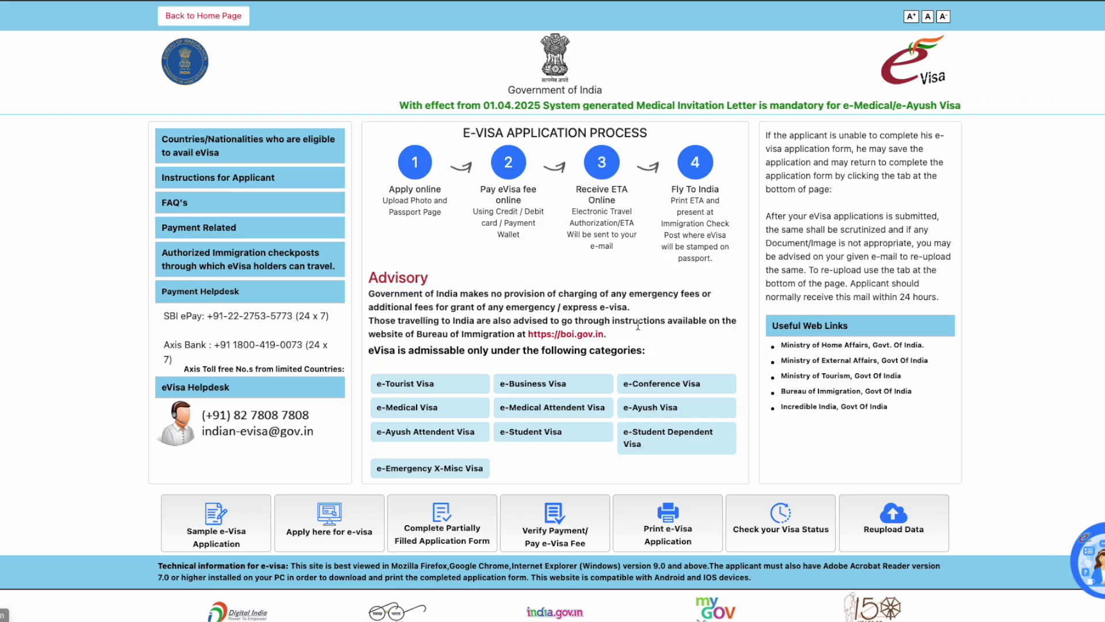
{"action": "scroll", "coordinate": [477, 319], "scroll_direction": "down", "scroll_amount": 2}
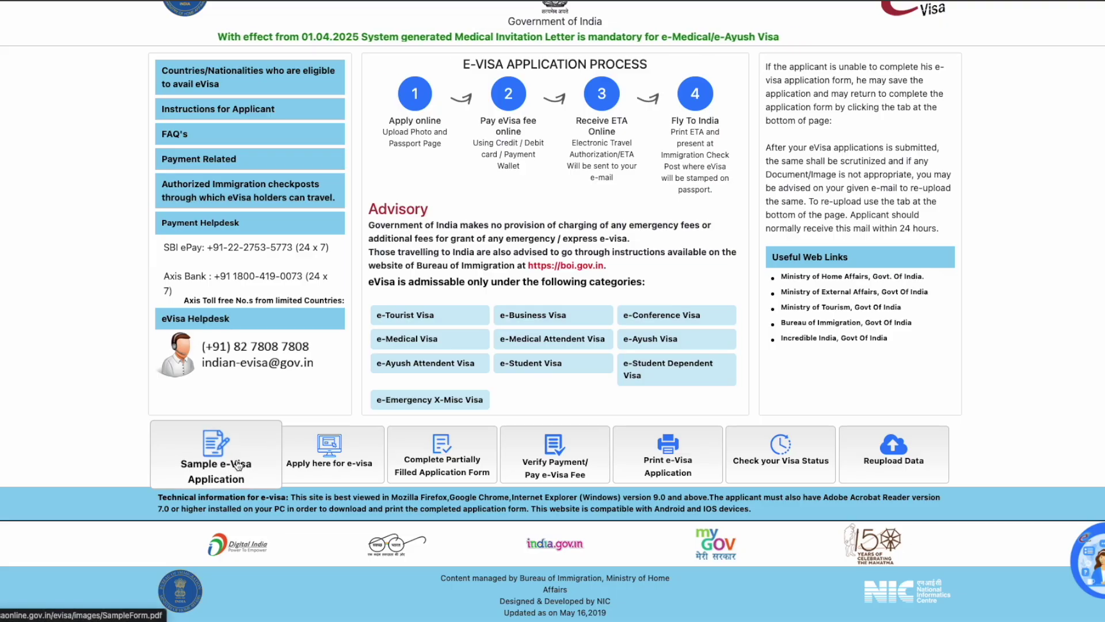
{"action": "left_click", "coordinate": [239, 464]}
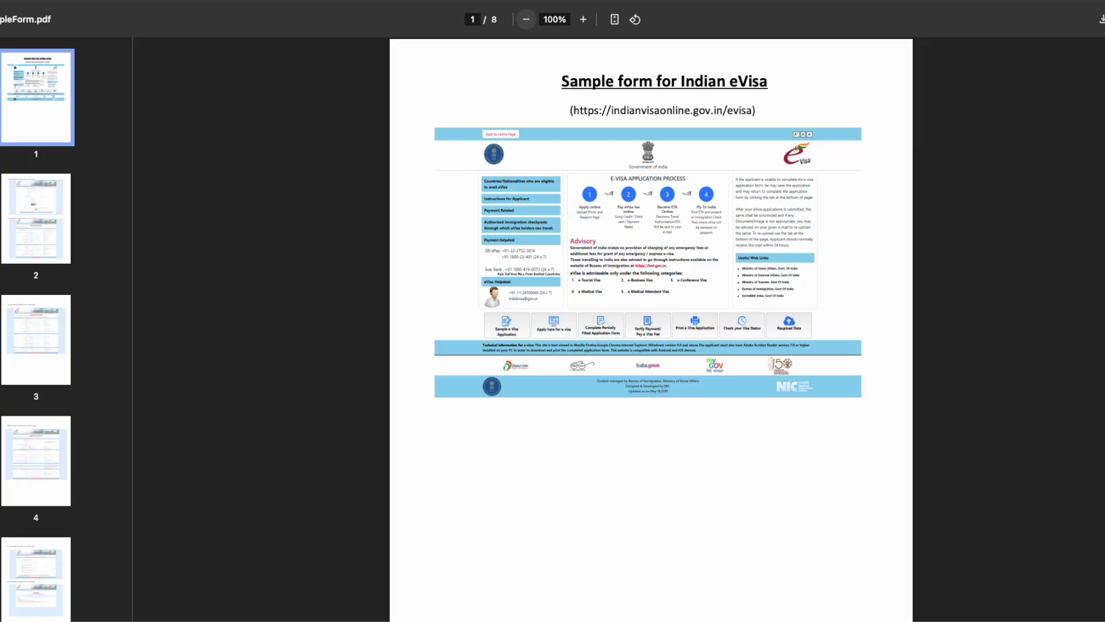
{"action": "left_click", "coordinate": [583, 20]}
{"action": "left_click", "coordinate": [583, 19]}
{"action": "left_click", "coordinate": [583, 19]}
{"action": "left_click", "coordinate": [583, 20]}
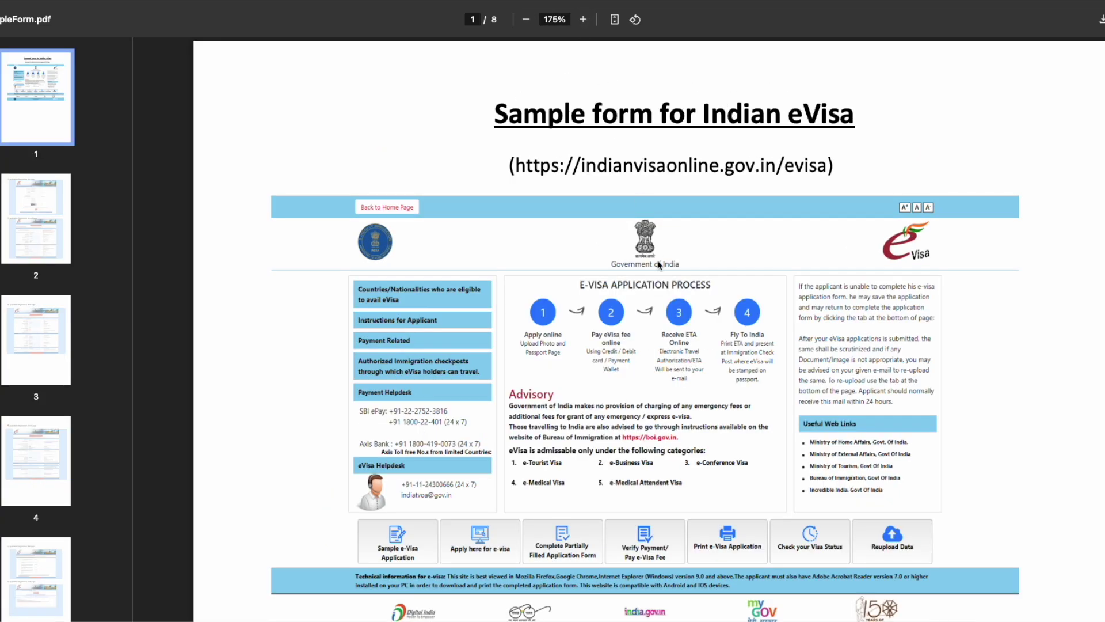
{"action": "scroll", "coordinate": [659, 264], "scroll_direction": "down", "scroll_amount": 3}
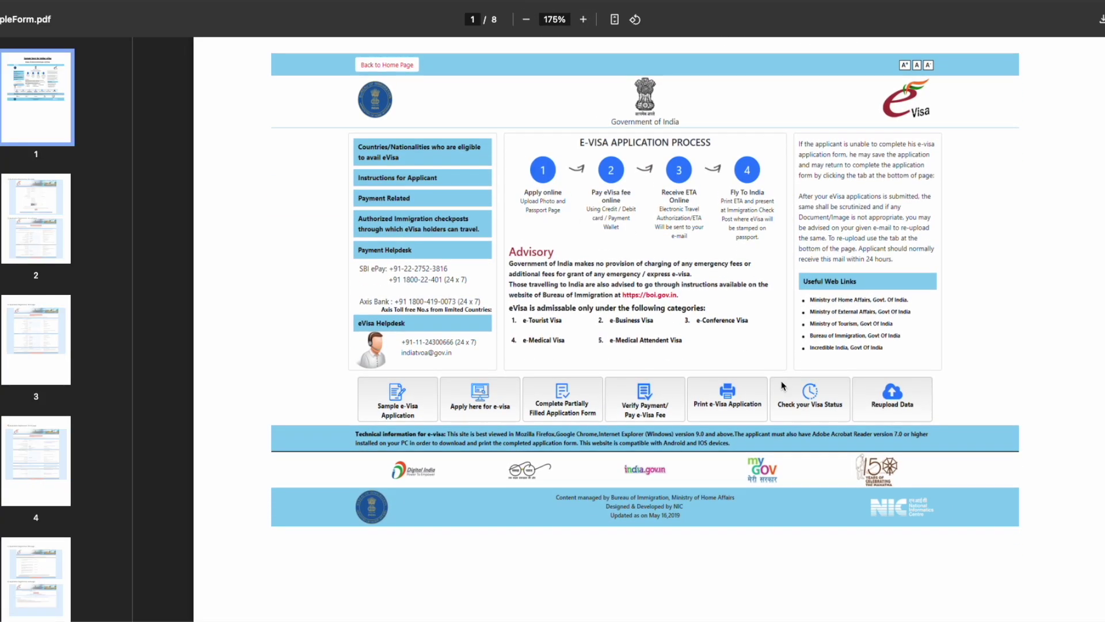
{"action": "scroll", "coordinate": [804, 465], "scroll_direction": "down", "scroll_amount": 6}
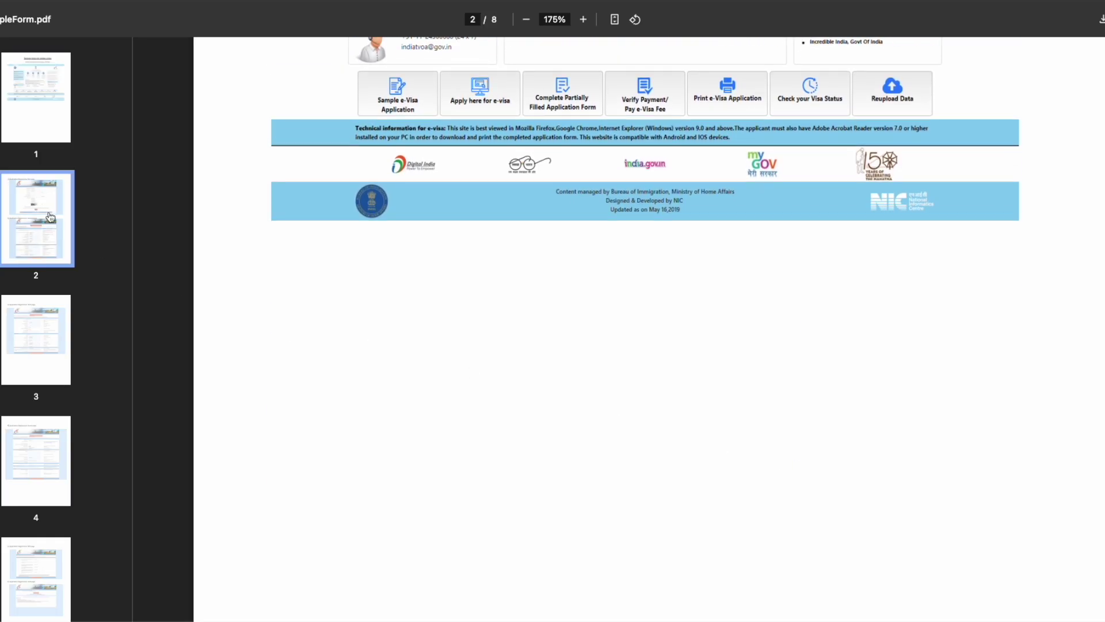
{"action": "left_click", "coordinate": [44, 218]}
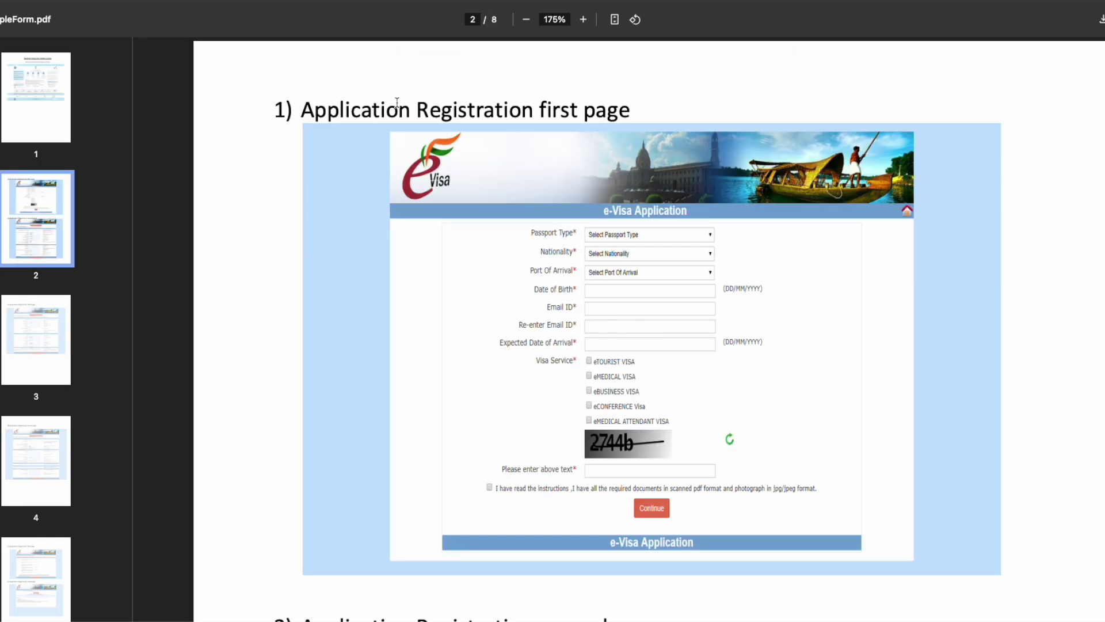
{"action": "left_click_drag", "start_coordinate": [426, 108], "coordinate": [706, 123]}
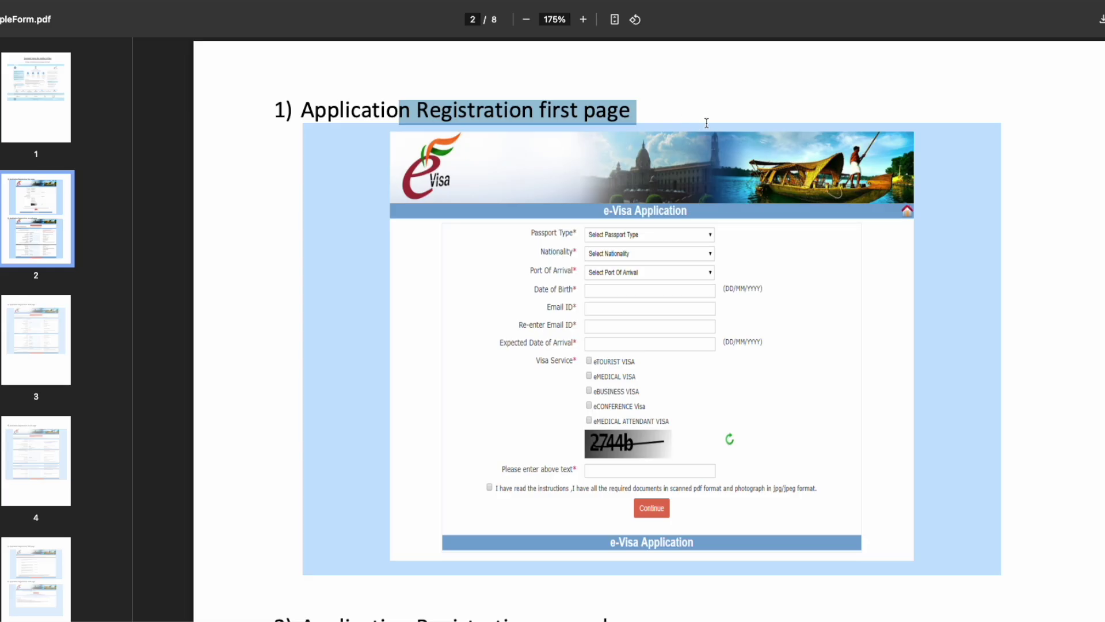
{"action": "left_click", "coordinate": [822, 352]}
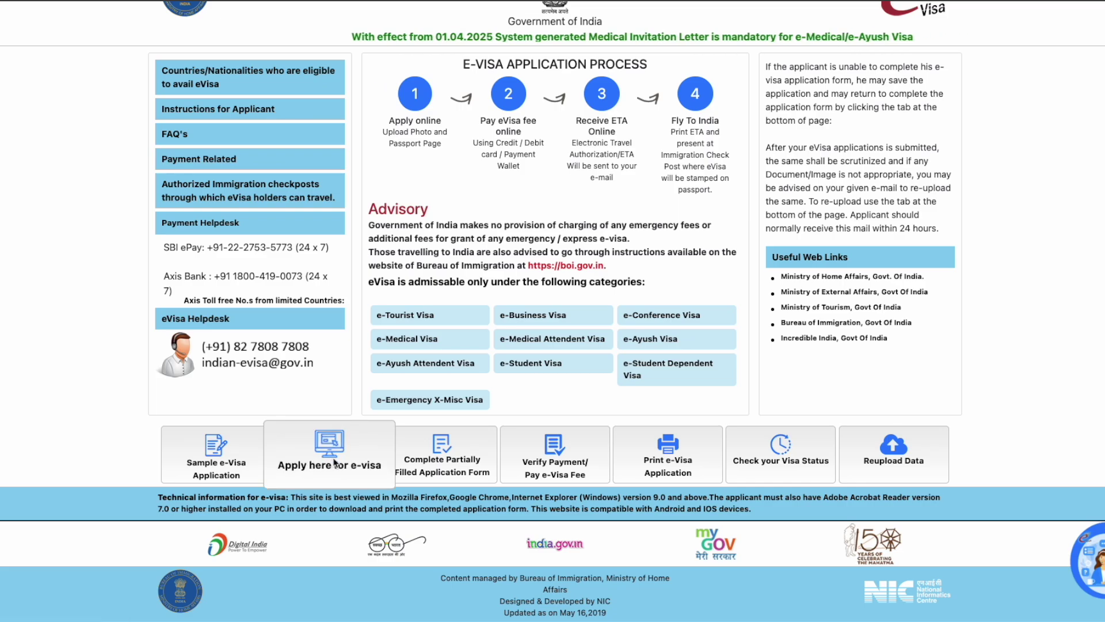
Step: Start a new e-Visa application with nationality UNITED STATES OF AMERICA
{"action": "left_click", "coordinate": [334, 462]}
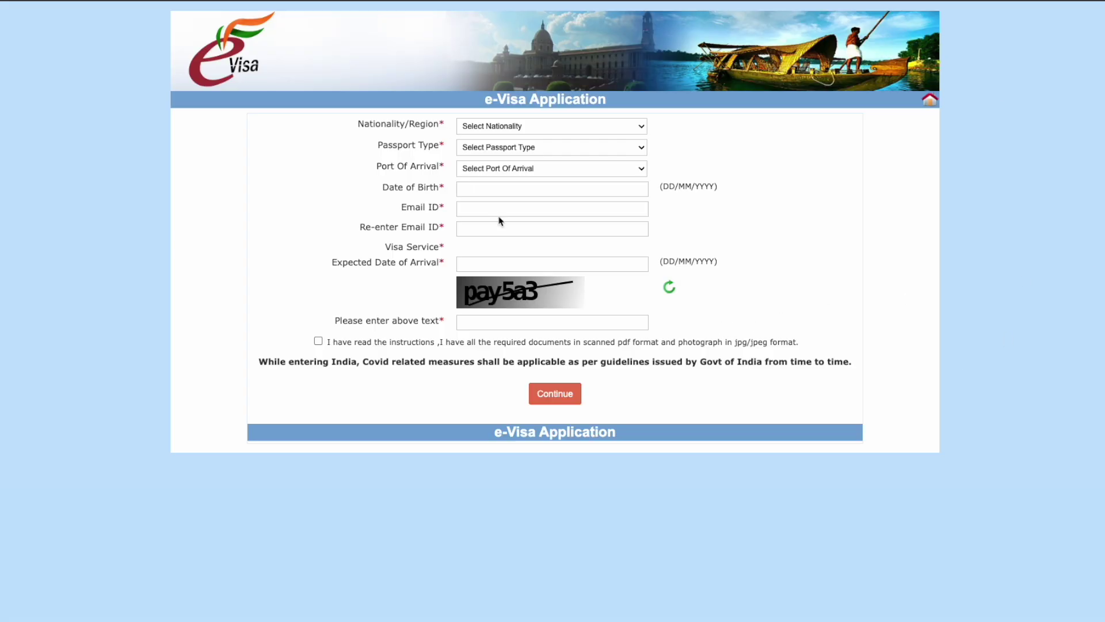
{"action": "left_click", "coordinate": [534, 128]}
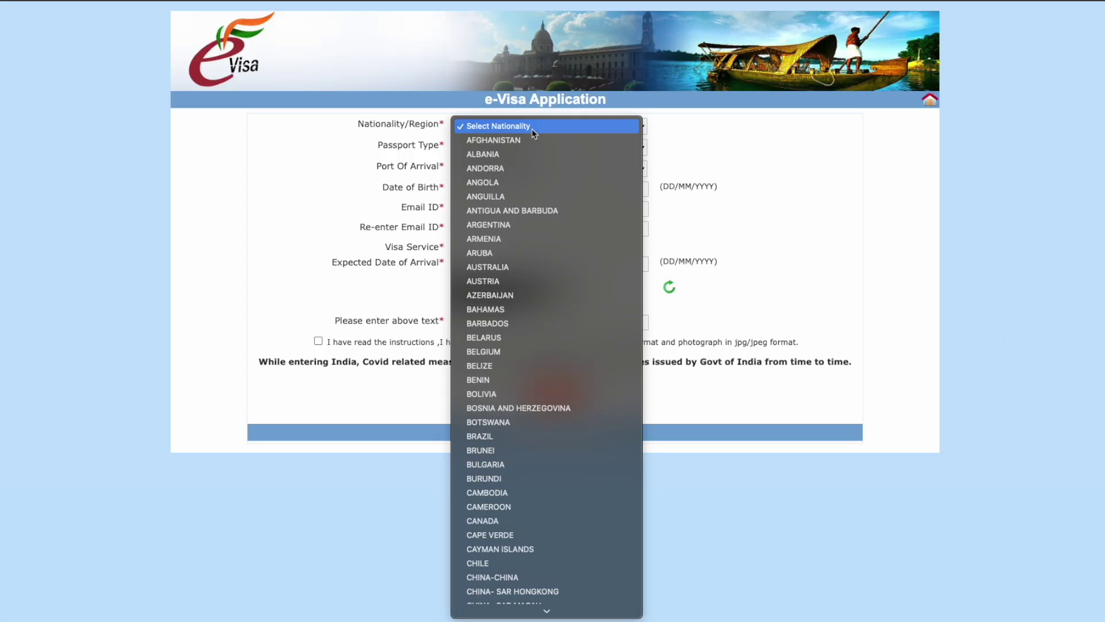
{"action": "type", "text": "un"}
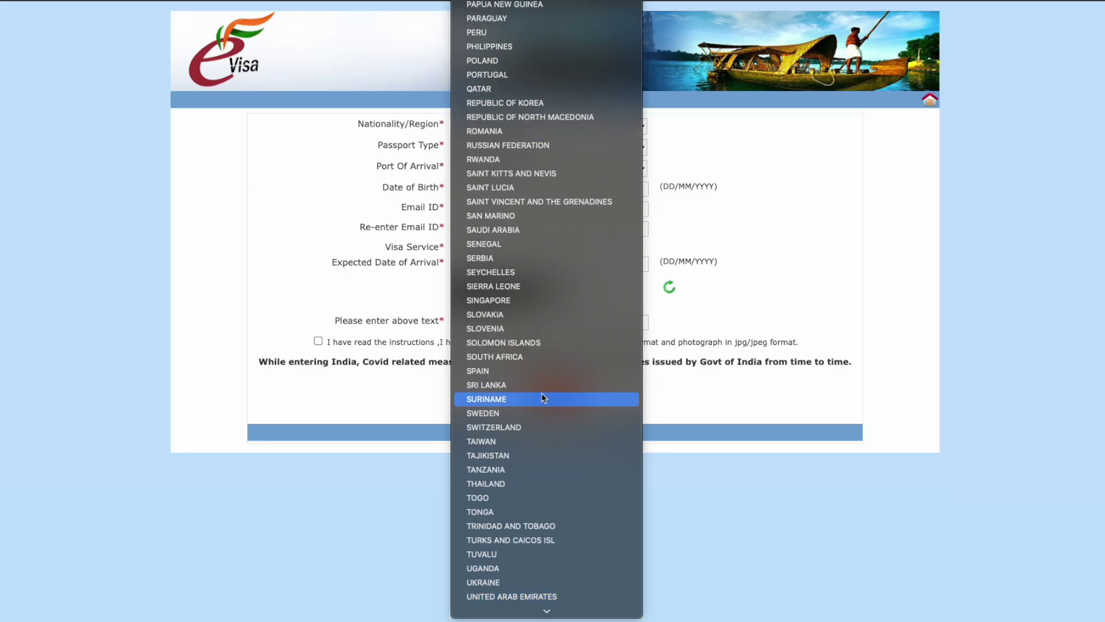
{"action": "scroll", "coordinate": [550, 378], "scroll_direction": "down", "scroll_amount": 5}
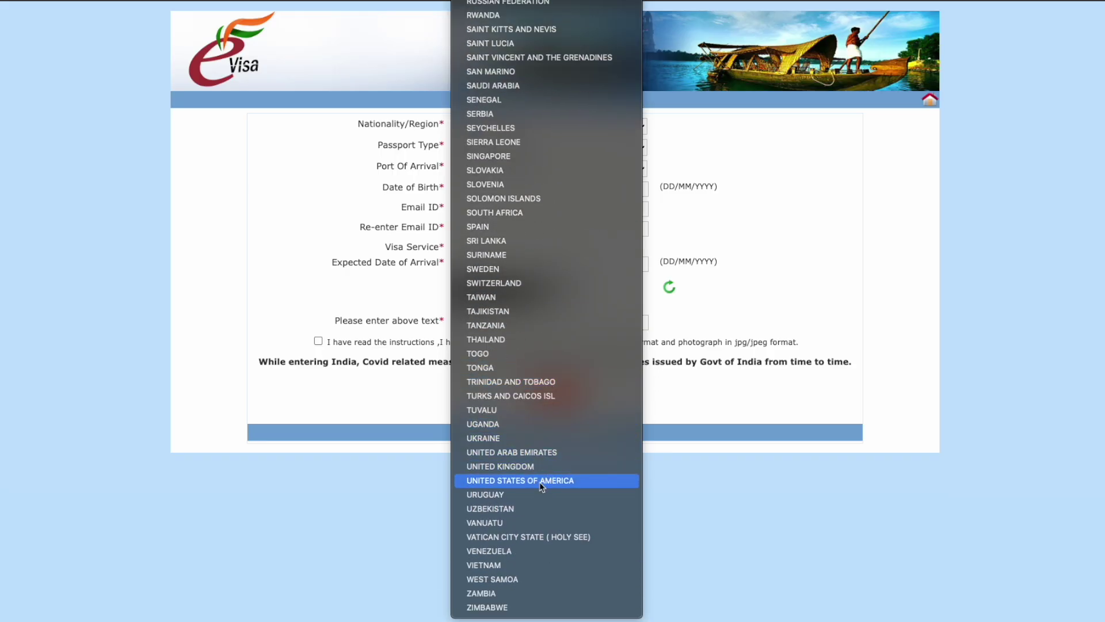
{"action": "left_click", "coordinate": [541, 481]}
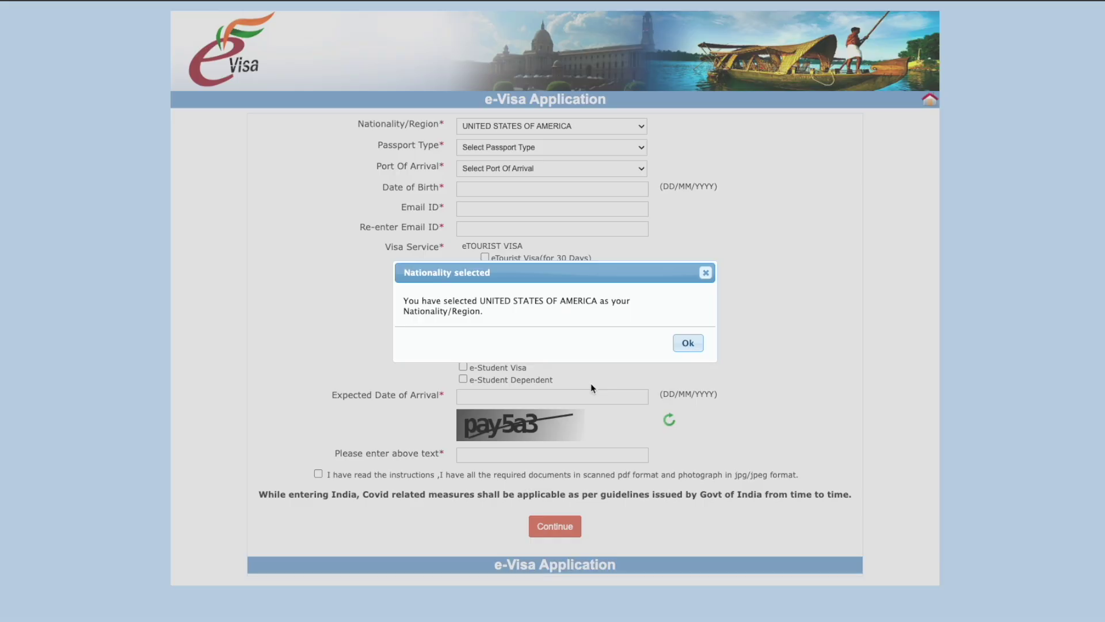
{"action": "left_click", "coordinate": [686, 344]}
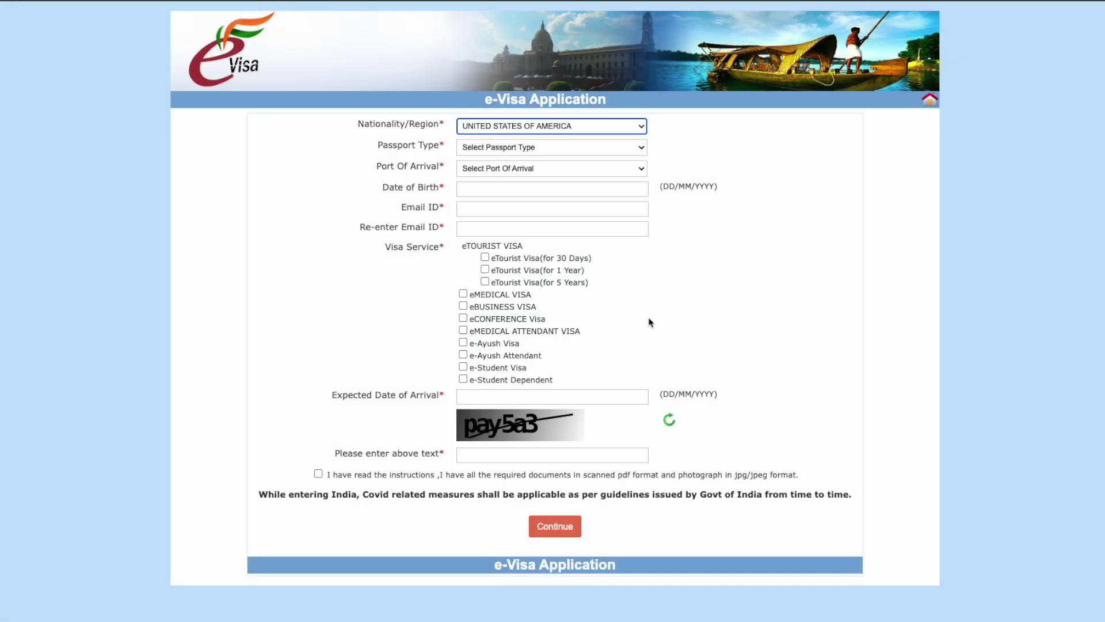
Step: Set passport type to ORDINARY PASSPORT and port of arrival to MUMBAI AIRPORT
{"action": "left_click", "coordinate": [540, 153]}
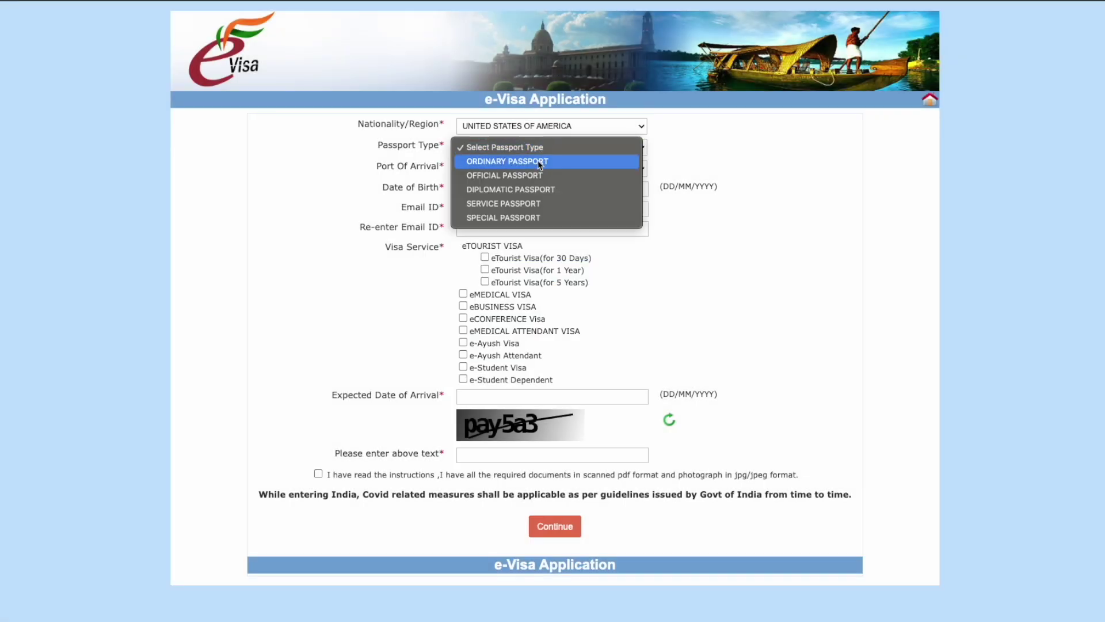
{"action": "left_click", "coordinate": [539, 164]}
{"action": "left_click", "coordinate": [541, 173]}
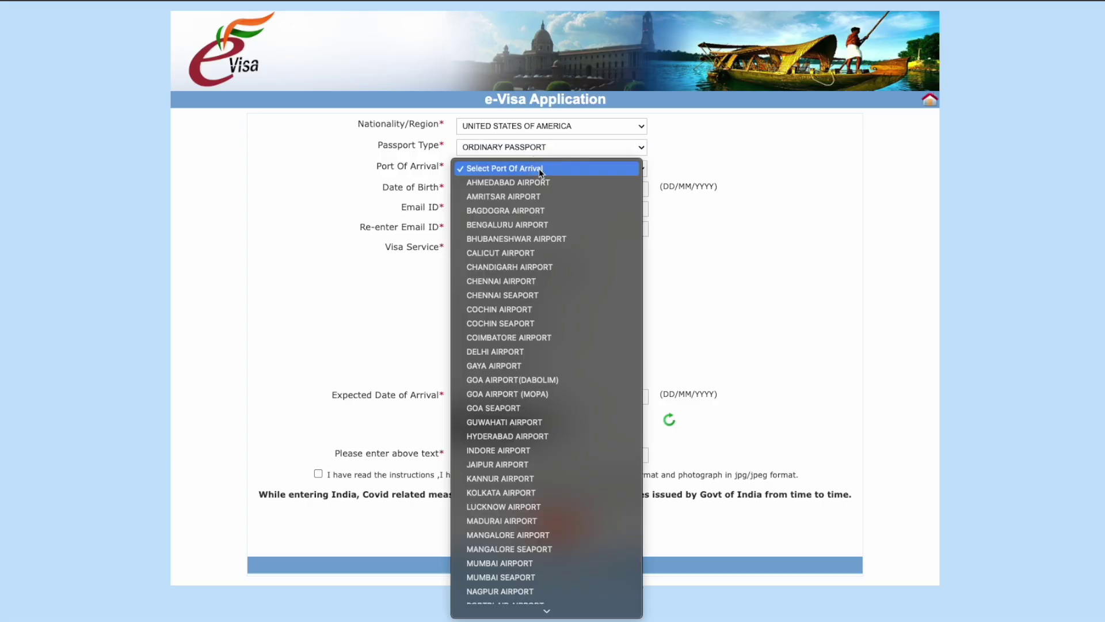
{"action": "scroll", "coordinate": [567, 326], "scroll_direction": "down", "scroll_amount": 3}
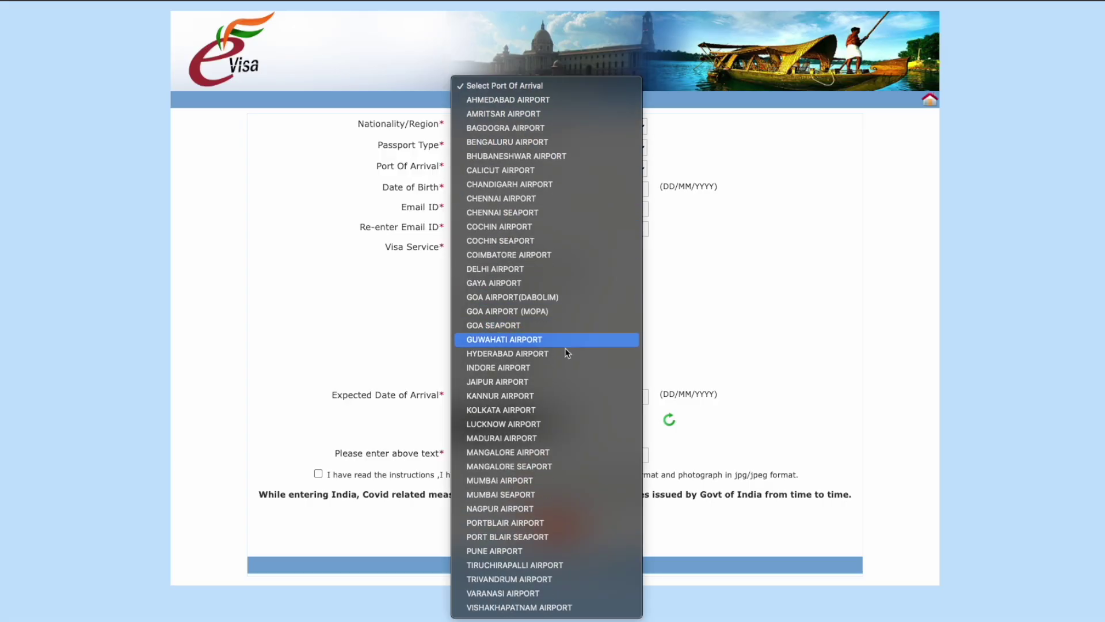
{"action": "left_click", "coordinate": [547, 481]}
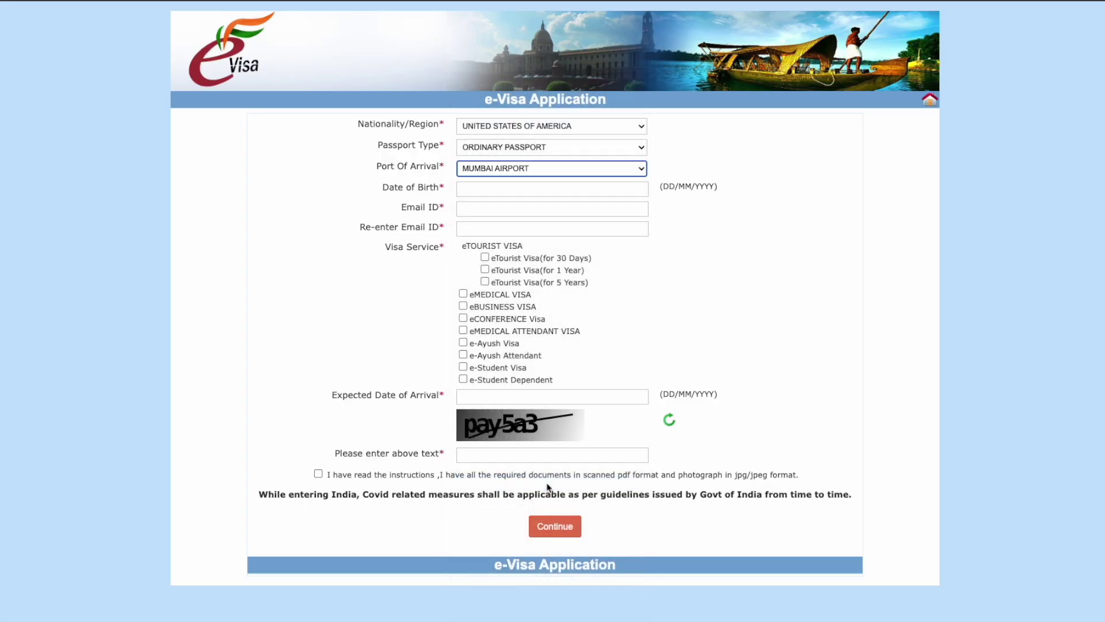
{"action": "left_click", "coordinate": [533, 192]}
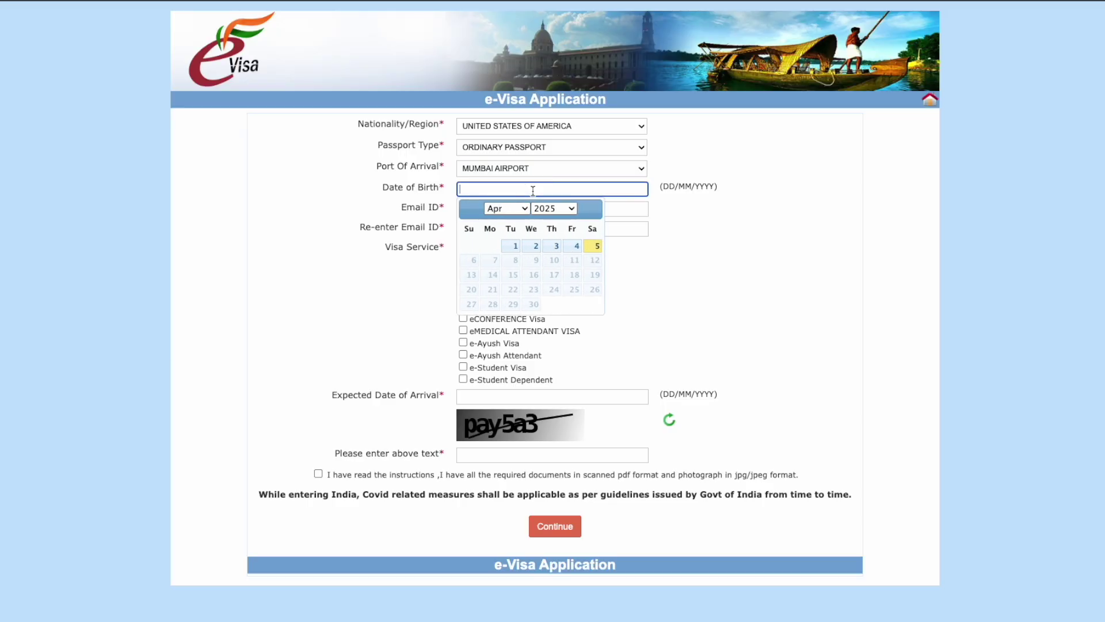
{"action": "left_click", "coordinate": [553, 211]}
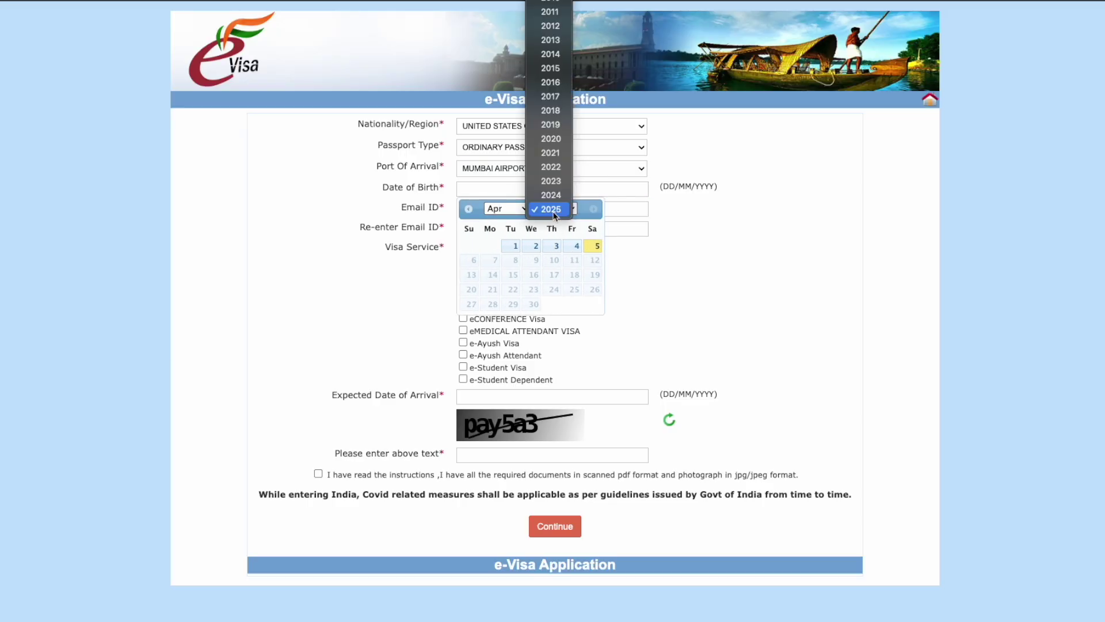
{"action": "scroll", "coordinate": [552, 92], "scroll_direction": "up", "scroll_amount": 5}
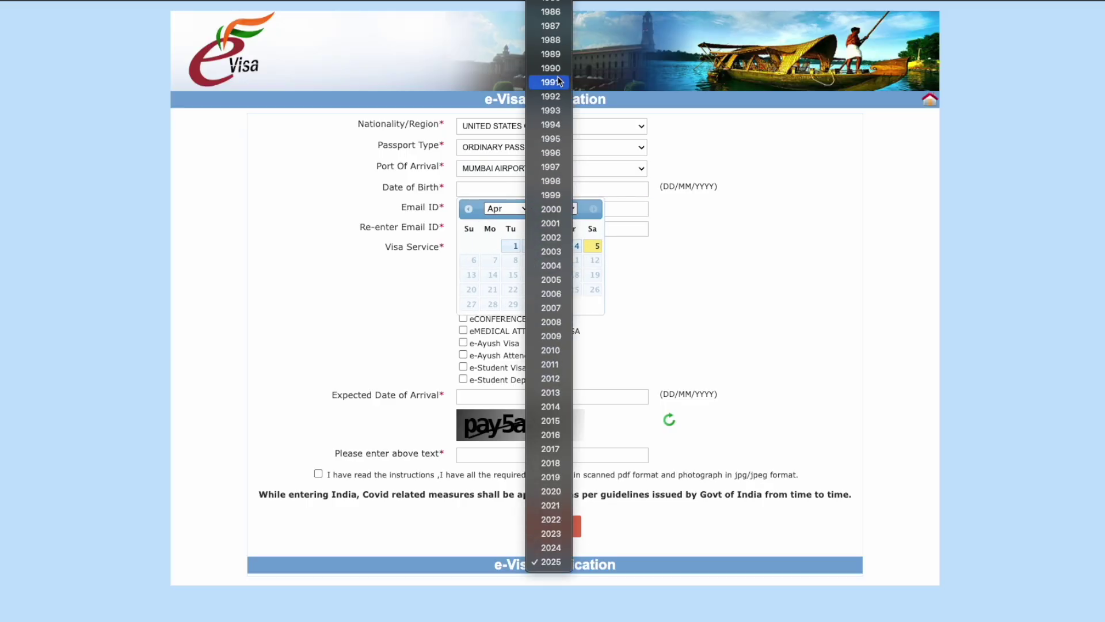
{"action": "left_click", "coordinate": [555, 111]}
{"action": "left_click", "coordinate": [555, 246]}
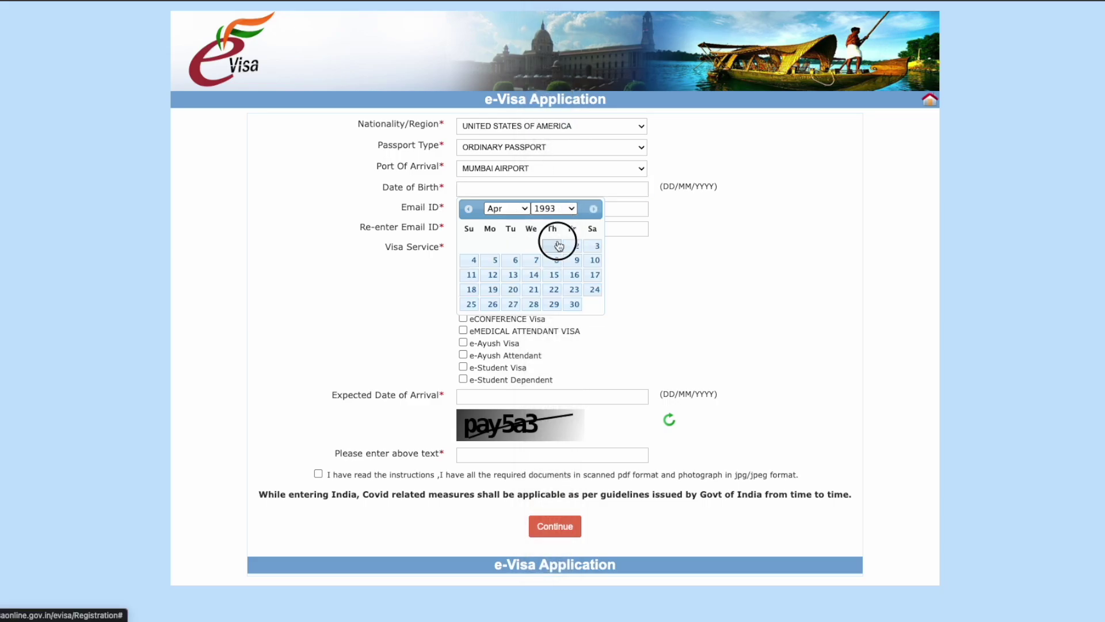
Step: Enter the applicant's e-mail address in Email ID and Re-enter Email ID
{"action": "left_click", "coordinate": [548, 211]}
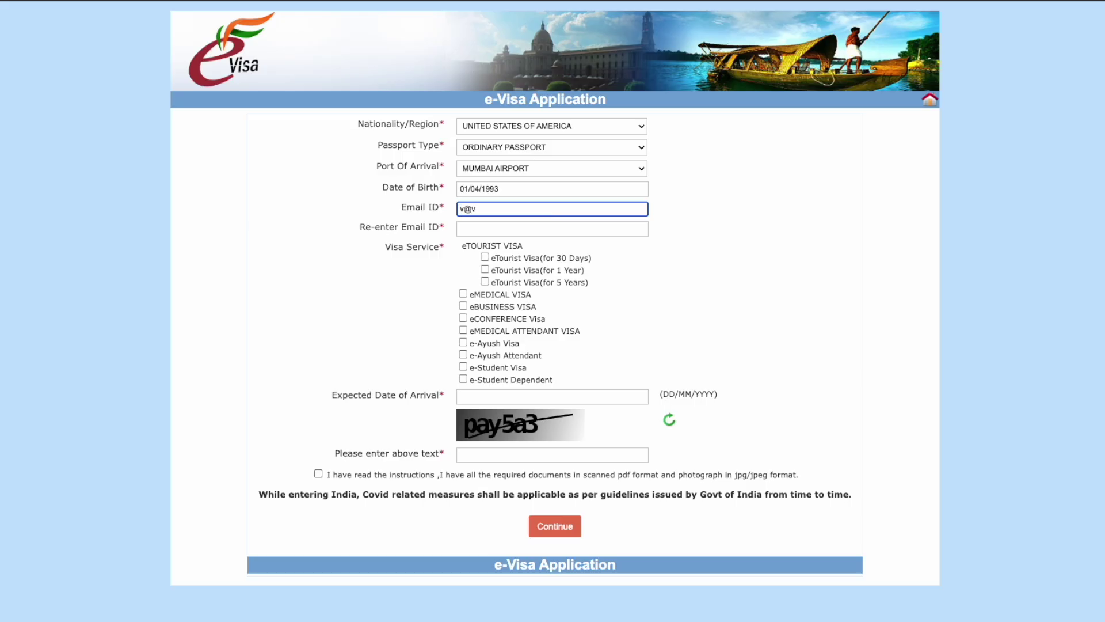
{"action": "left_click", "coordinate": [531, 231]}
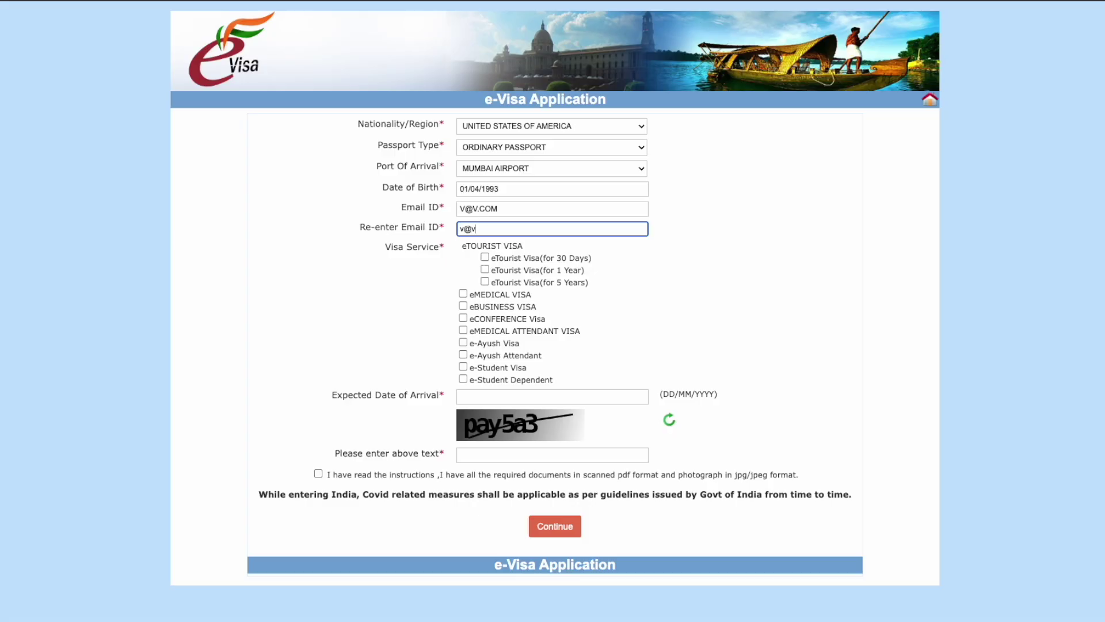
{"action": "left_click", "coordinate": [742, 253]}
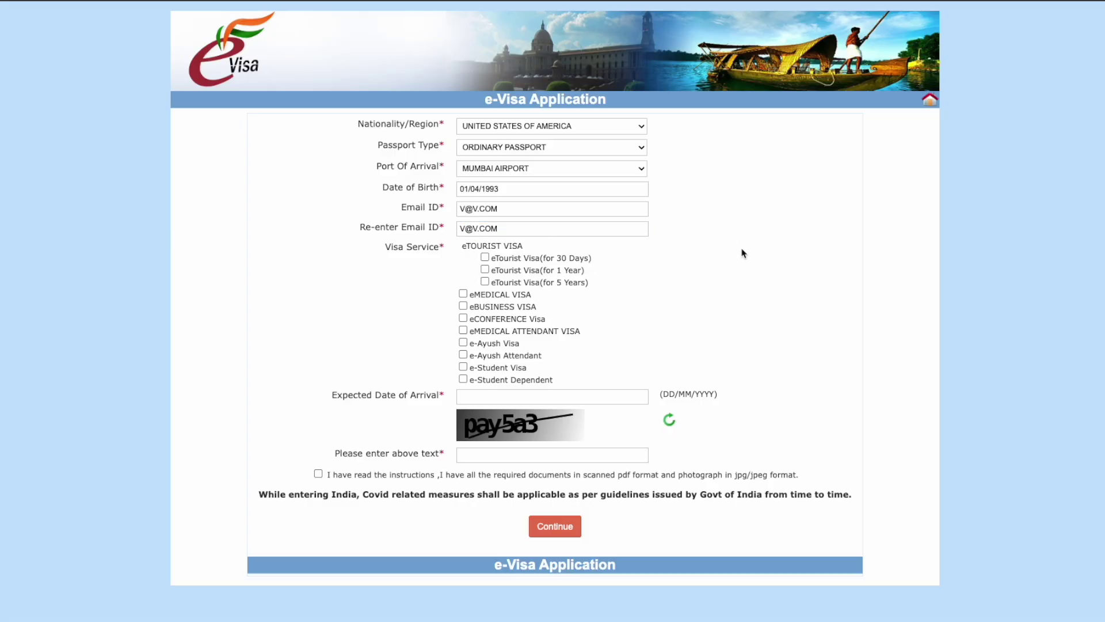
Step: Select eTourist Visa (for 1 Year) and acknowledge the main-purpose alert
{"action": "left_click_drag", "start_coordinate": [460, 251], "coordinate": [525, 250]}
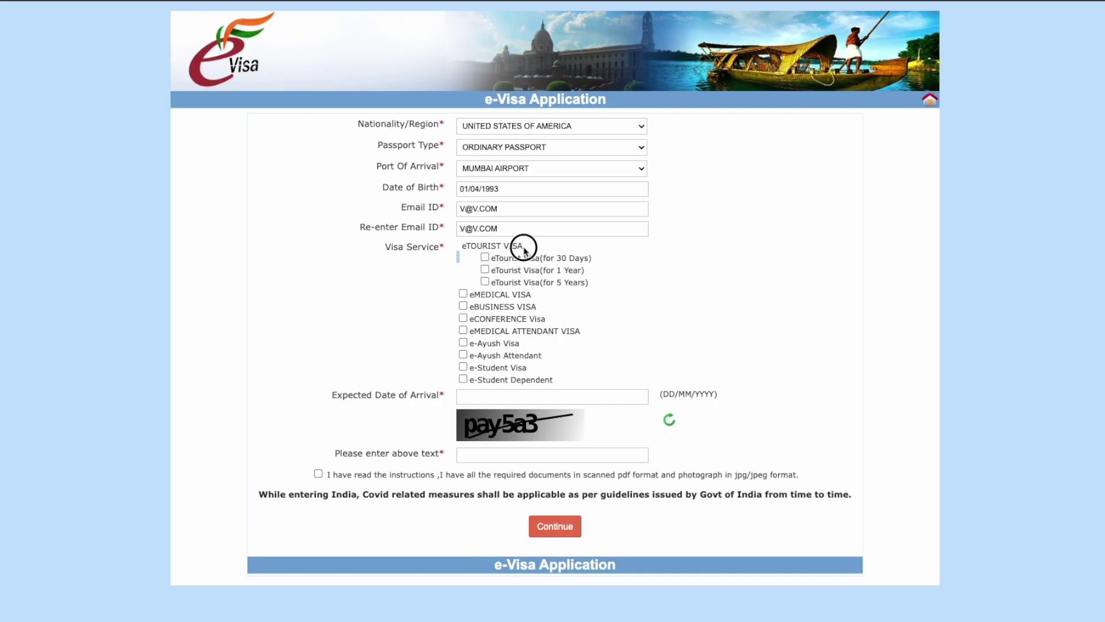
{"action": "left_click", "coordinate": [487, 271]}
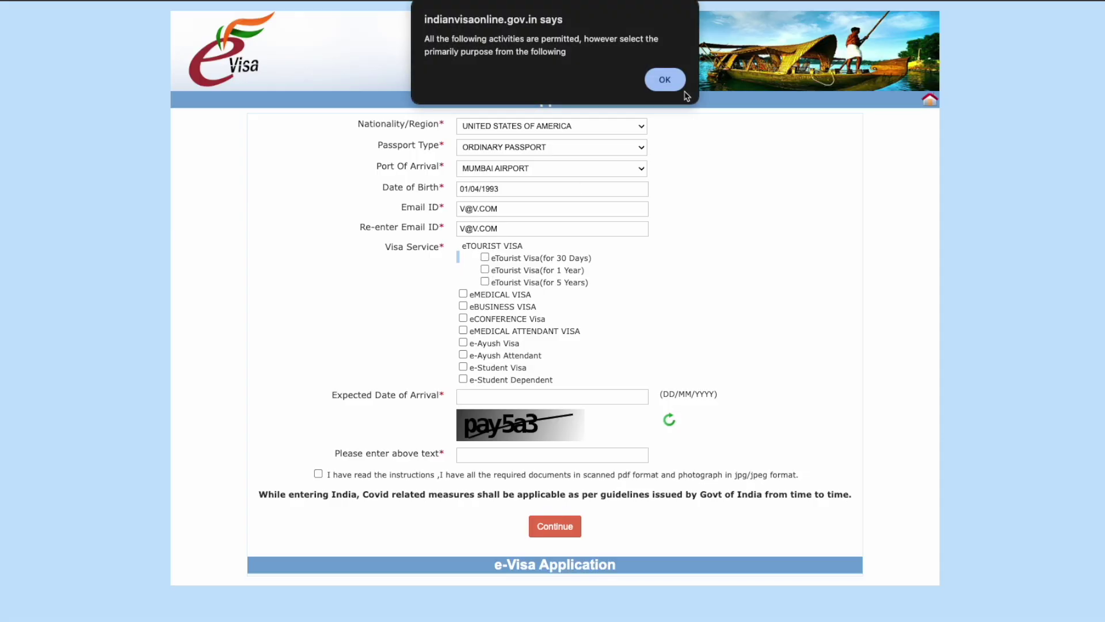
{"action": "left_click", "coordinate": [666, 81]}
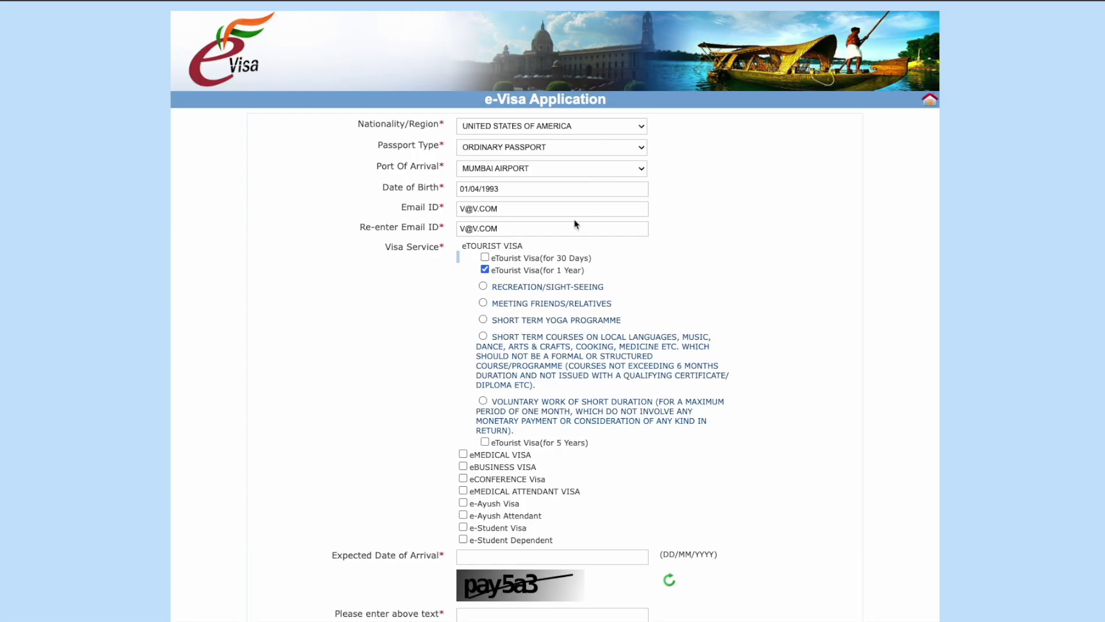
{"action": "scroll", "coordinate": [647, 294], "scroll_direction": "down", "scroll_amount": 1}
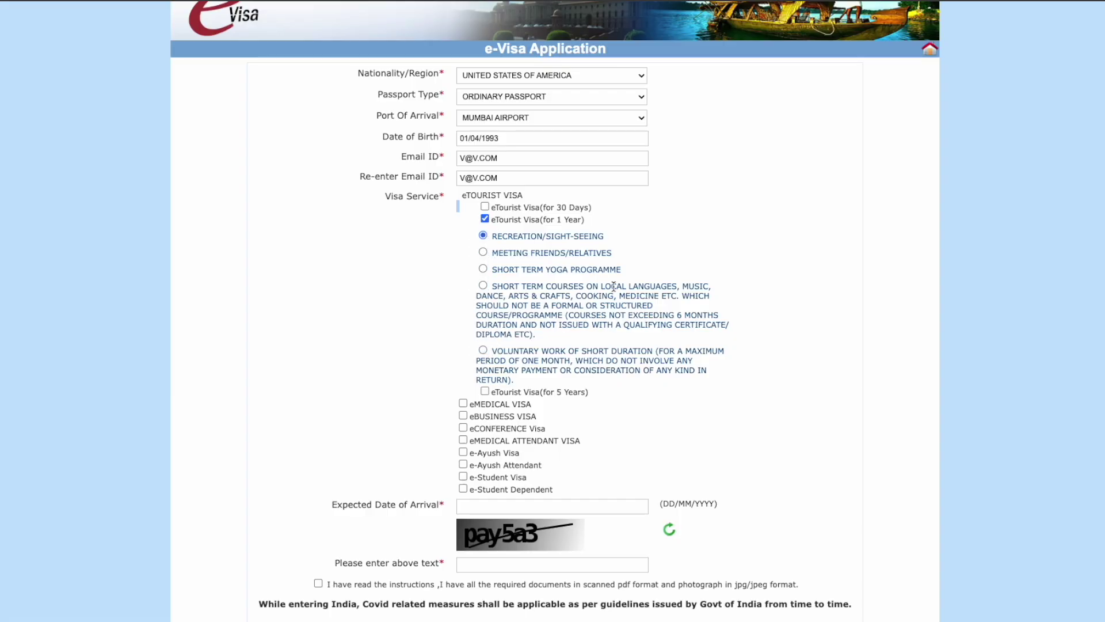
{"action": "scroll", "coordinate": [613, 286], "scroll_direction": "down", "scroll_amount": 3}
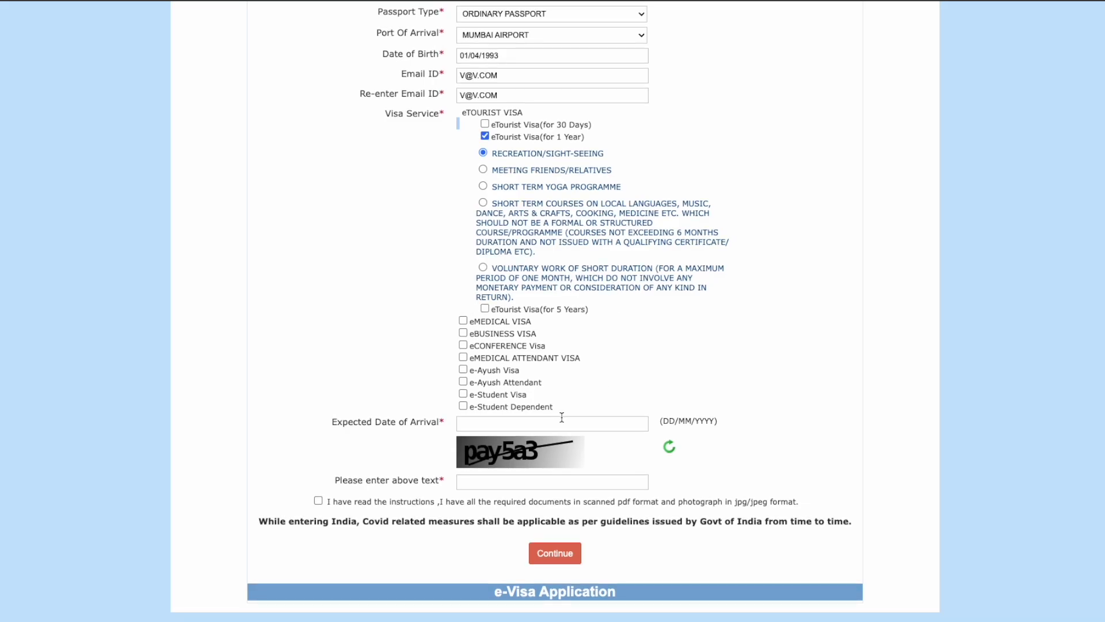
Step: Set the expected date of arrival to 01/08/2025
{"action": "left_click", "coordinate": [529, 426]}
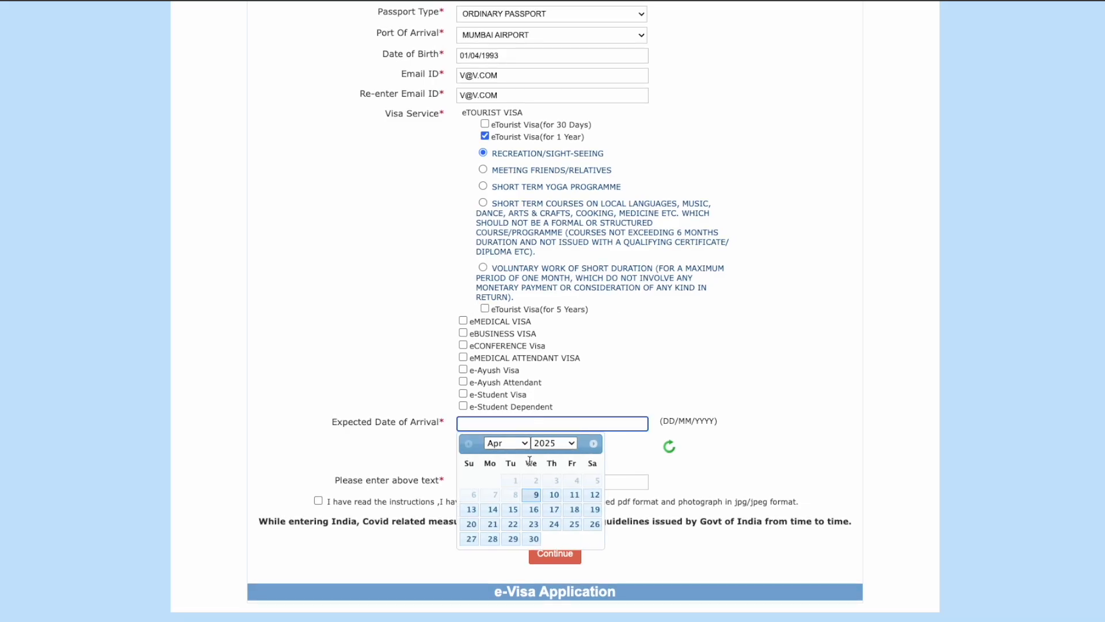
{"action": "left_click", "coordinate": [524, 444]}
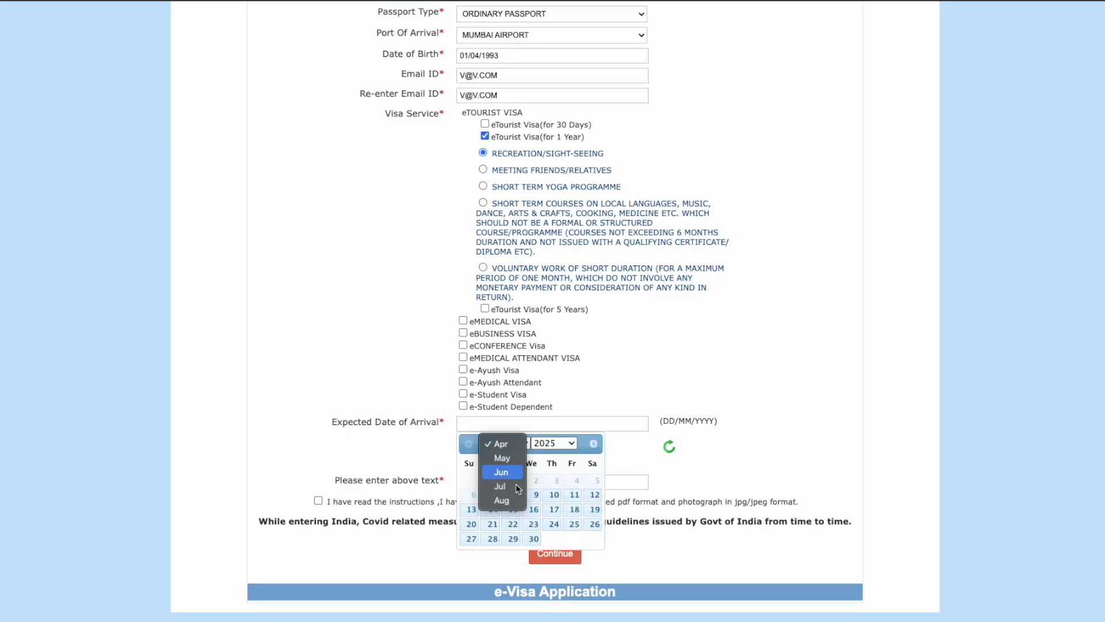
{"action": "left_click", "coordinate": [504, 500]}
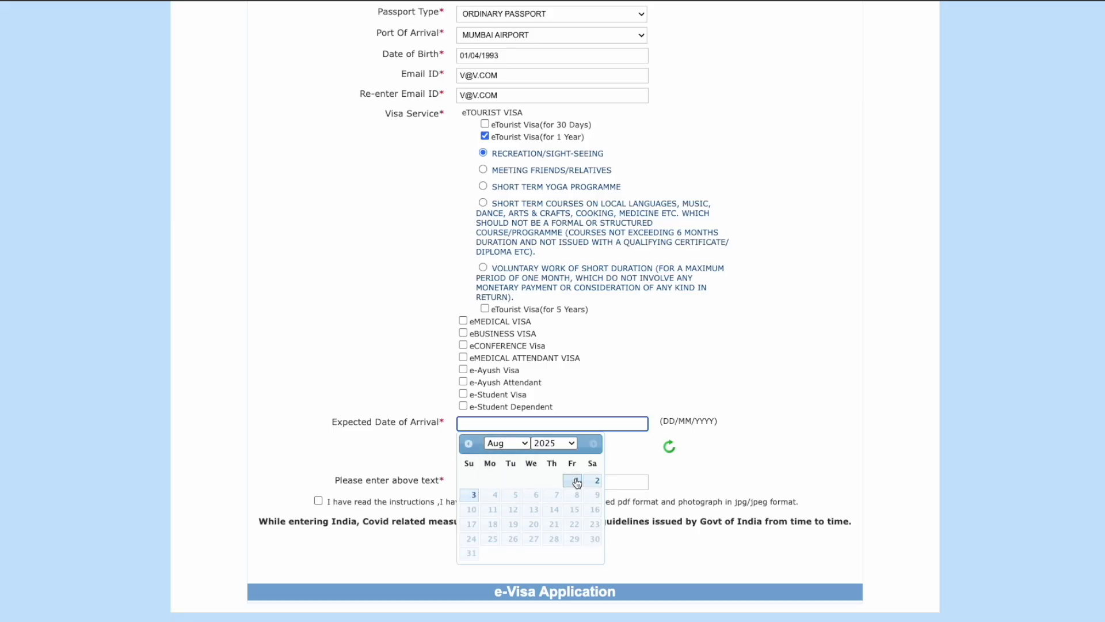
{"action": "left_click", "coordinate": [576, 481]}
{"action": "left_click_drag", "start_coordinate": [465, 423], "coordinate": [503, 423]}
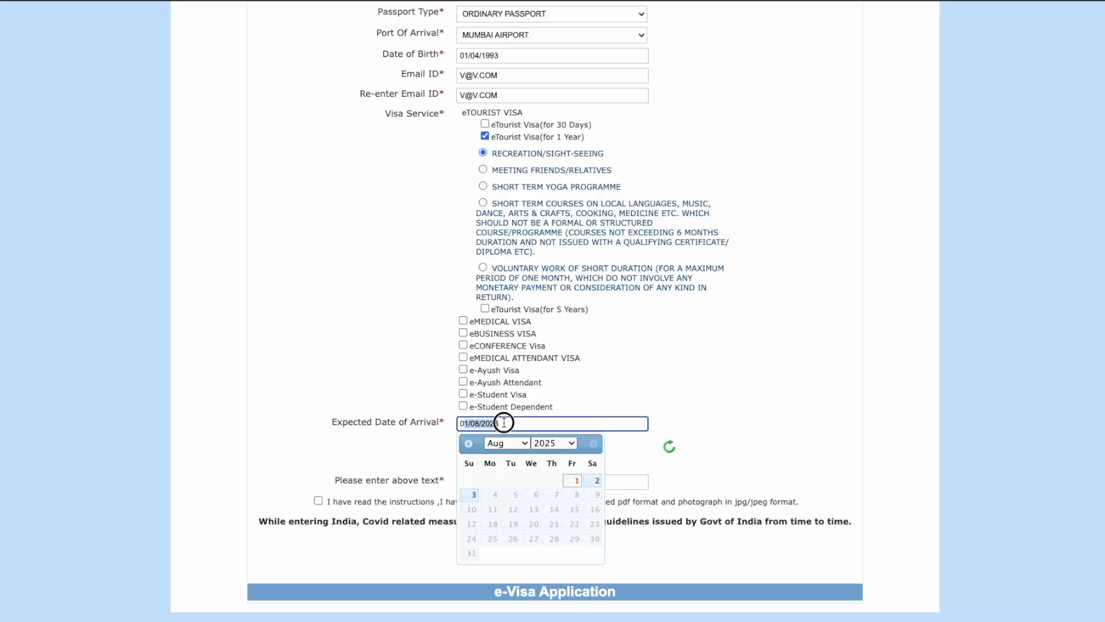
{"action": "left_click", "coordinate": [633, 380]}
Step: Enter the captcha, tick the instructions acknowledgement, and submit the form with Continue
{"action": "left_click", "coordinate": [488, 481]}
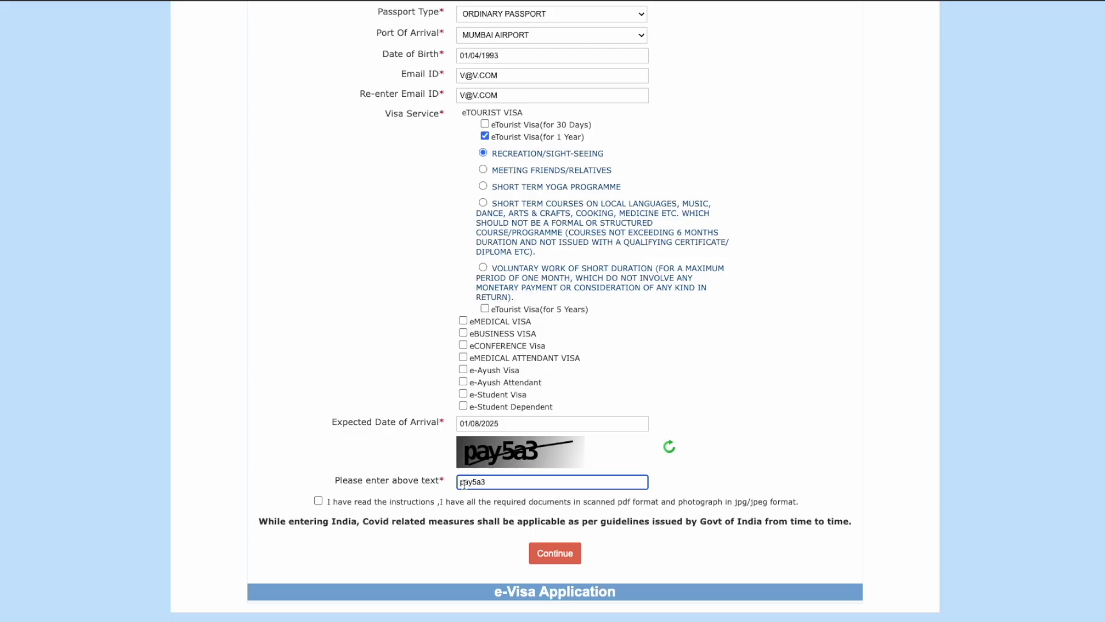
{"action": "left_click", "coordinate": [318, 504]}
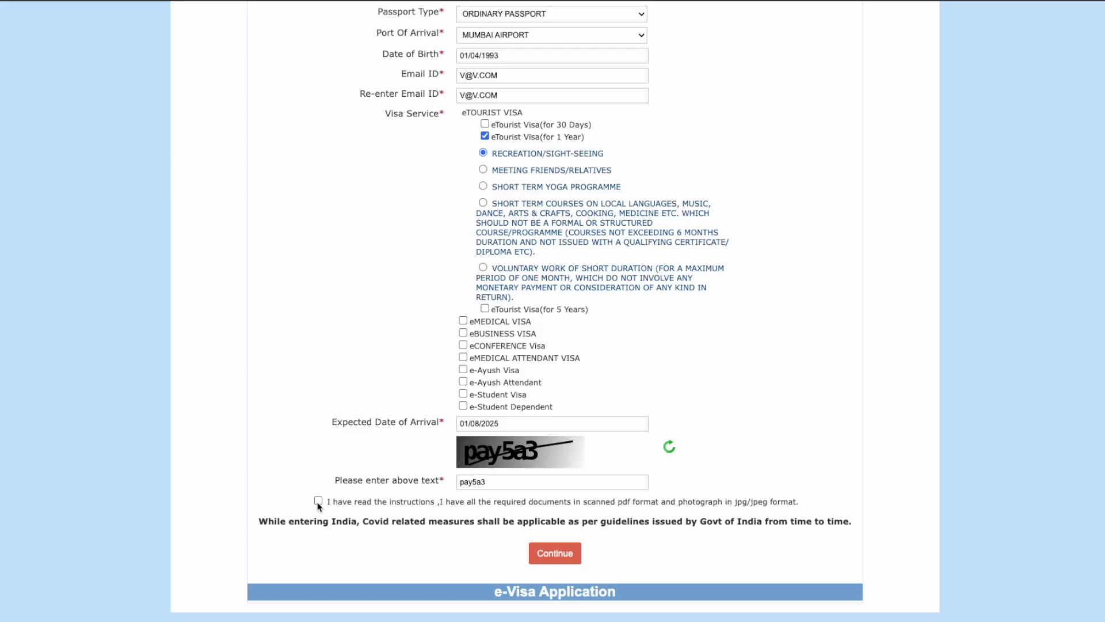
{"action": "left_click", "coordinate": [556, 553]}
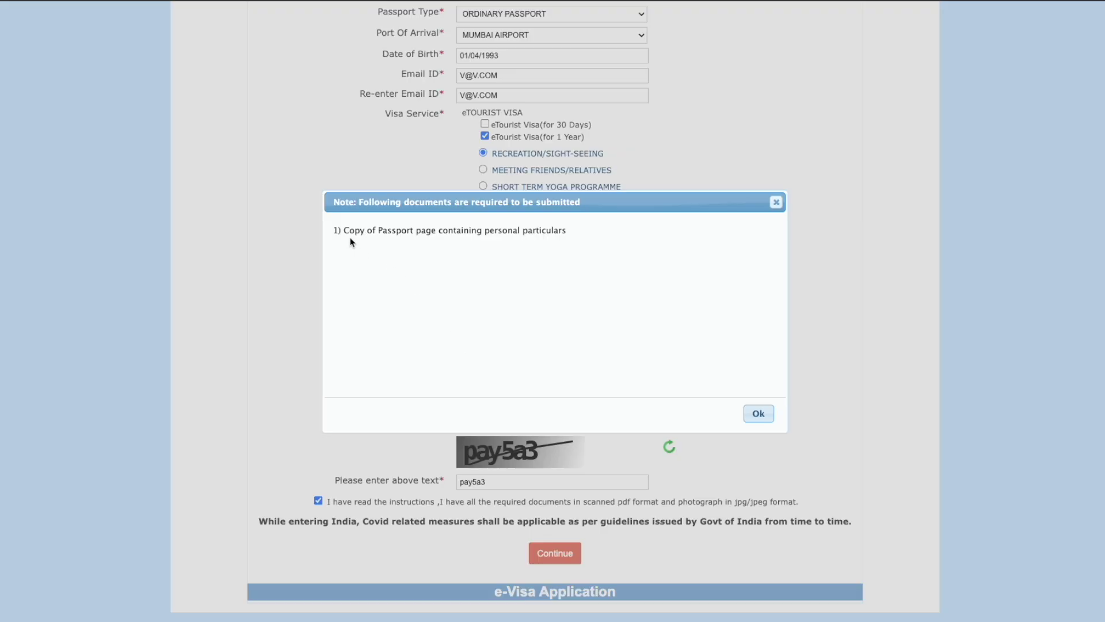
Step: Highlight the passport page requirement, then close the required-documents note with Ok
{"action": "left_click_drag", "start_coordinate": [344, 229], "coordinate": [593, 229]}
{"action": "left_click", "coordinate": [593, 229]}
{"action": "left_click", "coordinate": [758, 413]}
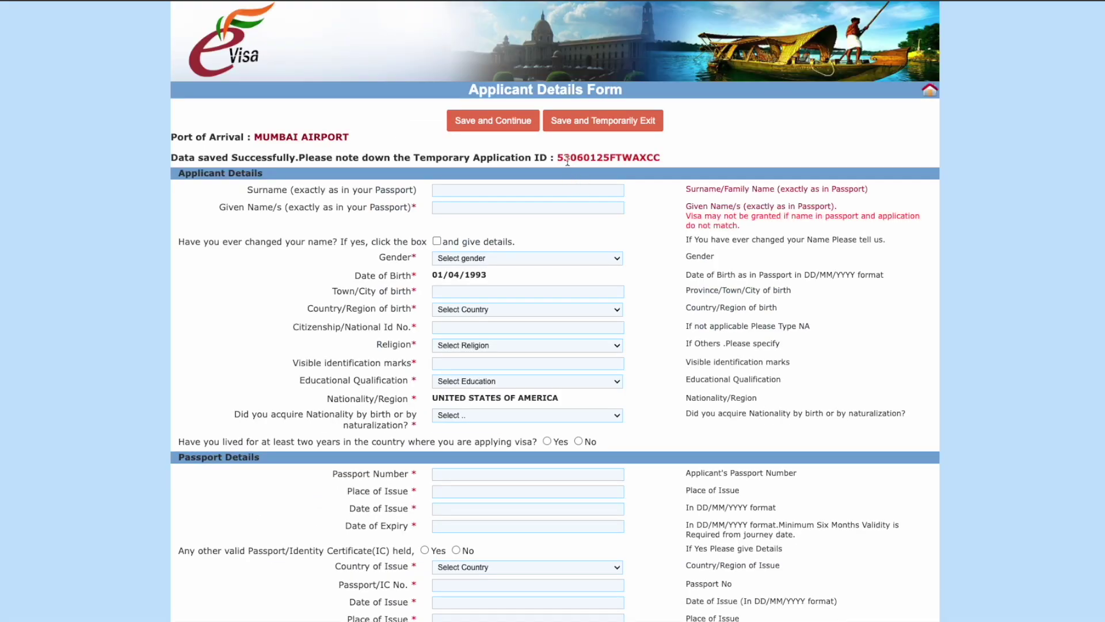
Step: Note the temporary application ID and name warning, then enter the applicant's surname and given names
{"action": "left_click_drag", "start_coordinate": [557, 157], "coordinate": [662, 157]}
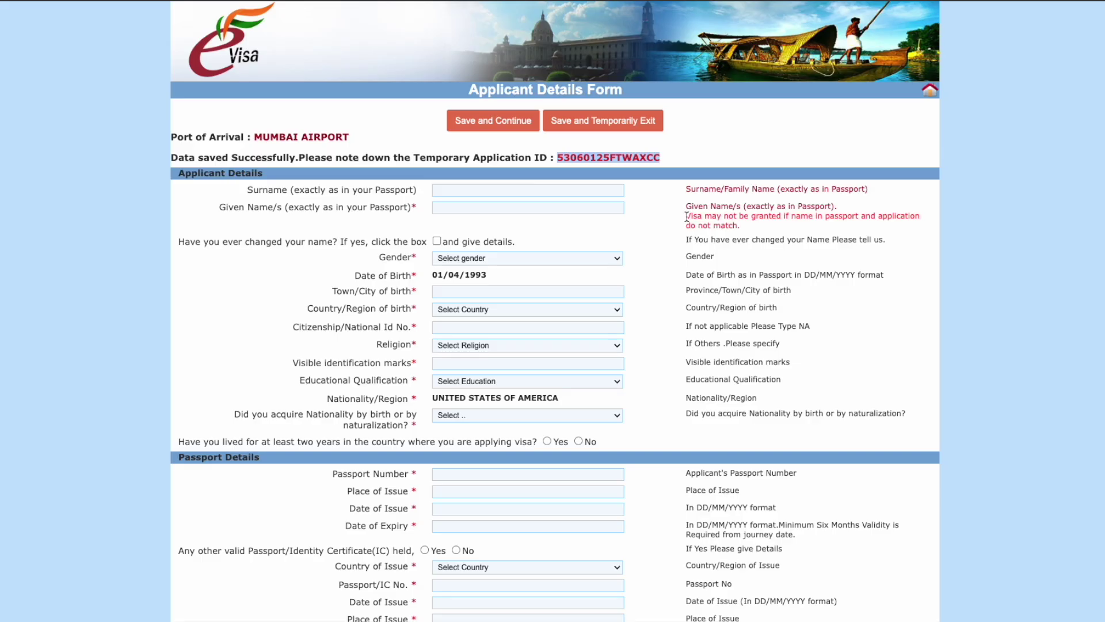
{"action": "left_click_drag", "start_coordinate": [687, 216], "coordinate": [742, 228]}
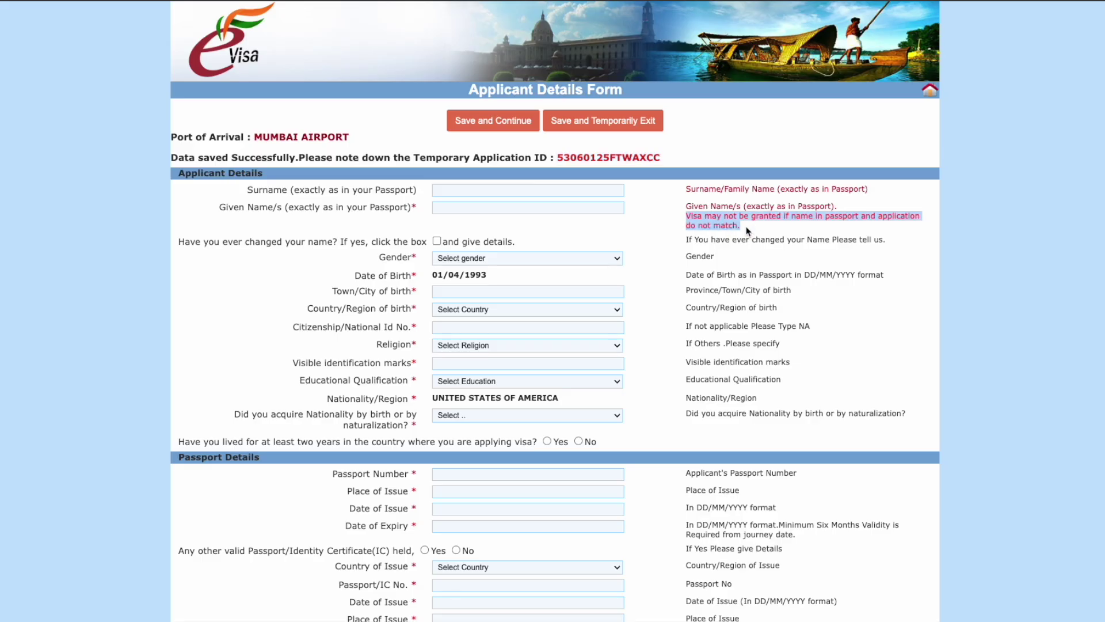
{"action": "left_click", "coordinate": [481, 192]}
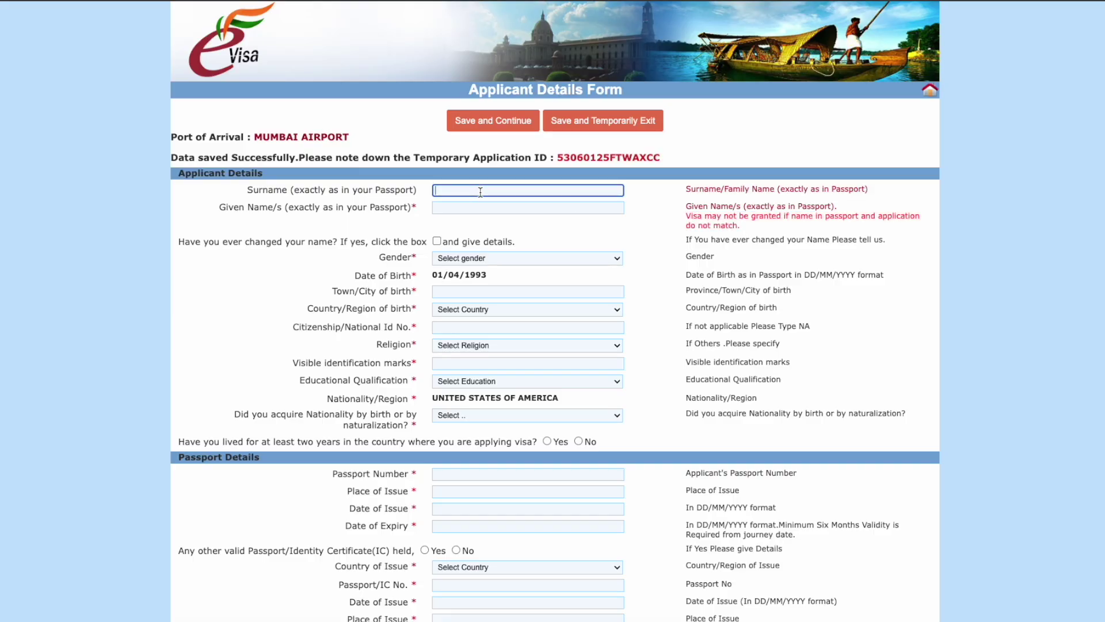
{"action": "type", "text": "Victor"}
{"action": "left_click", "coordinate": [476, 205]}
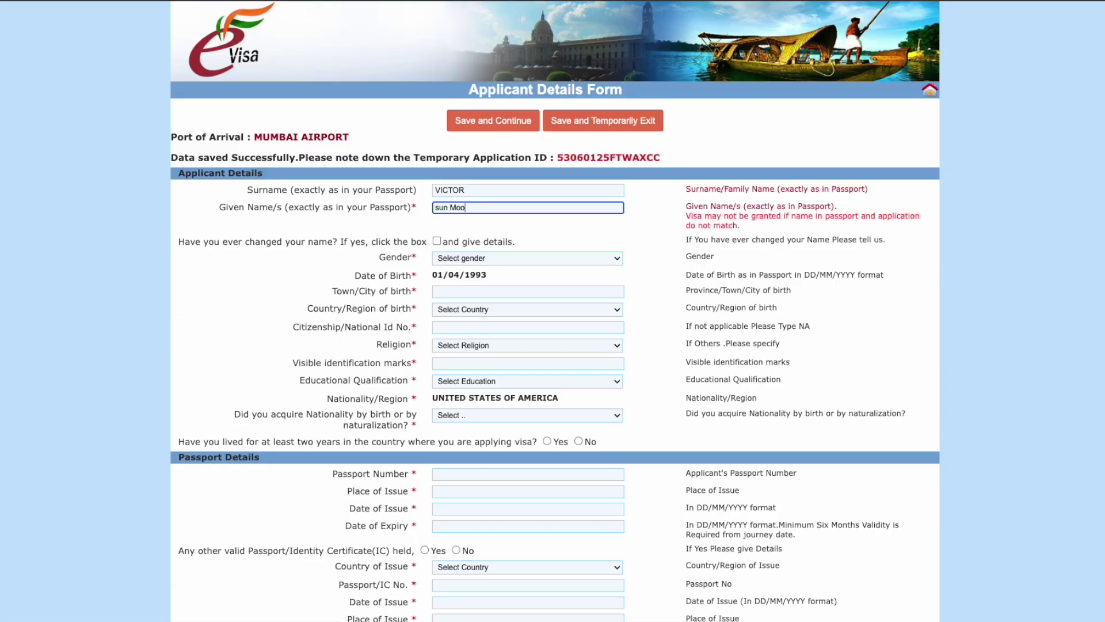
Step: Complete the given names and leave the name-change question unmarked
{"action": "left_click", "coordinate": [506, 222]}
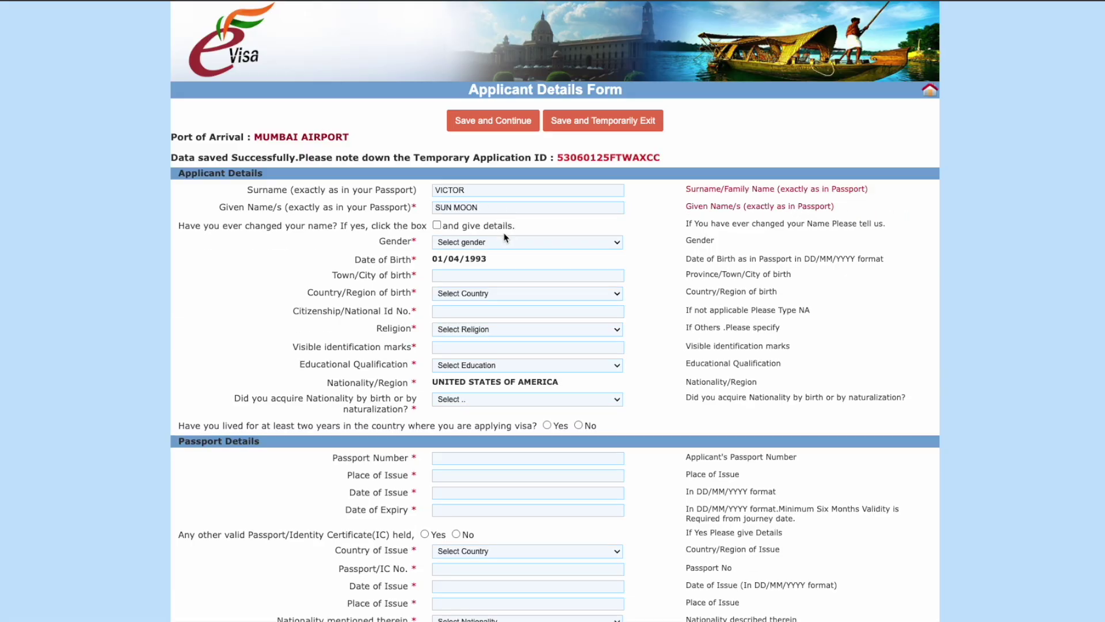
{"action": "left_click_drag", "start_coordinate": [218, 212], "coordinate": [416, 210]}
{"action": "left_click", "coordinate": [401, 231]}
{"action": "left_click_drag", "start_coordinate": [178, 225], "coordinate": [416, 234]}
{"action": "left_click", "coordinate": [415, 233]}
{"action": "scroll", "coordinate": [454, 227], "scroll_direction": "down", "scroll_amount": 2}
{"action": "left_click", "coordinate": [438, 175]}
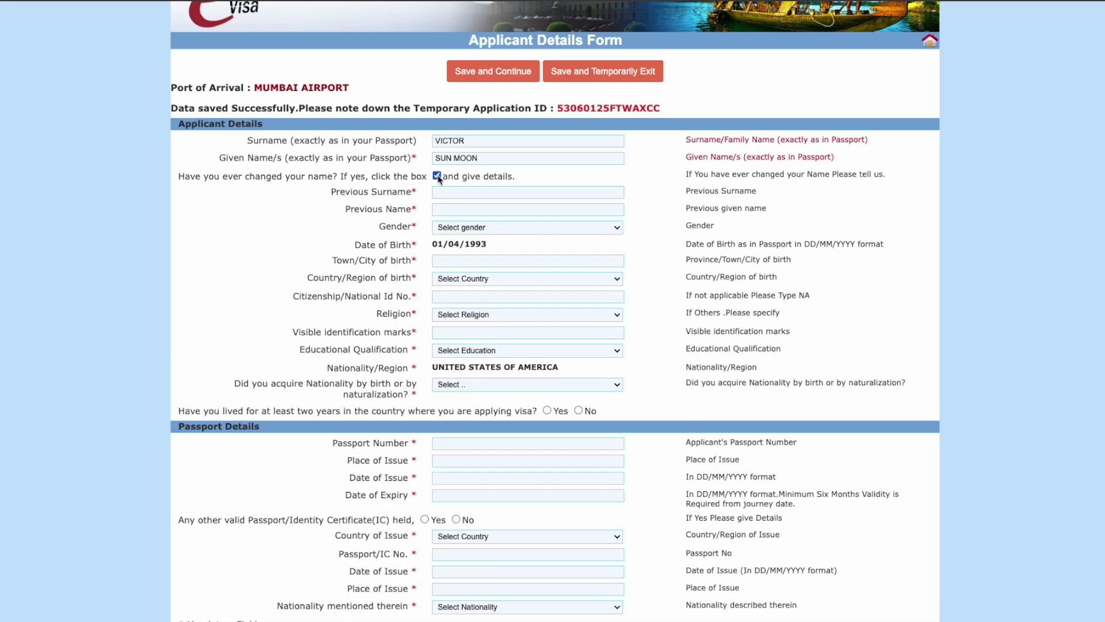
{"action": "left_click", "coordinate": [437, 176]}
Step: Set gender to MALE and town/city of birth to 'new york'
{"action": "left_click", "coordinate": [471, 194]}
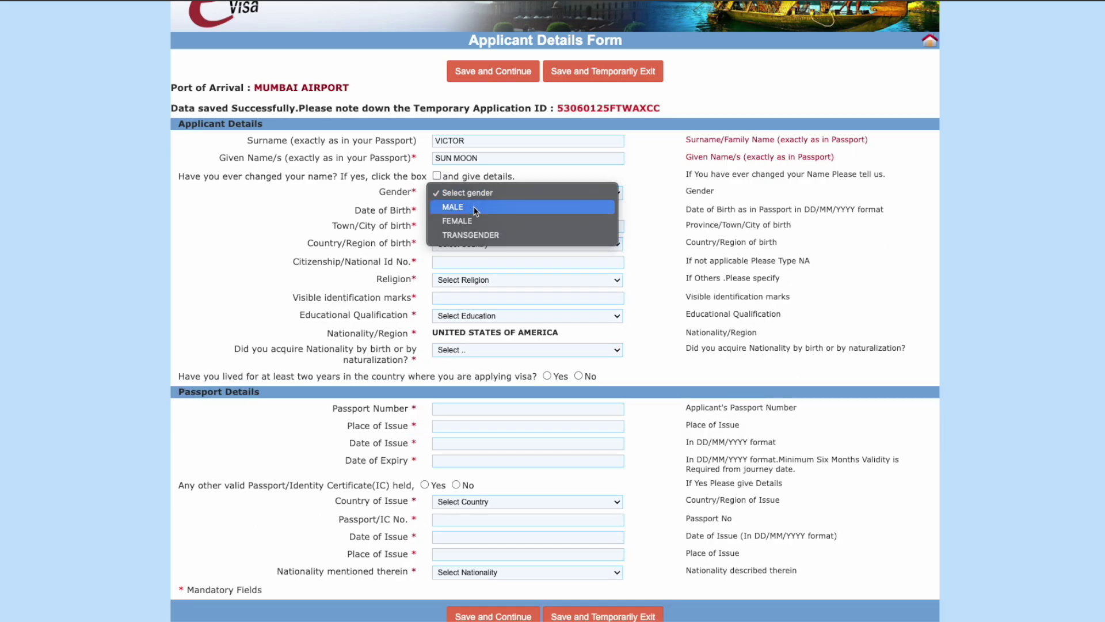
{"action": "left_click", "coordinate": [473, 207]}
{"action": "left_click", "coordinate": [467, 209]}
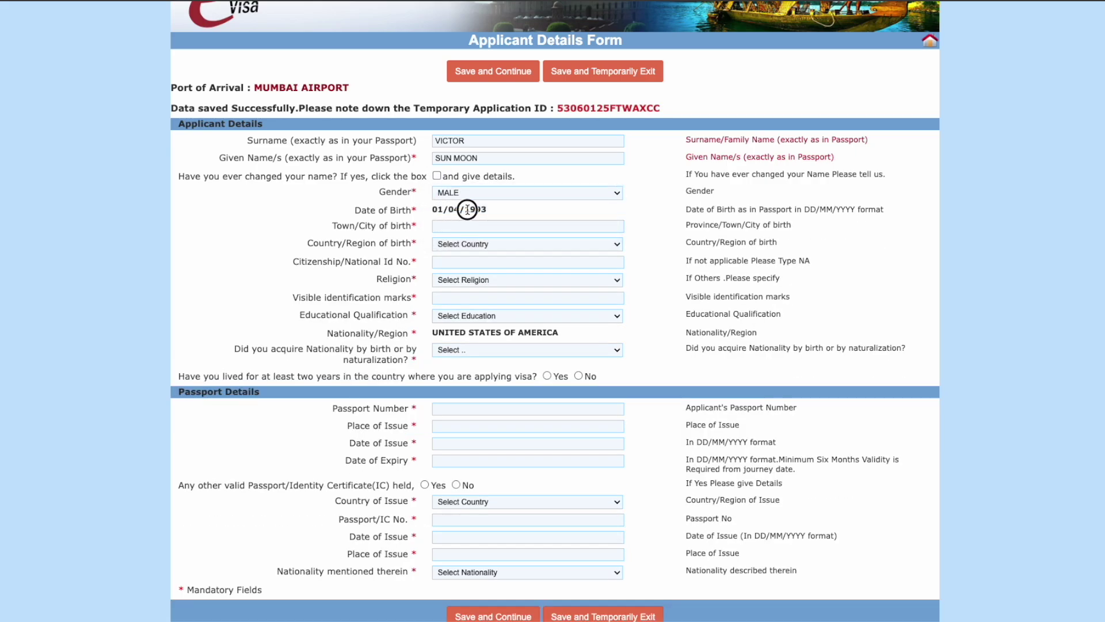
{"action": "left_click", "coordinate": [492, 227]}
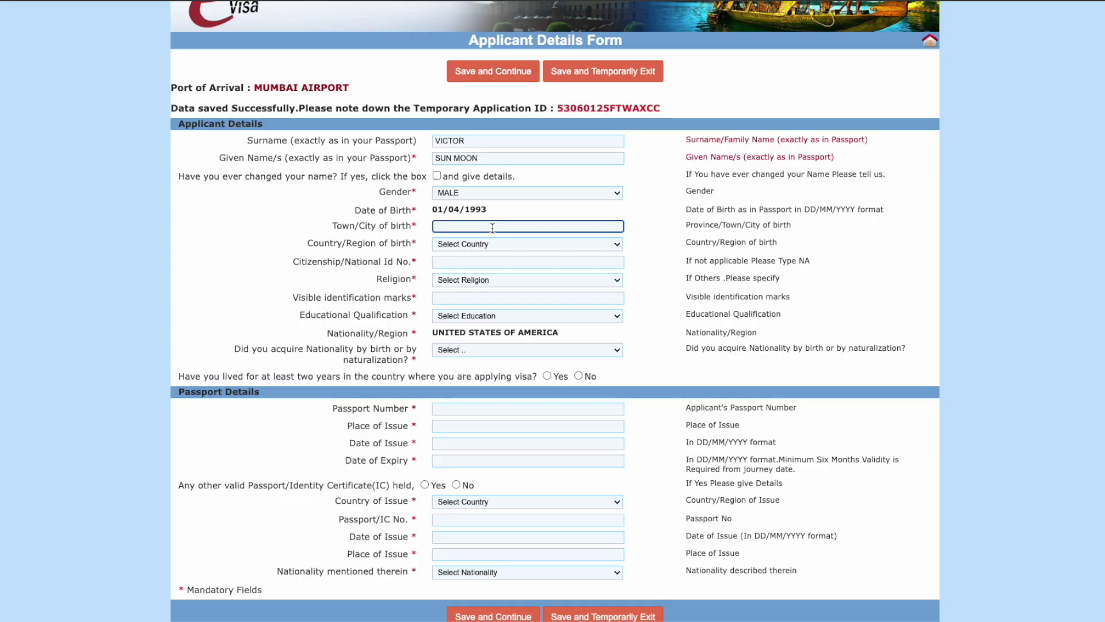
{"action": "type", "text": "new york"}
Step: Choose UNITED STATES OF AMERICA as the country/region of birth
{"action": "left_click", "coordinate": [507, 244]}
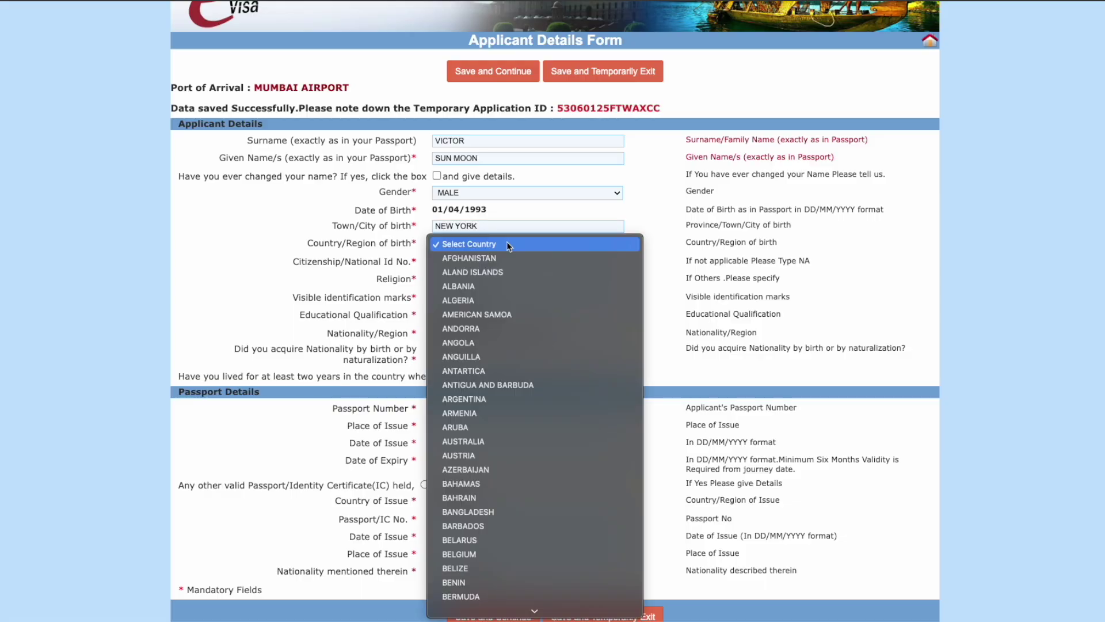
{"action": "type", "text": "un"}
{"action": "scroll", "coordinate": [538, 402], "scroll_direction": "down", "scroll_amount": 2}
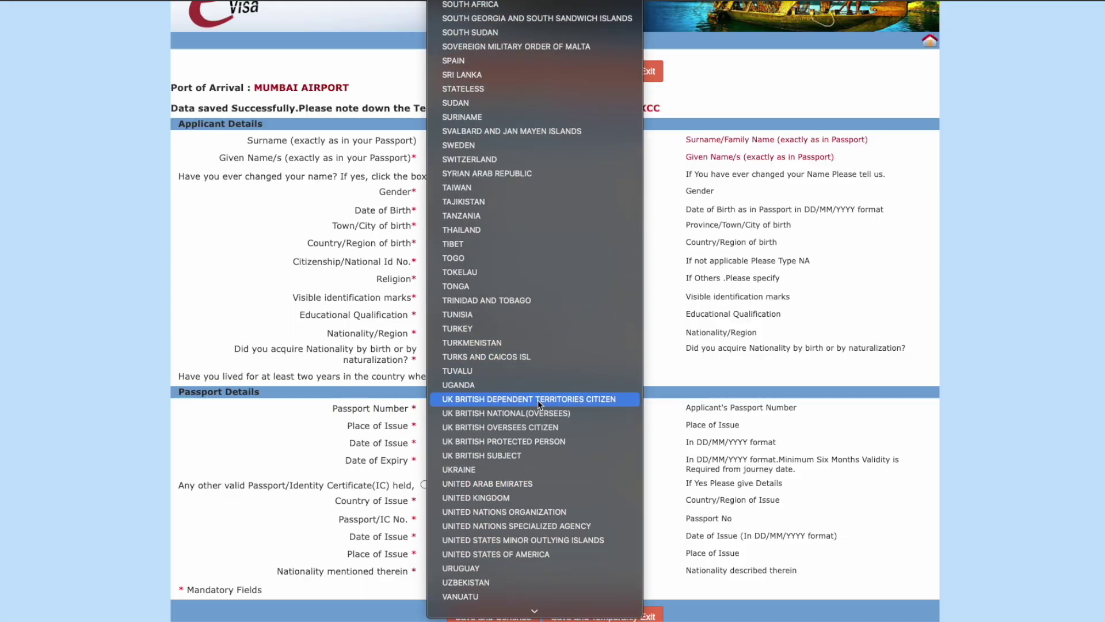
{"action": "scroll", "coordinate": [539, 403], "scroll_direction": "down", "scroll_amount": 2}
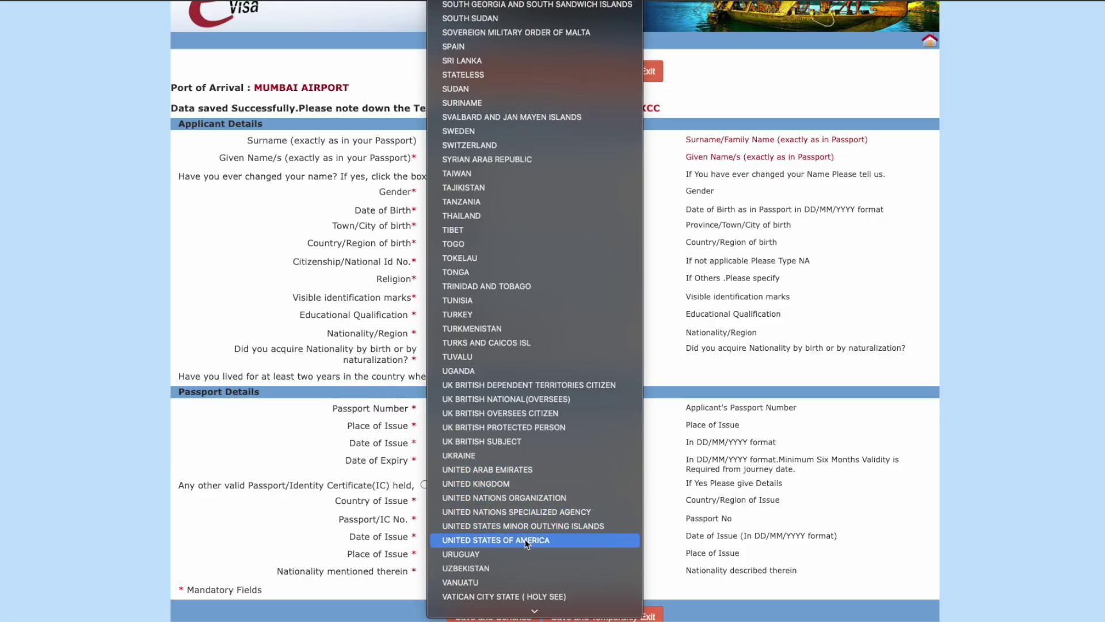
{"action": "left_click", "coordinate": [525, 539]}
{"action": "left_click", "coordinate": [499, 262]}
{"action": "left_click_drag", "start_coordinate": [292, 262], "coordinate": [411, 263]}
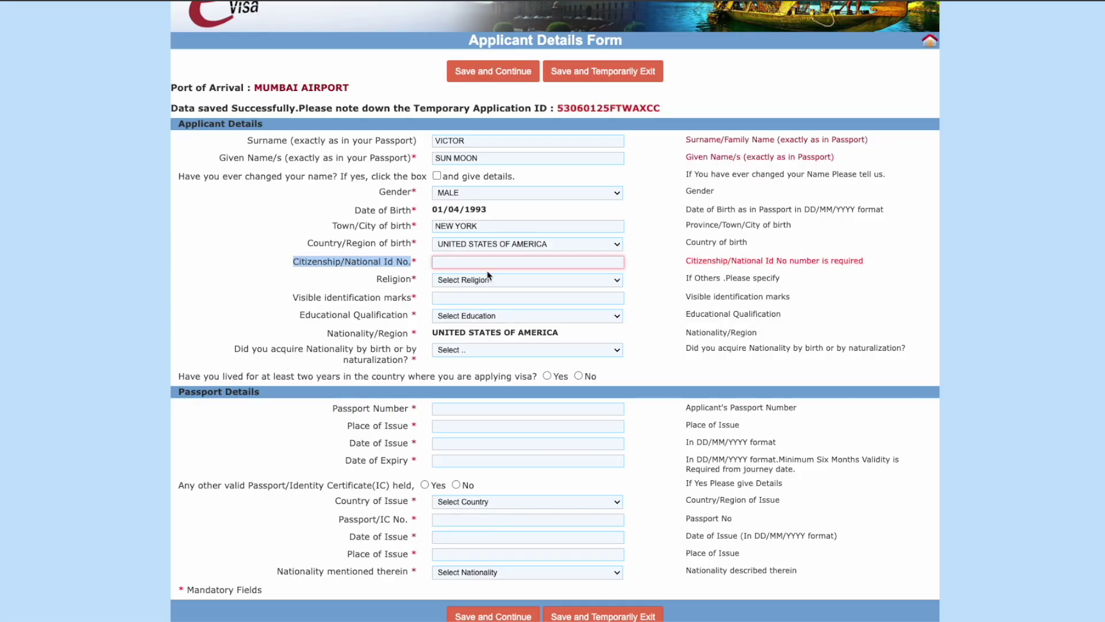
Step: Enter citizenship ID NA, religion BUDDHISM, and identification marks NONE
{"action": "left_click", "coordinate": [491, 262]}
{"action": "type", "text": "NA"}
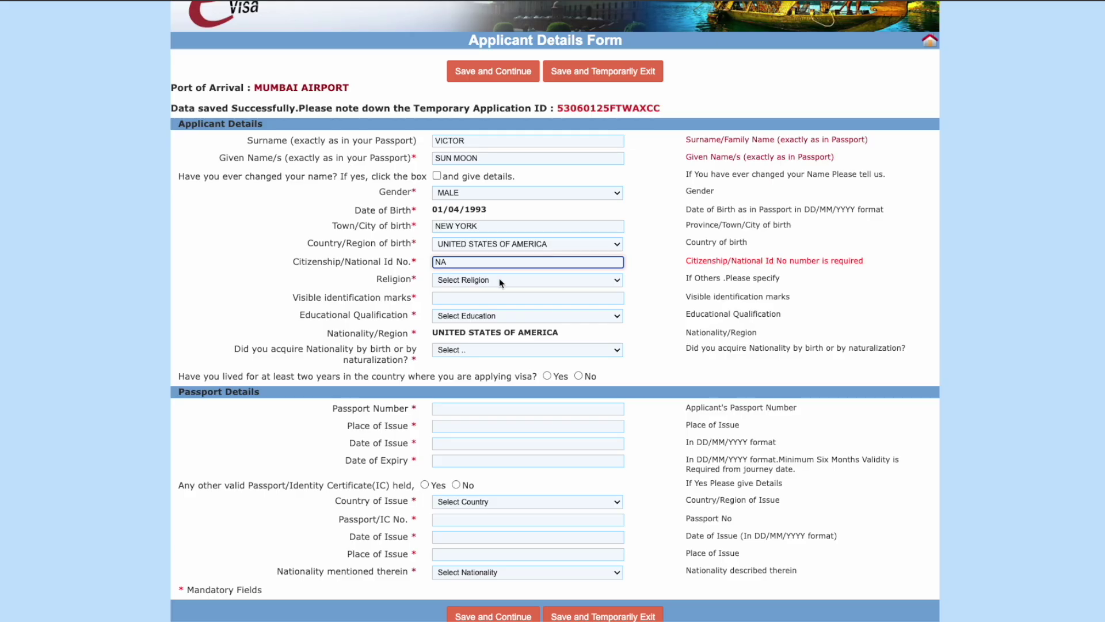
{"action": "left_click", "coordinate": [500, 281]}
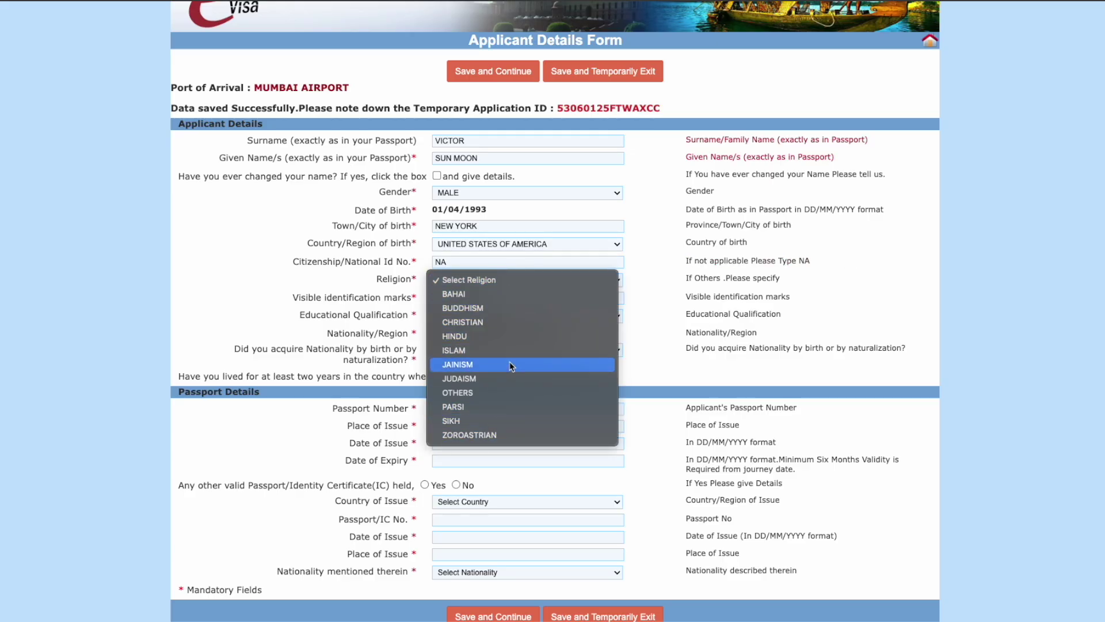
{"action": "left_click", "coordinate": [493, 308]}
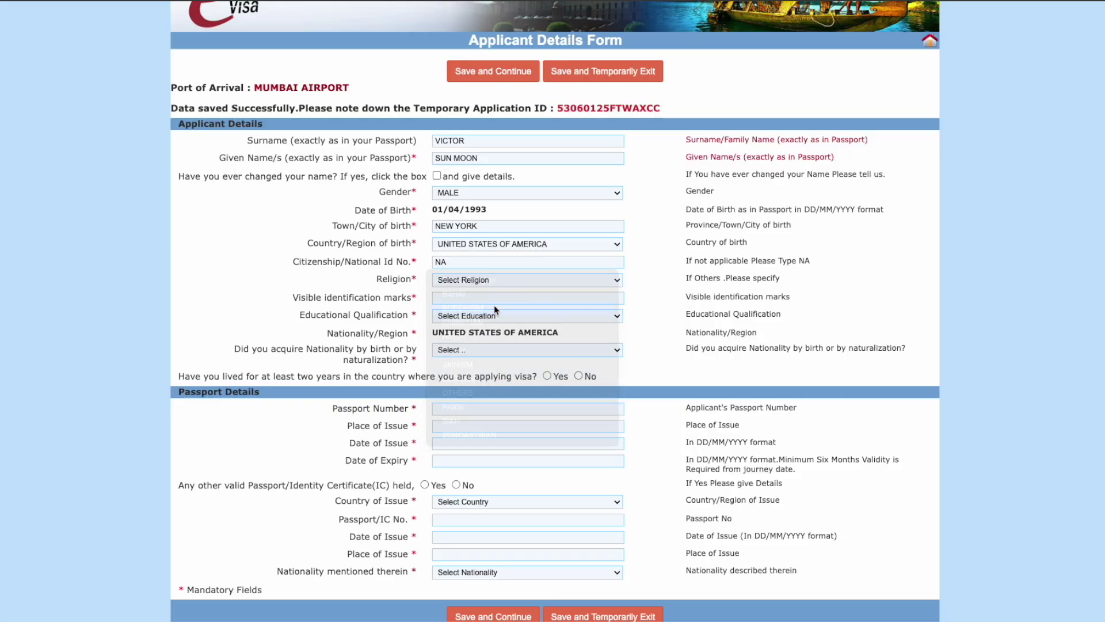
{"action": "left_click", "coordinate": [472, 298]}
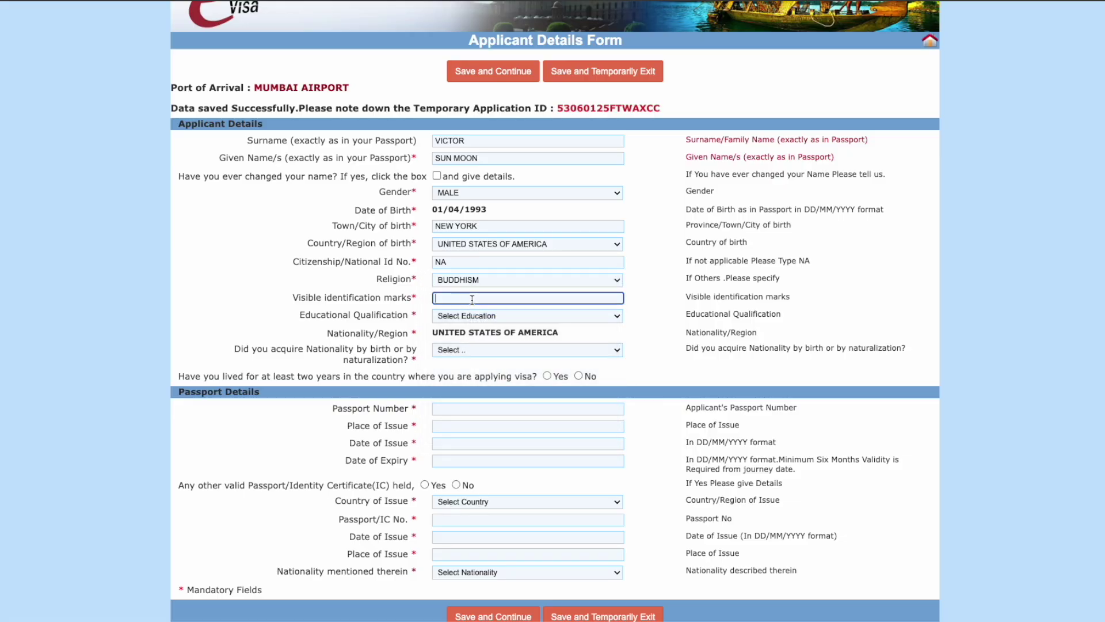
{"action": "type", "text": "NONE"}
Step: Set education to POST GRADUATE, nationality By Birth, and No for two years abroad
{"action": "left_click", "coordinate": [478, 316]}
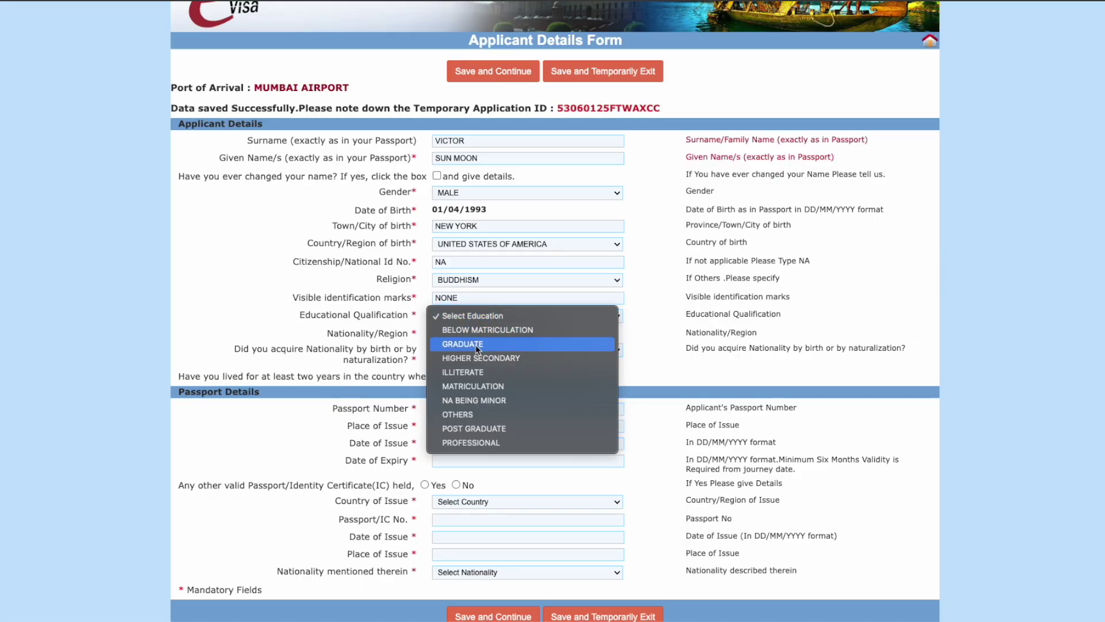
{"action": "left_click", "coordinate": [478, 428]}
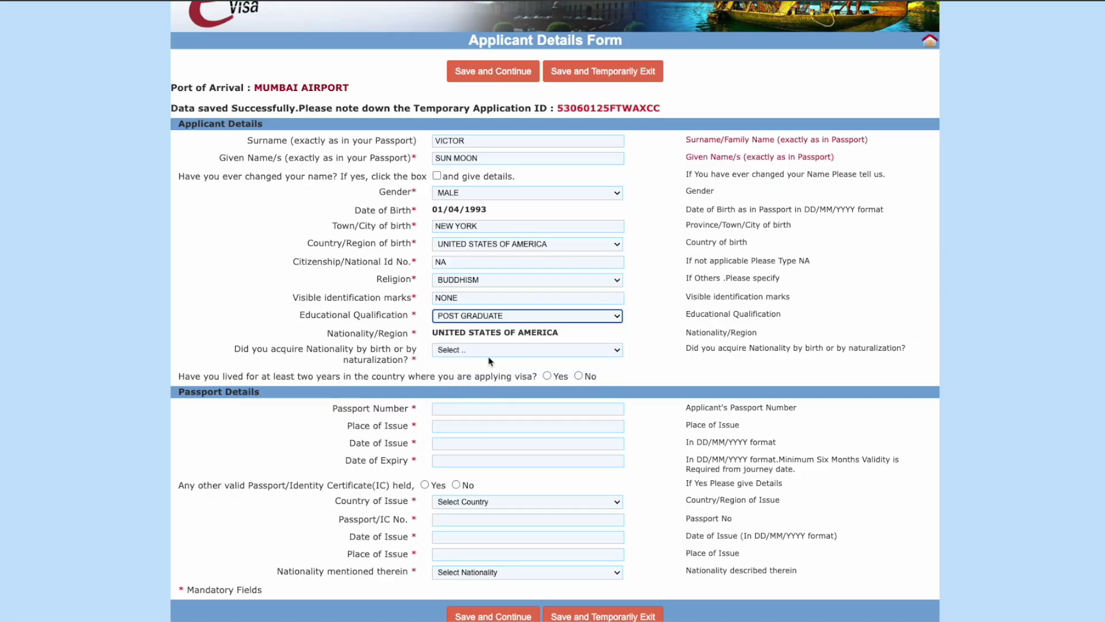
{"action": "left_click", "coordinate": [488, 349]}
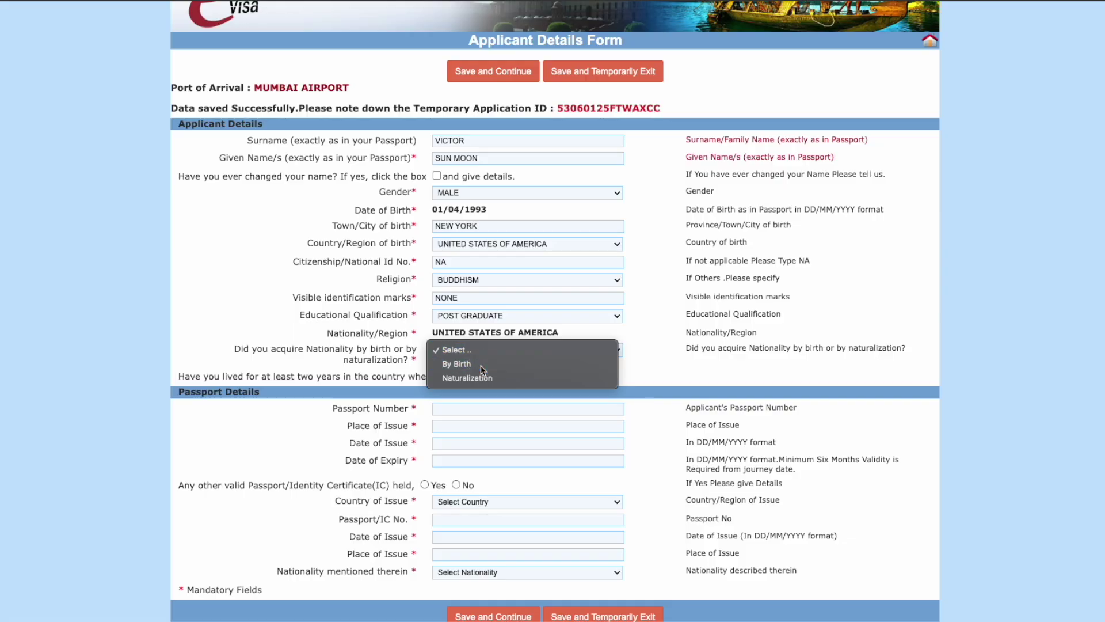
{"action": "left_click", "coordinate": [482, 367]}
{"action": "scroll", "coordinate": [482, 369], "scroll_direction": "down", "scroll_amount": 1}
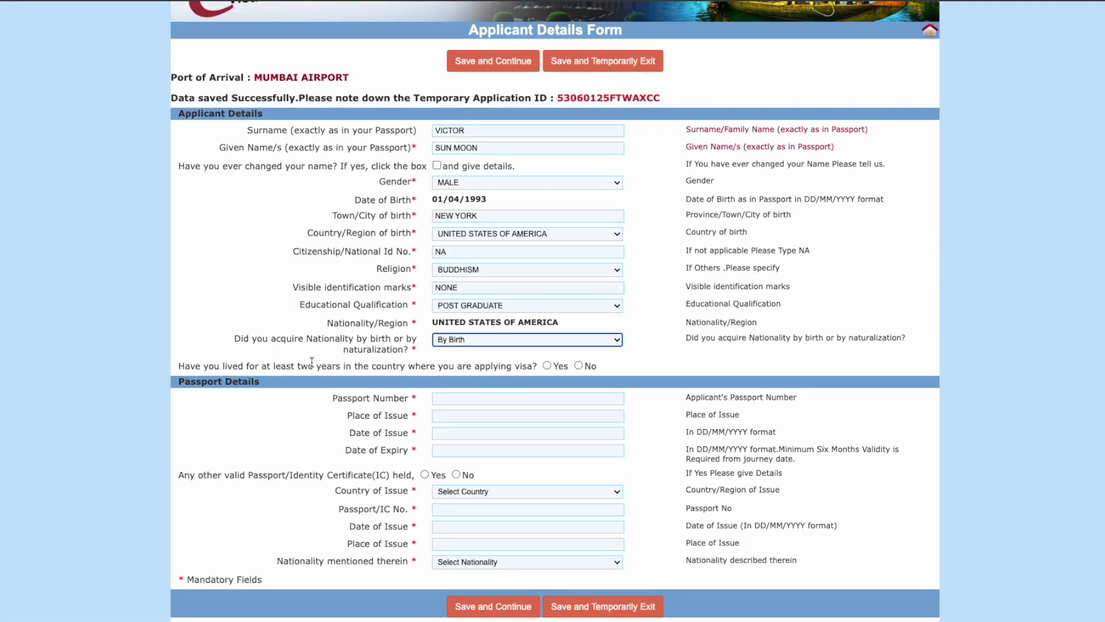
{"action": "left_click_drag", "start_coordinate": [179, 368], "coordinate": [478, 371]}
{"action": "left_click", "coordinate": [477, 371]}
{"action": "left_click", "coordinate": [578, 366]}
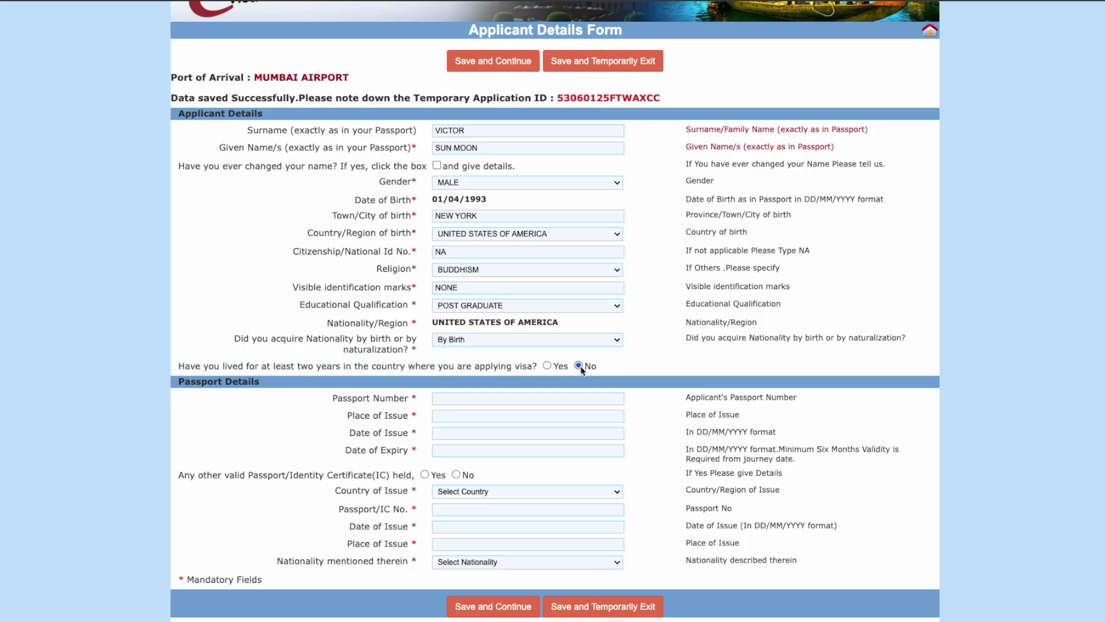
{"action": "left_click", "coordinate": [501, 400]}
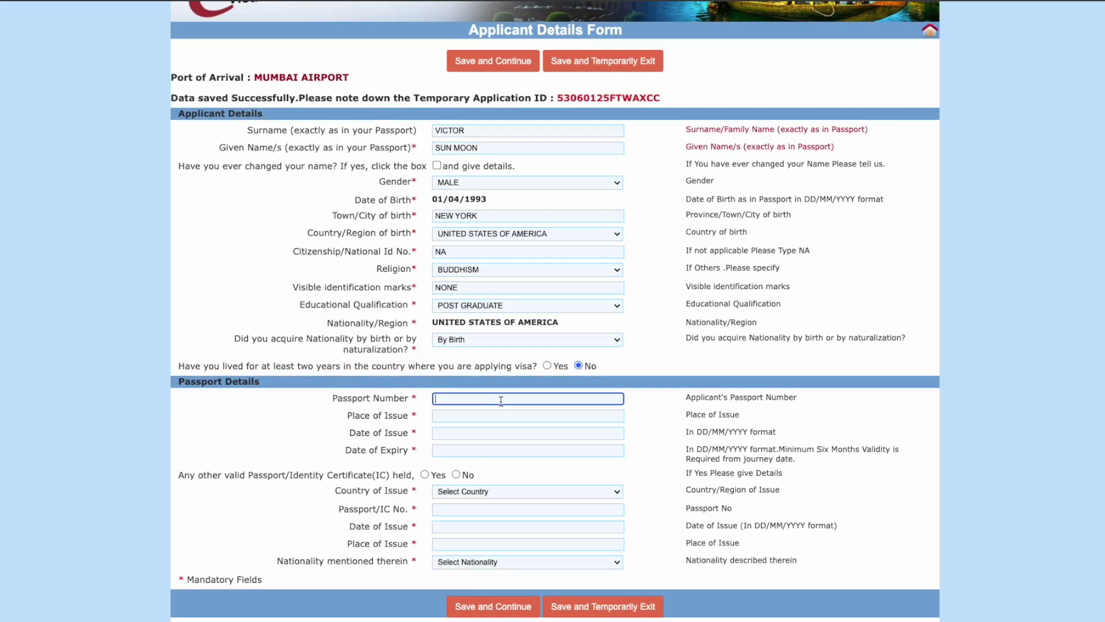
Step: Enter the passport number and place of issue USDOS
{"action": "type", "text": "101101101"}
{"action": "left_click", "coordinate": [483, 413]}
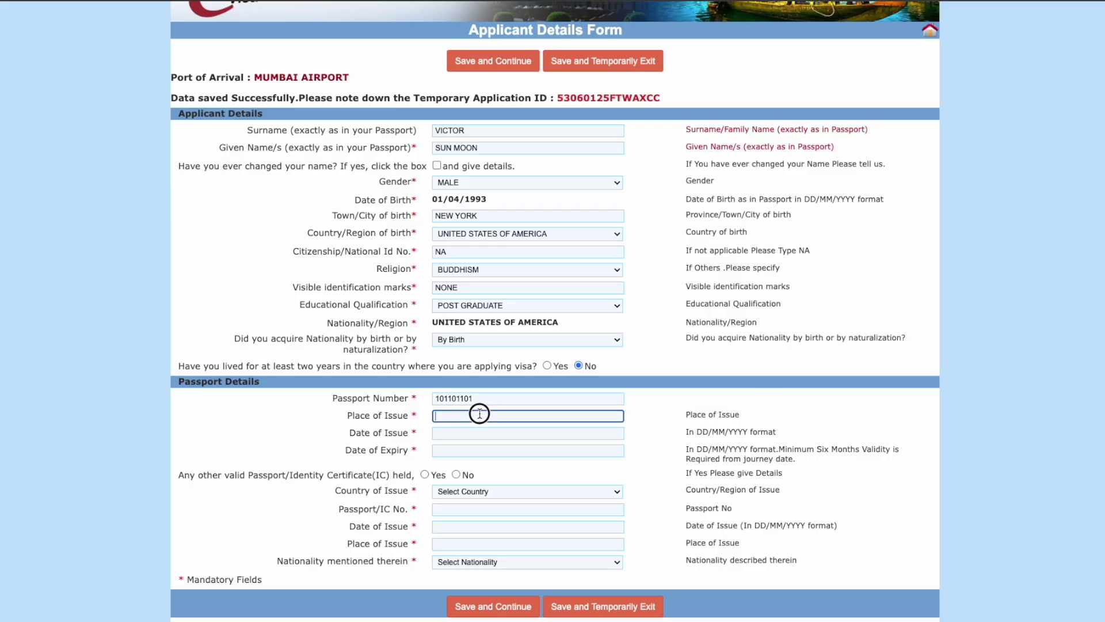
{"action": "type", "text": "USDOS"}
Step: Set the passport date of issue to 01/01/2021
{"action": "left_click", "coordinate": [465, 434]}
{"action": "left_click", "coordinate": [479, 454]}
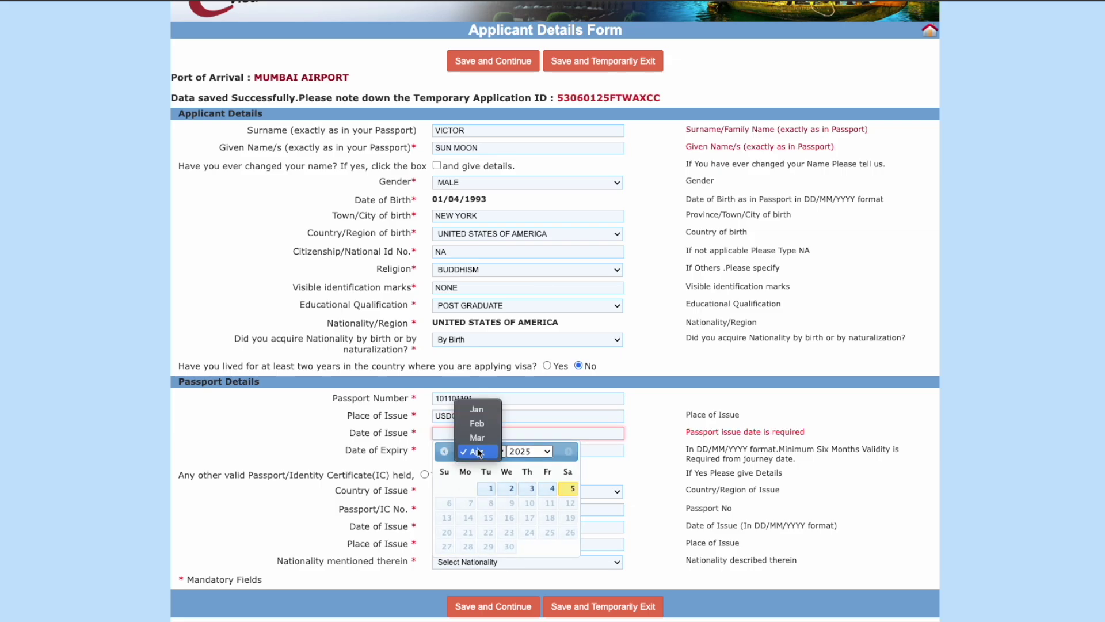
{"action": "left_click", "coordinate": [472, 404]}
{"action": "left_click", "coordinate": [533, 456]}
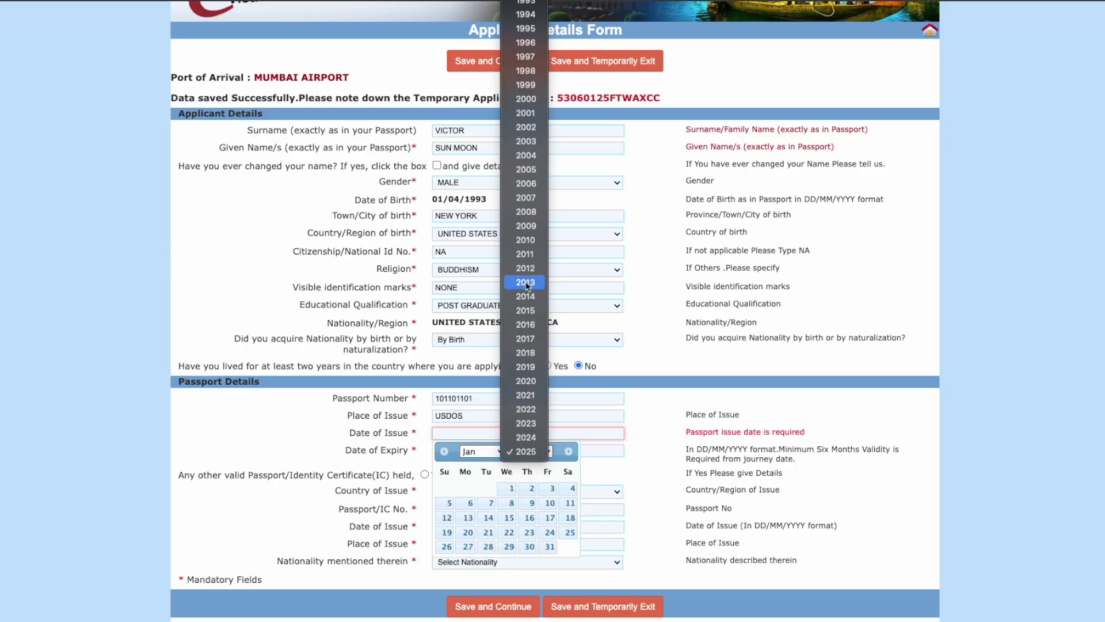
{"action": "left_click", "coordinate": [526, 395]}
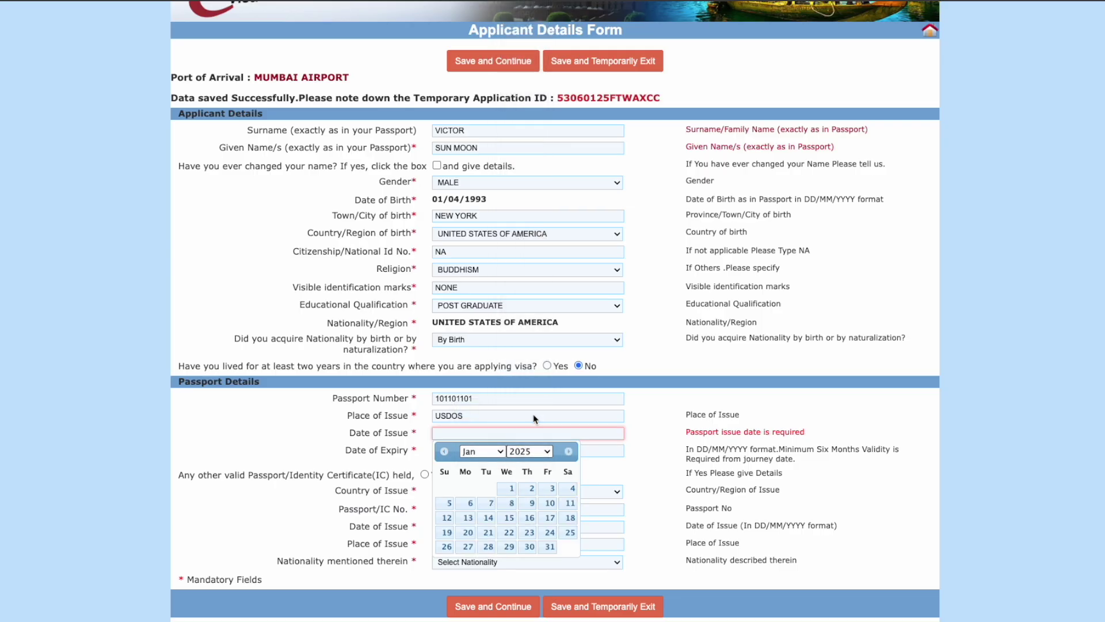
{"action": "left_click", "coordinate": [546, 488]}
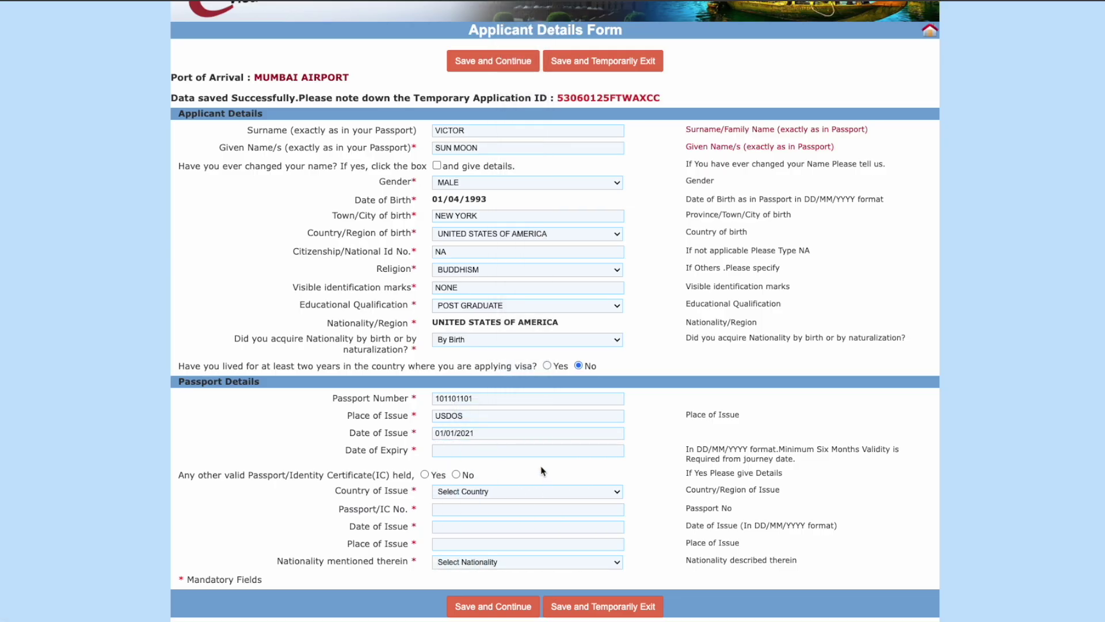
{"action": "left_click", "coordinate": [485, 451]}
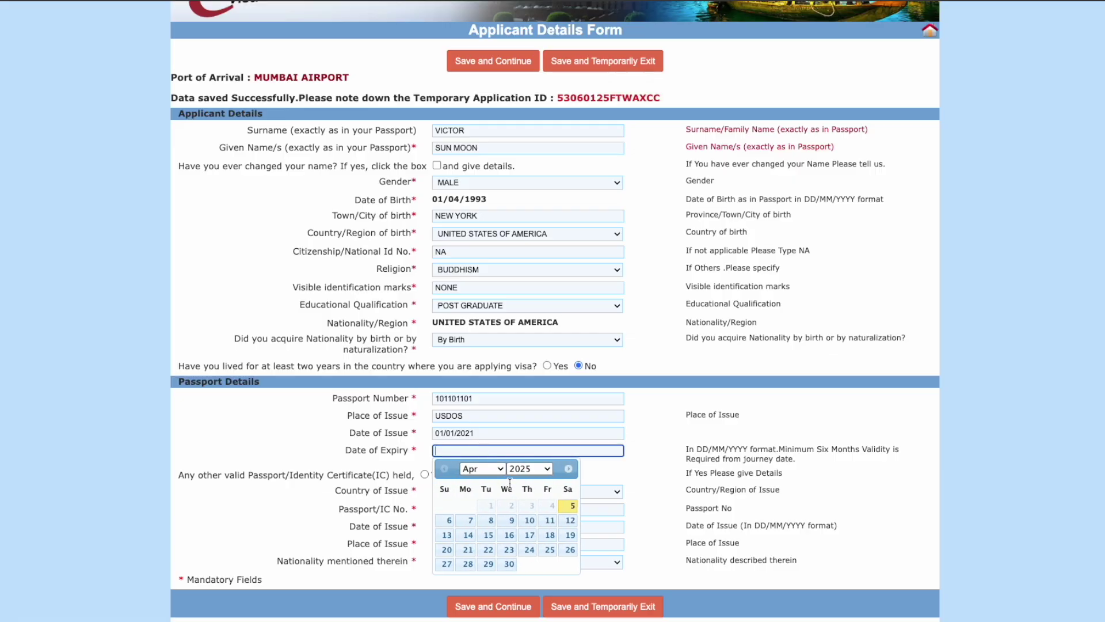
Step: Set the passport date of expiry to 31/12/2030
{"action": "left_click", "coordinate": [527, 468]}
{"action": "left_click", "coordinate": [526, 559]}
{"action": "left_click", "coordinate": [493, 479]}
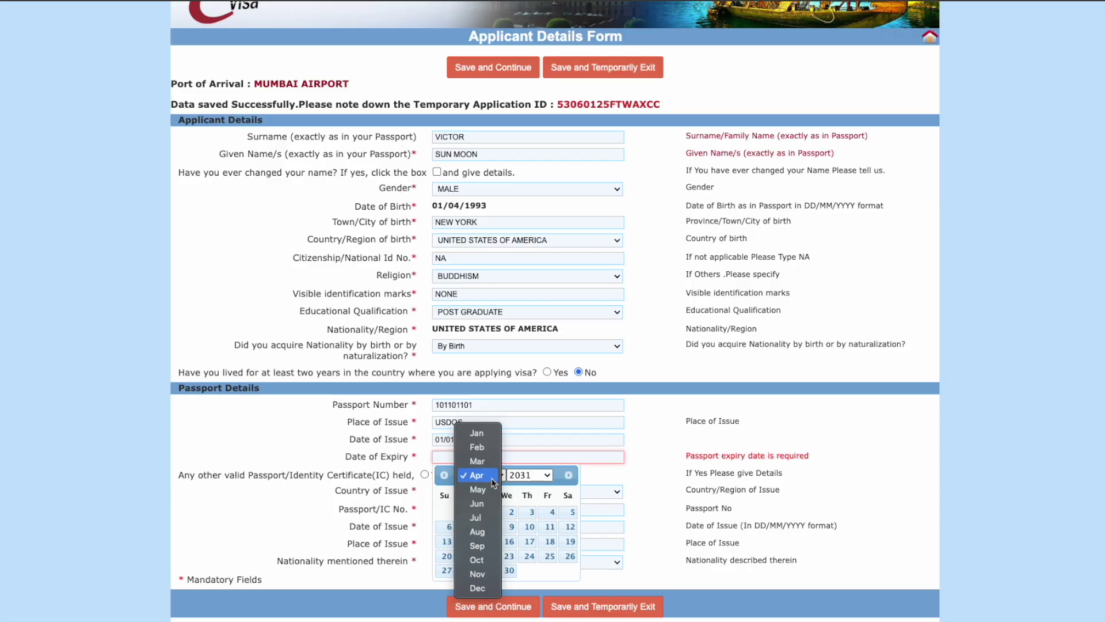
{"action": "left_click", "coordinate": [482, 588]}
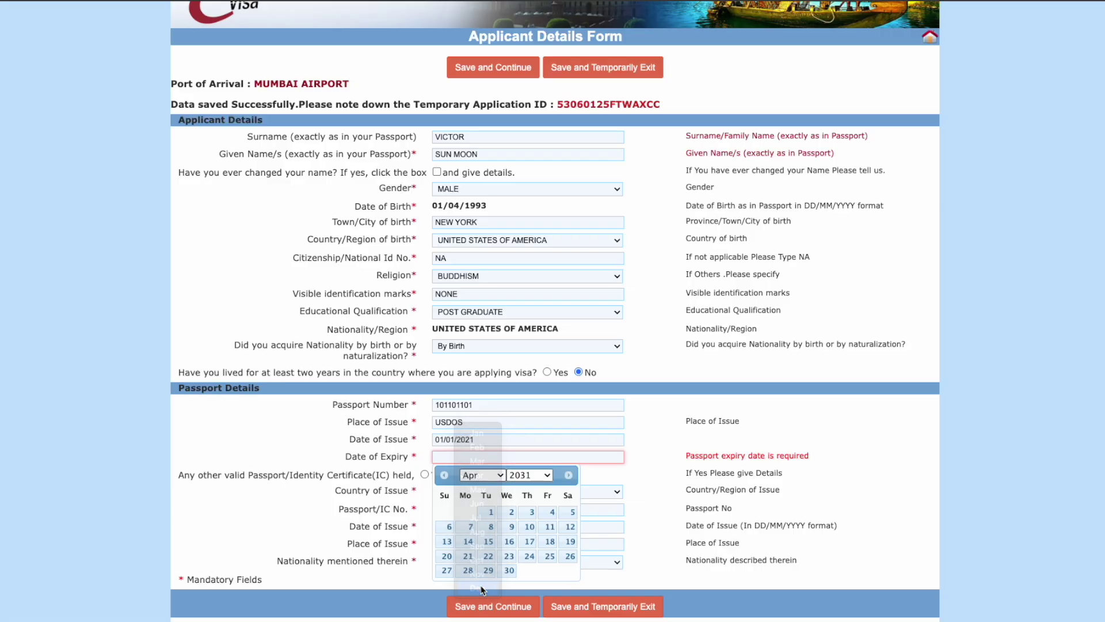
{"action": "left_click", "coordinate": [445, 475]}
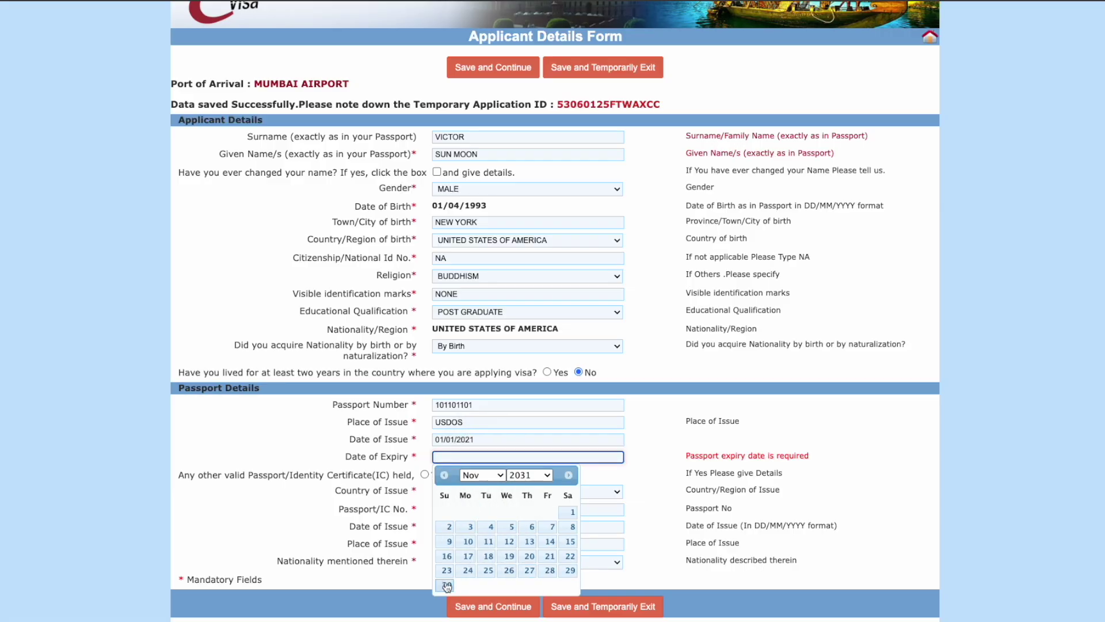
{"action": "left_click", "coordinate": [569, 477]}
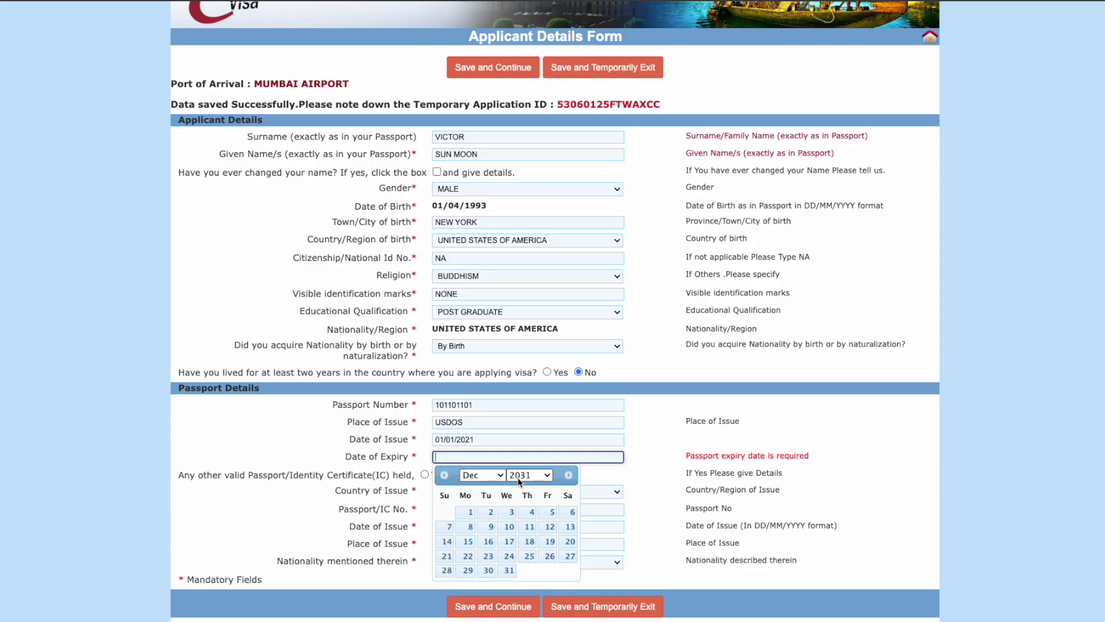
{"action": "left_click", "coordinate": [521, 479]}
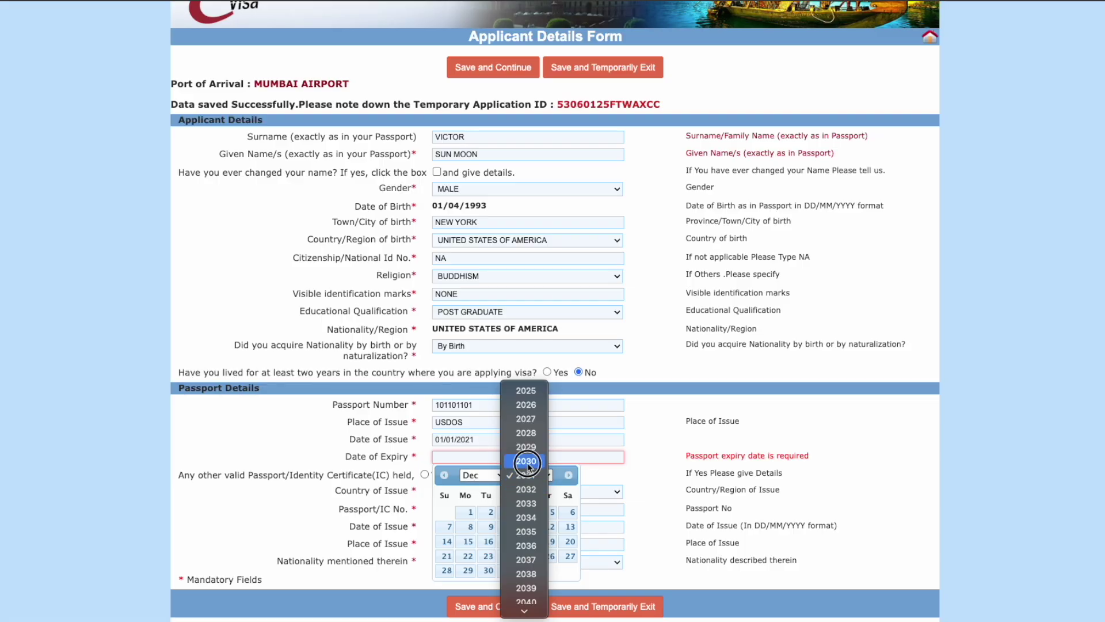
{"action": "left_click", "coordinate": [526, 461]}
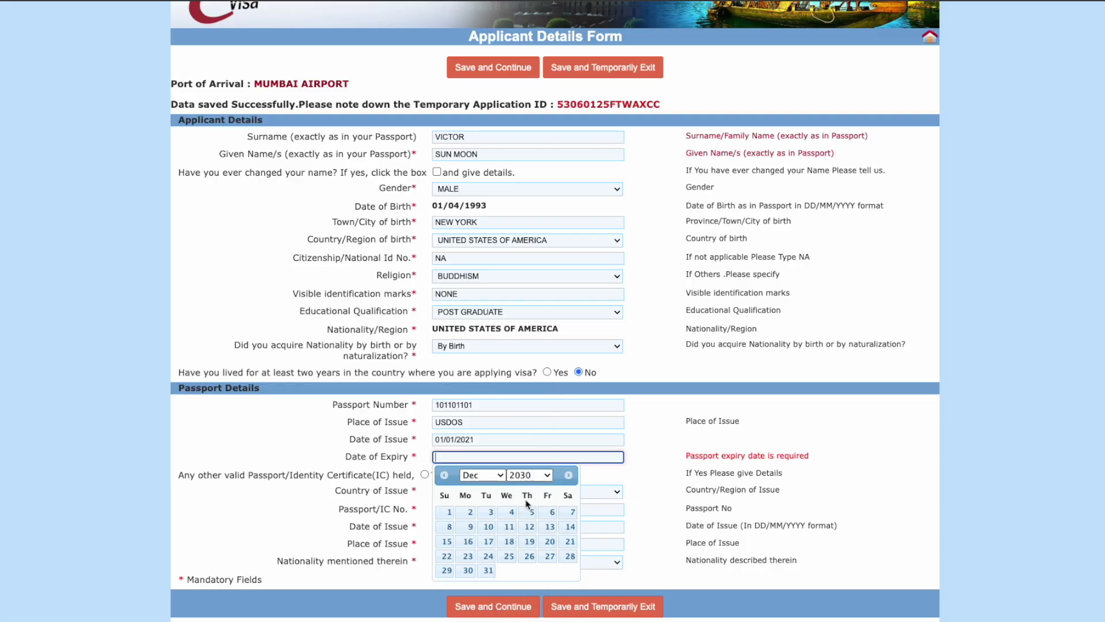
{"action": "left_click", "coordinate": [489, 570]}
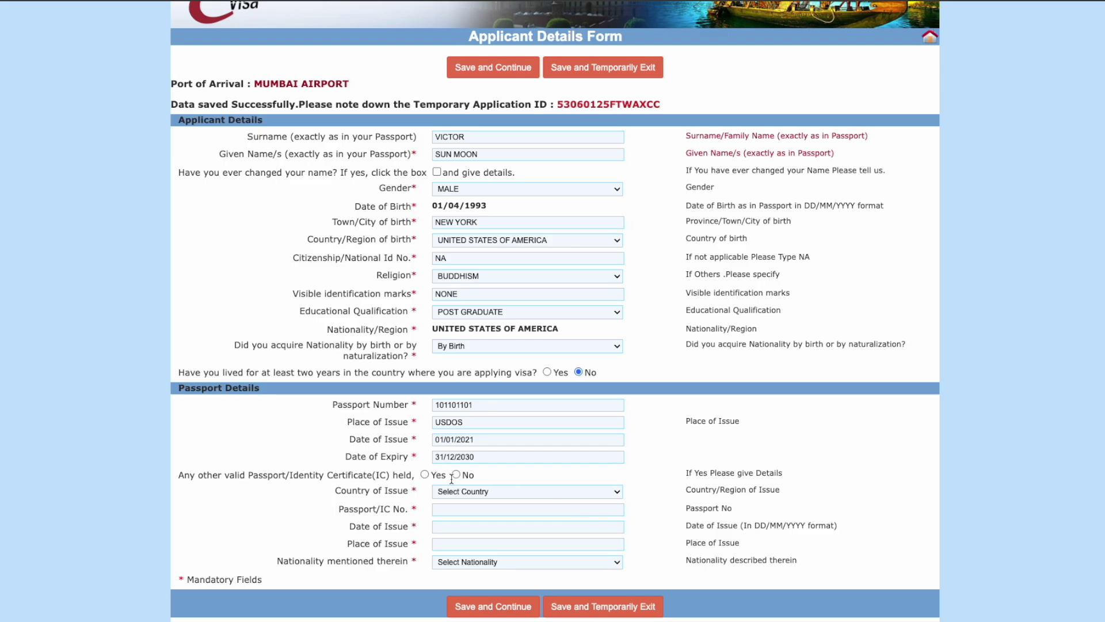
Step: Answer No to holding another passport or IC, then Save and Continue
{"action": "scroll", "coordinate": [452, 477], "scroll_direction": "up", "scroll_amount": 1}
{"action": "left_click", "coordinate": [425, 528]}
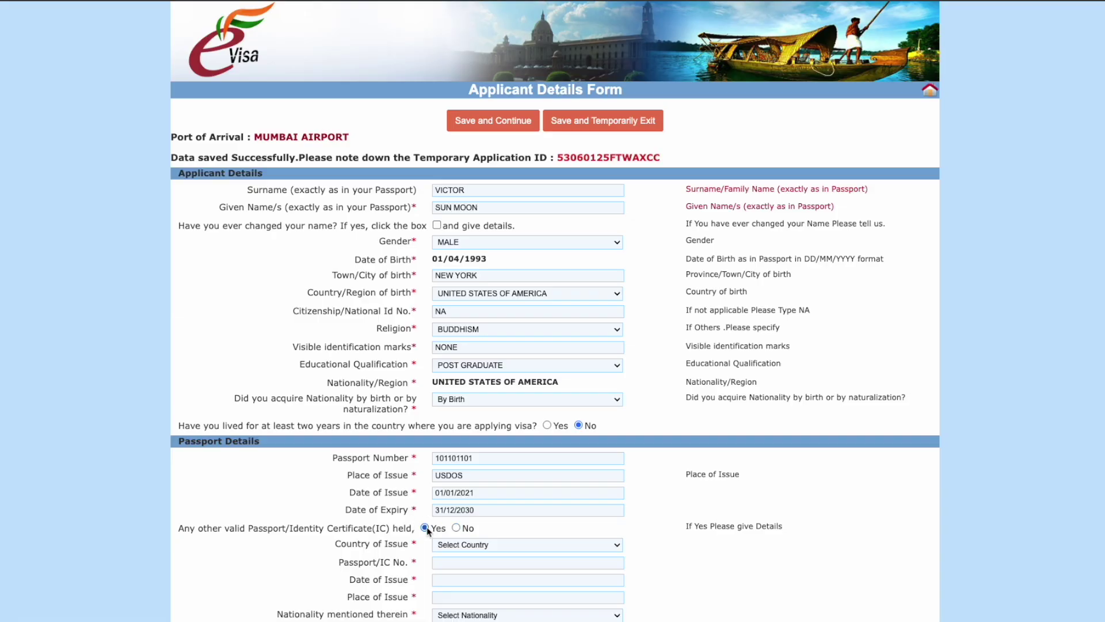
{"action": "scroll", "coordinate": [432, 550], "scroll_direction": "down", "scroll_amount": 1}
{"action": "left_click_drag", "start_coordinate": [269, 473], "coordinate": [390, 474]}
{"action": "left_click", "coordinate": [456, 474]}
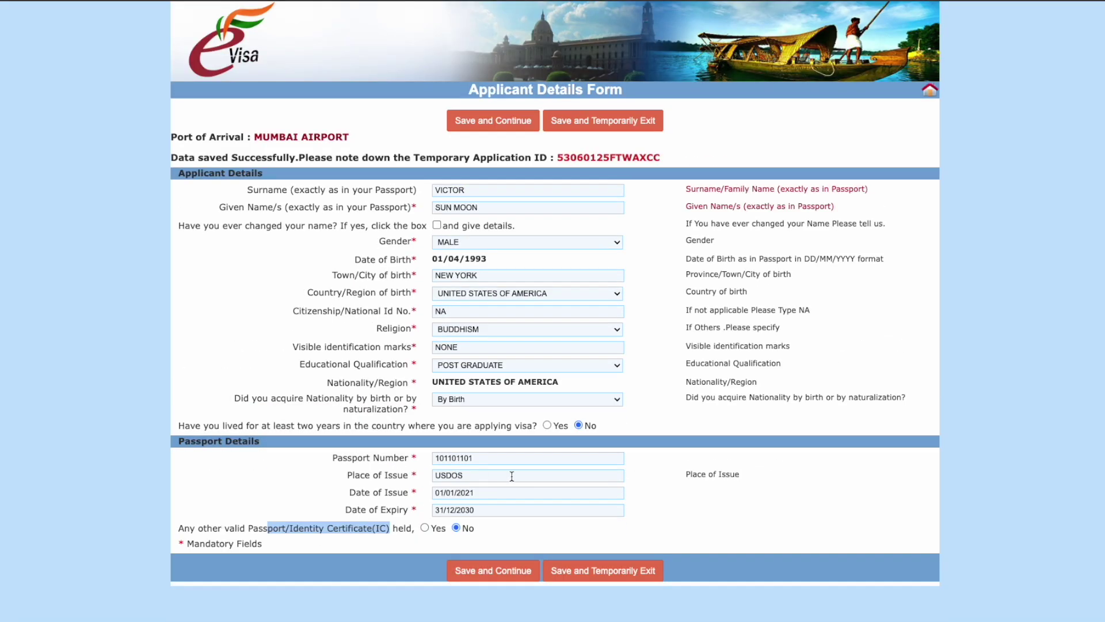
{"action": "left_click", "coordinate": [695, 513]}
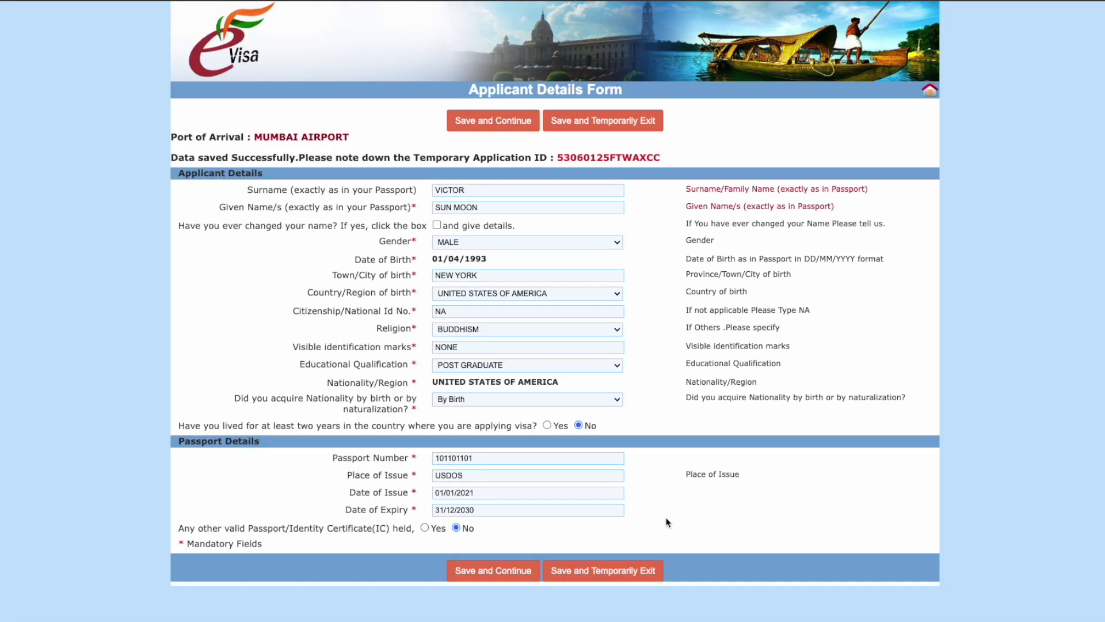
{"action": "left_click", "coordinate": [515, 572]}
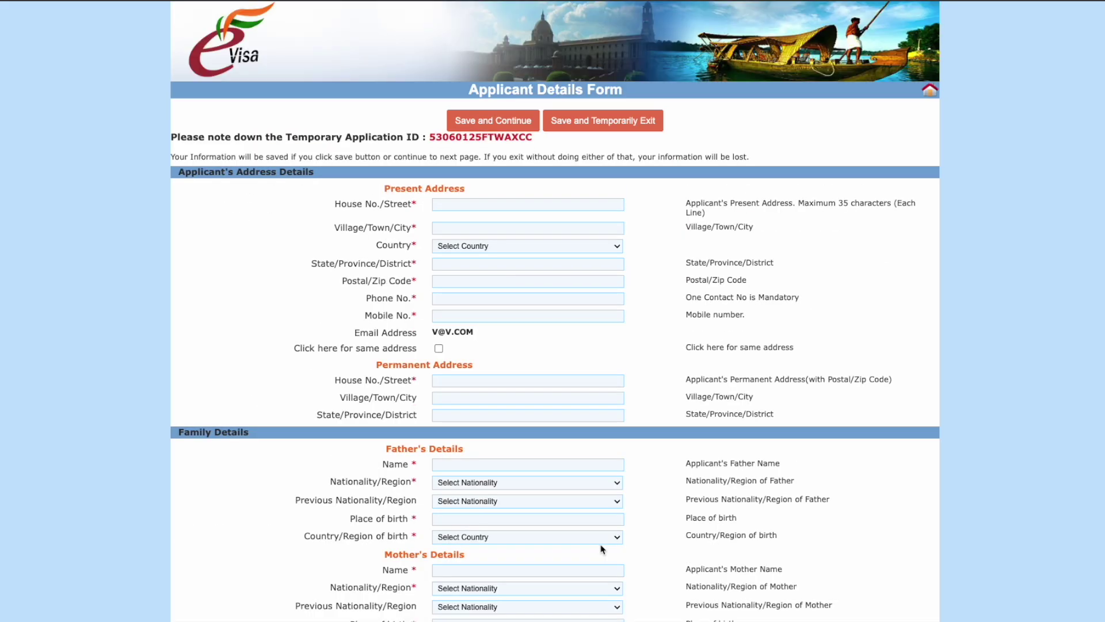
Step: Enter the present street address and city, with UNITED STATES OF AMERICA as the country
{"action": "left_click", "coordinate": [481, 205]}
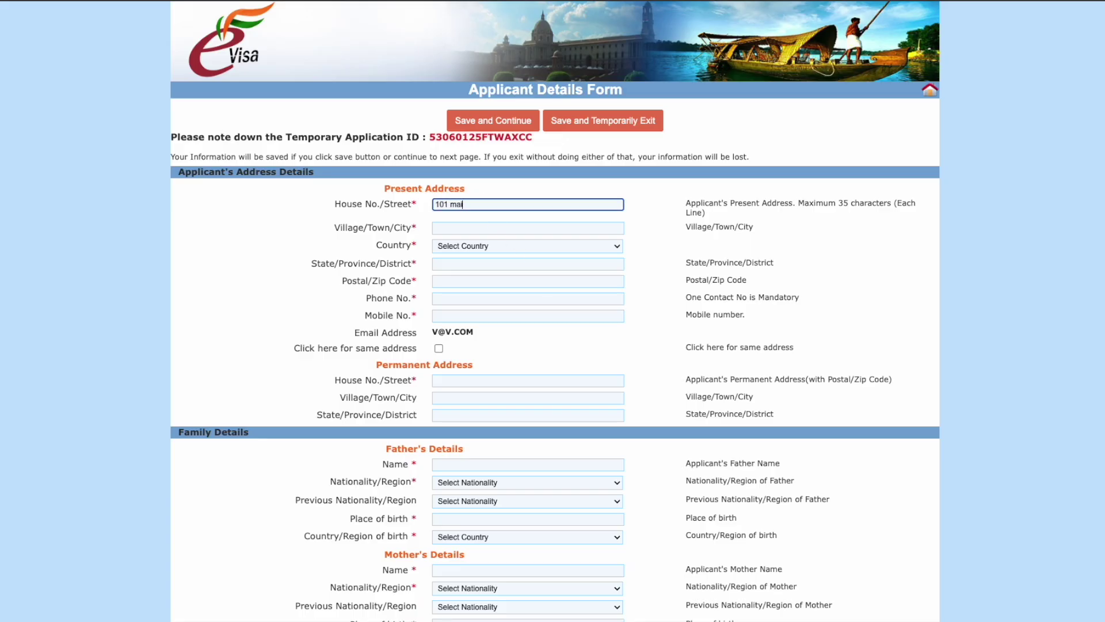
{"action": "left_click", "coordinate": [459, 228]}
{"action": "type", "text": "new york"}
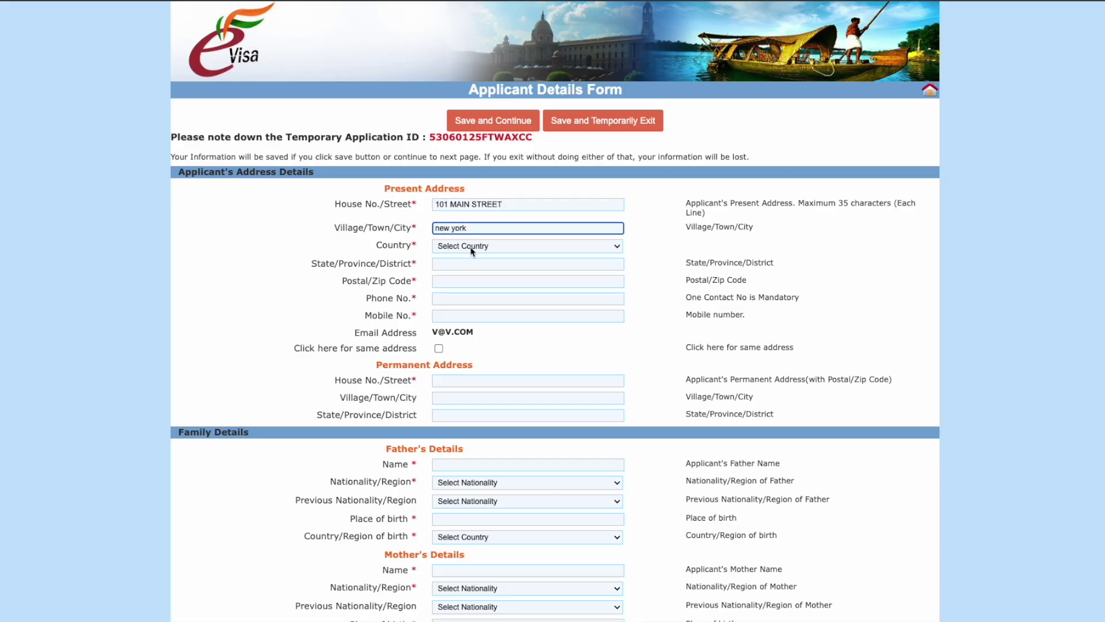
{"action": "left_click", "coordinate": [470, 247]}
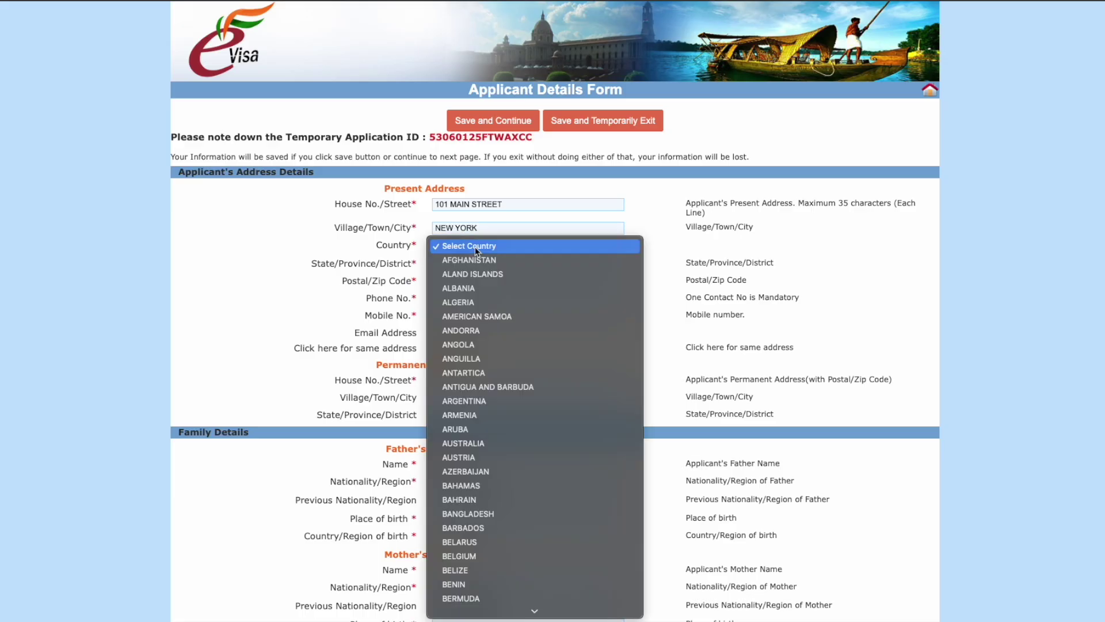
{"action": "scroll", "coordinate": [507, 412], "scroll_direction": "down", "scroll_amount": 20}
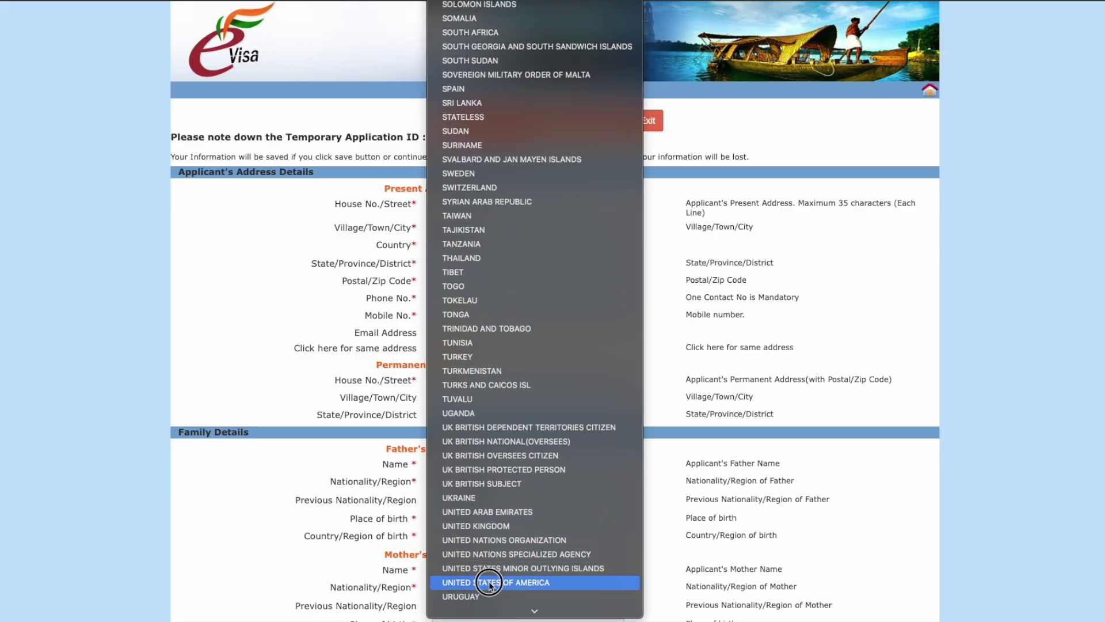
{"action": "left_click", "coordinate": [489, 582]}
Step: Add the present state, postal code 10001, and the phone and mobile numbers
{"action": "left_click", "coordinate": [479, 265]}
{"action": "type", "text": "New york"}
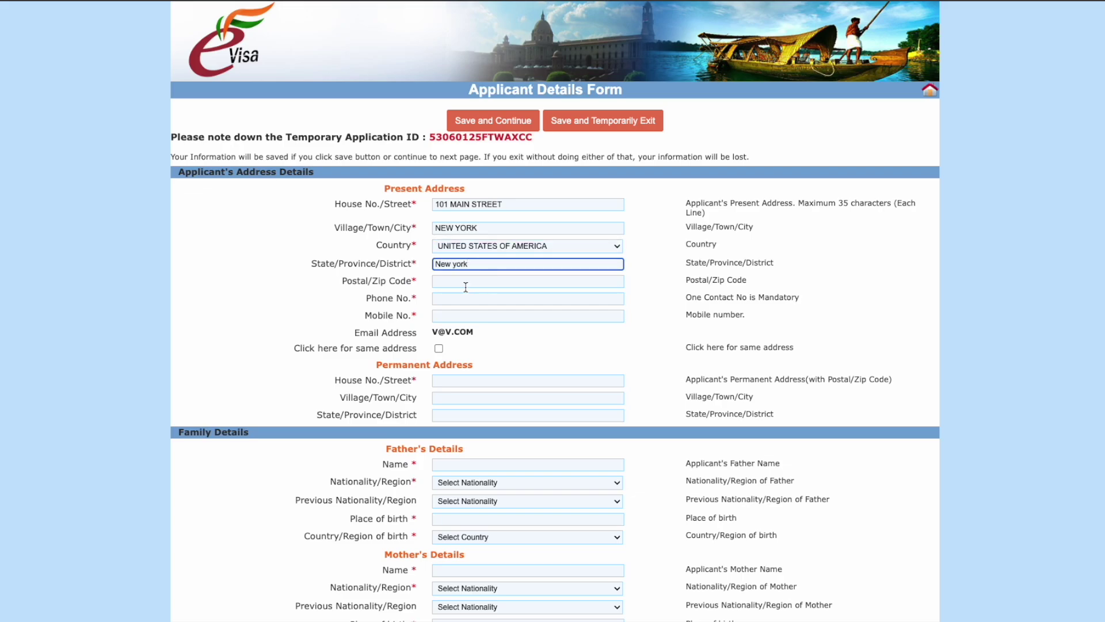
{"action": "key", "text": "Tab"}
{"action": "type", "text": "1"}
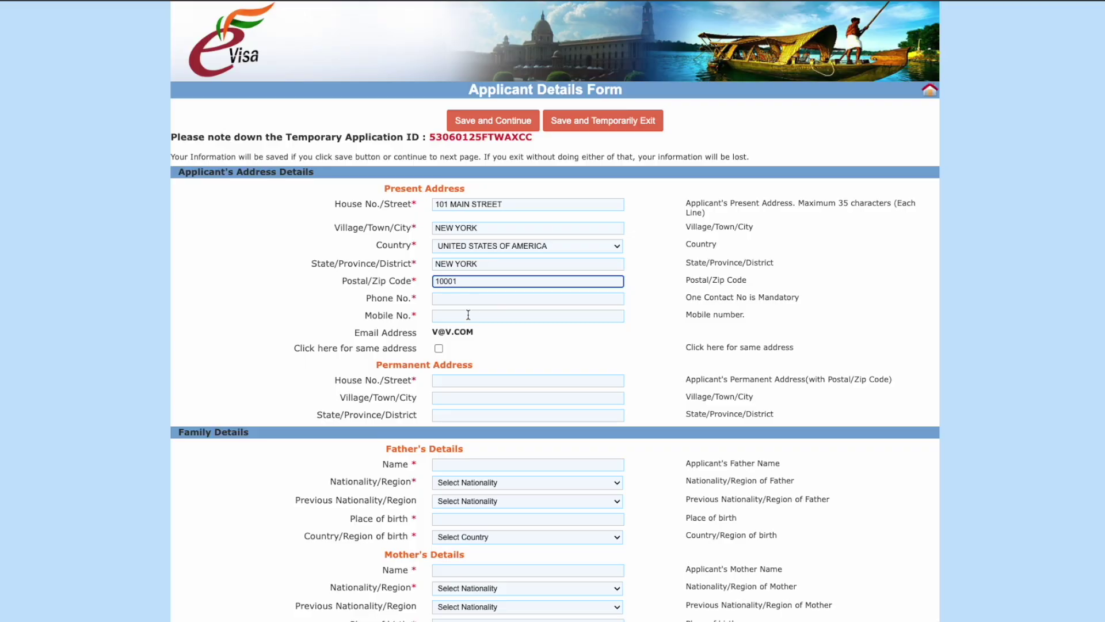
{"action": "left_click", "coordinate": [464, 298]}
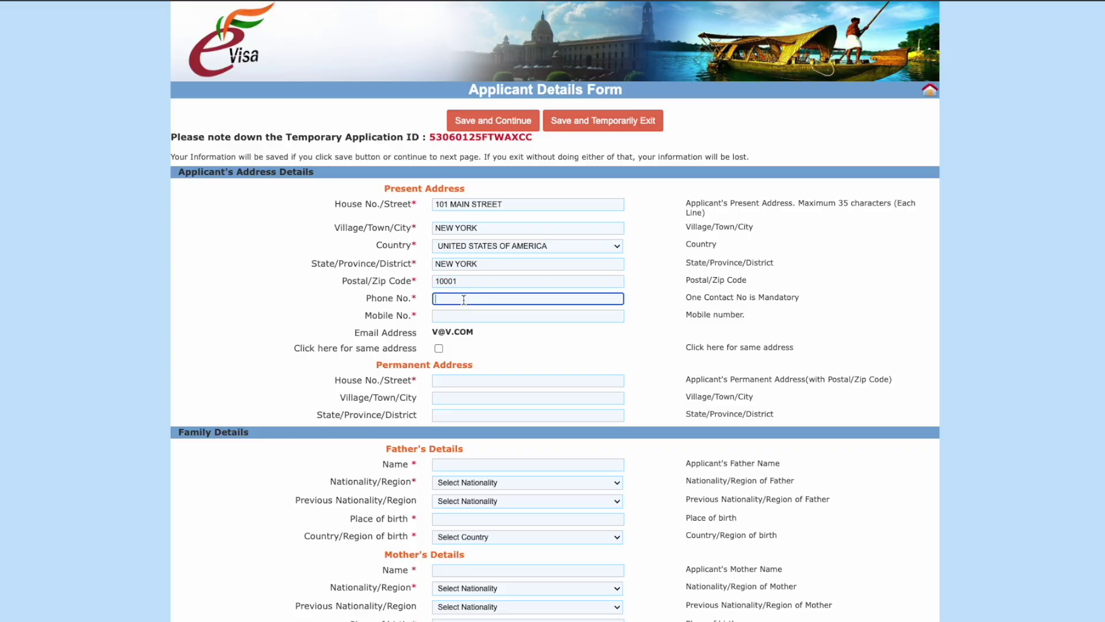
{"action": "type", "text": "1234567890"}
{"action": "left_click", "coordinate": [458, 314]}
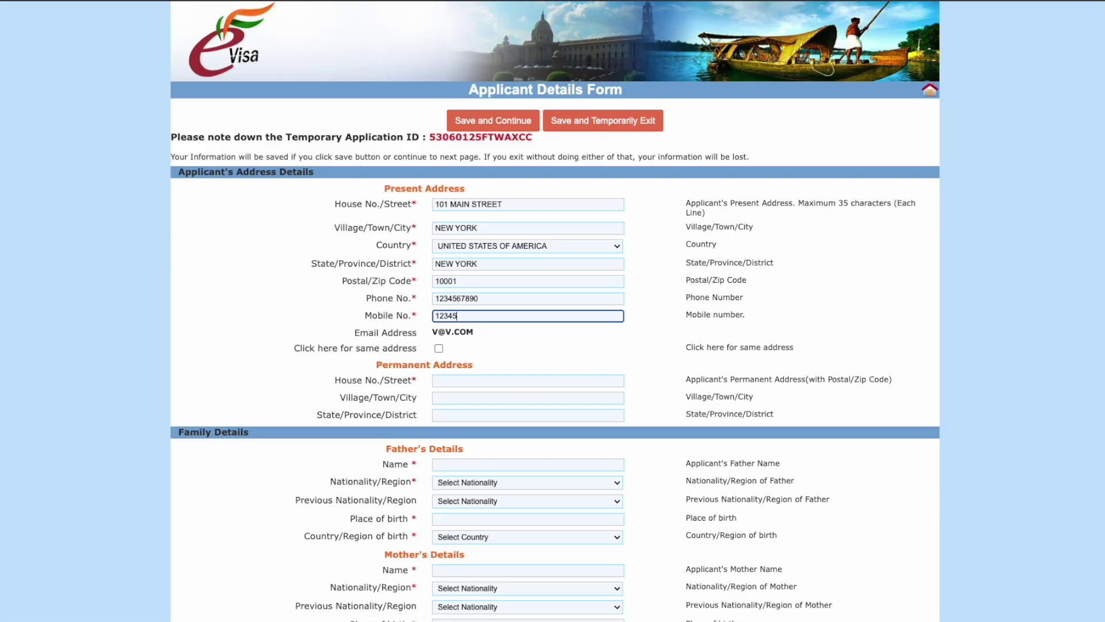
{"action": "left_click", "coordinate": [481, 337]}
Step: Copy the present address as the permanent address, with NEW YORK as the permanent state
{"action": "left_click", "coordinate": [438, 348]}
{"action": "scroll", "coordinate": [539, 369], "scroll_direction": "down", "scroll_amount": 1}
{"action": "left_click", "coordinate": [496, 347]}
{"action": "type", "text": "new york"}
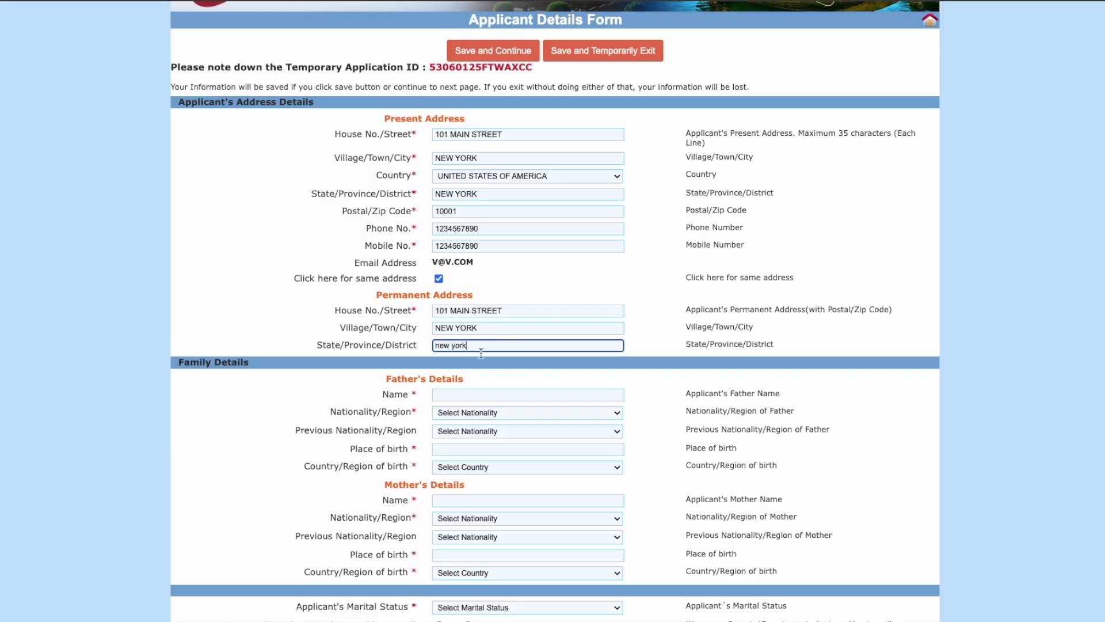
{"action": "left_click", "coordinate": [395, 341]}
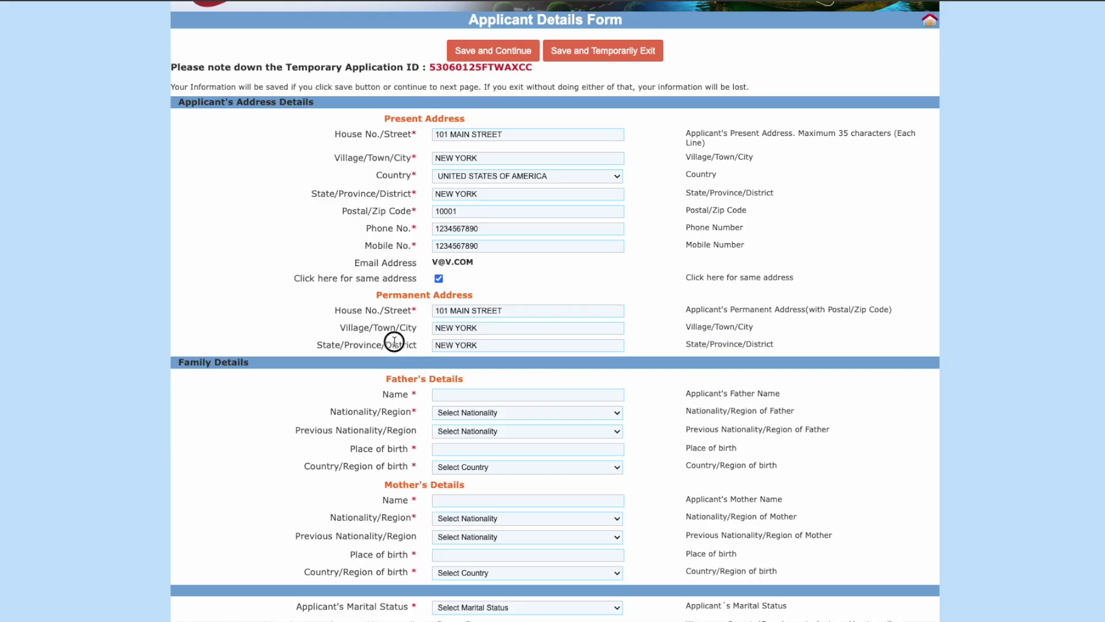
Step: Enter the father's name, UNITED STATES OF AMERICA nationality and country of birth, and NEW YORK birthplace
{"action": "scroll", "coordinate": [496, 344], "scroll_direction": "down", "scroll_amount": 1}
{"action": "scroll", "coordinate": [497, 346], "scroll_direction": "down", "scroll_amount": 1}
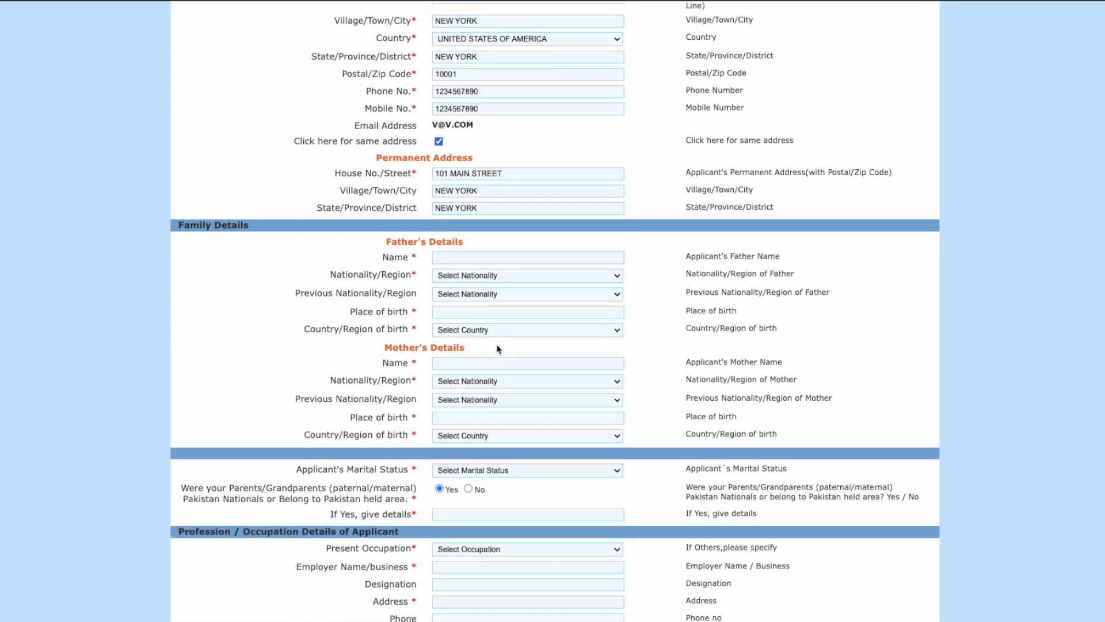
{"action": "double_click", "coordinate": [394, 243]}
{"action": "left_click", "coordinate": [453, 244]}
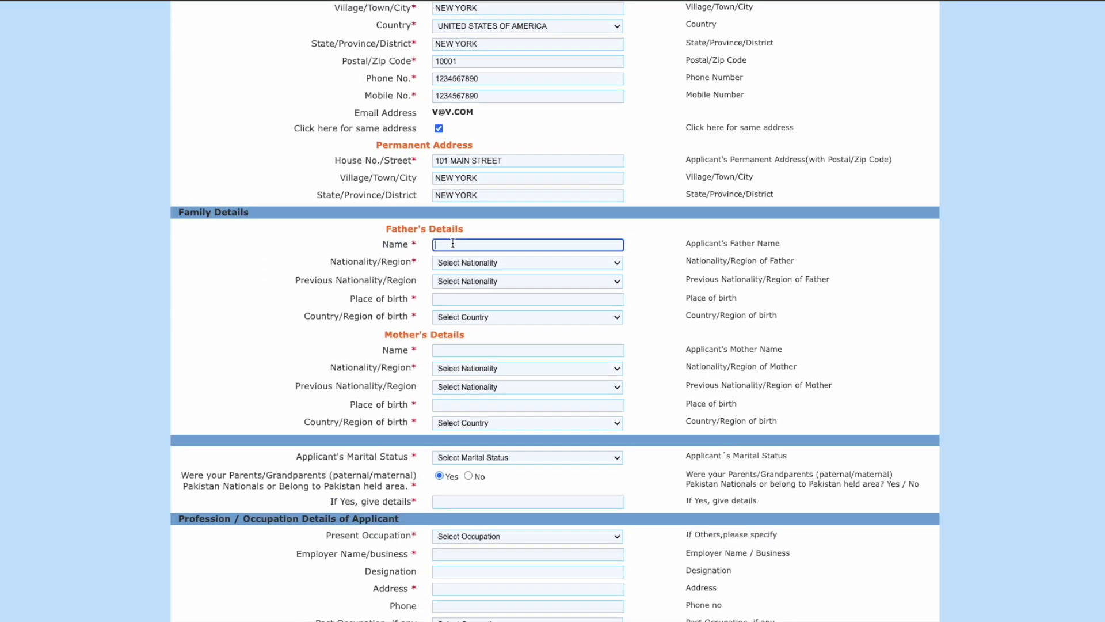
{"action": "type", "text": "victor senior"}
{"action": "left_click", "coordinate": [469, 263]}
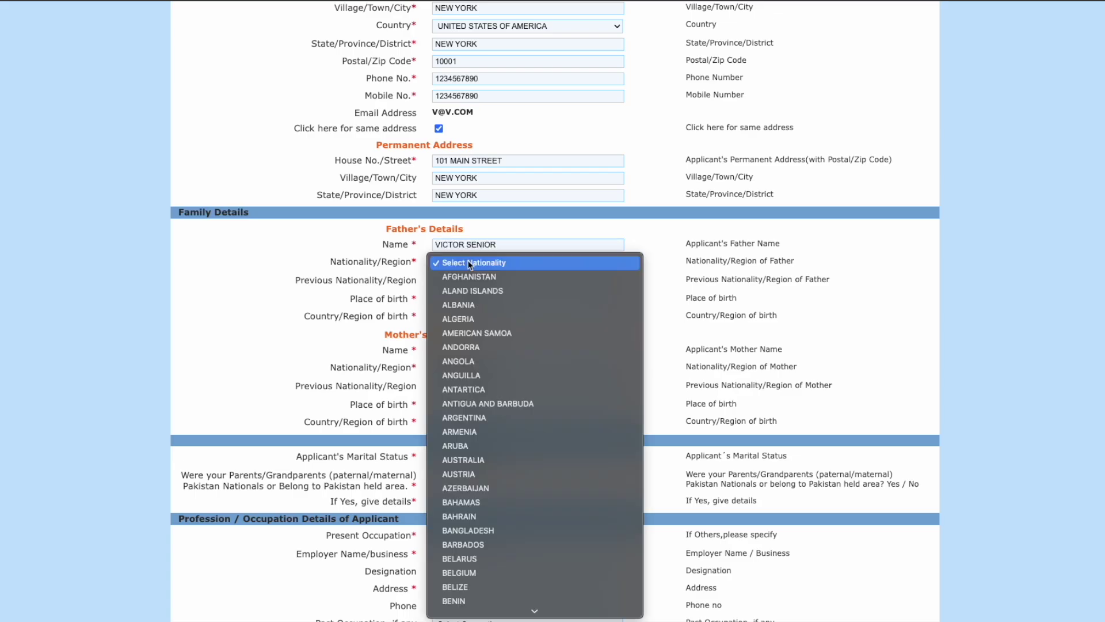
{"action": "type", "text": "un"}
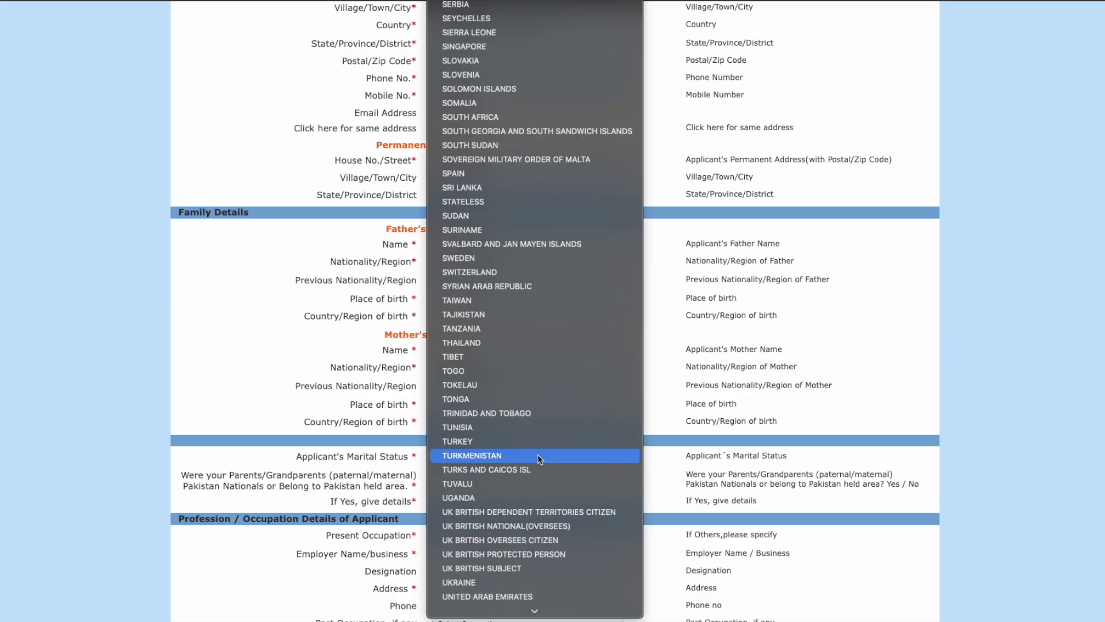
{"action": "scroll", "coordinate": [539, 462], "scroll_direction": "down", "scroll_amount": 4}
{"action": "left_click", "coordinate": [530, 554]}
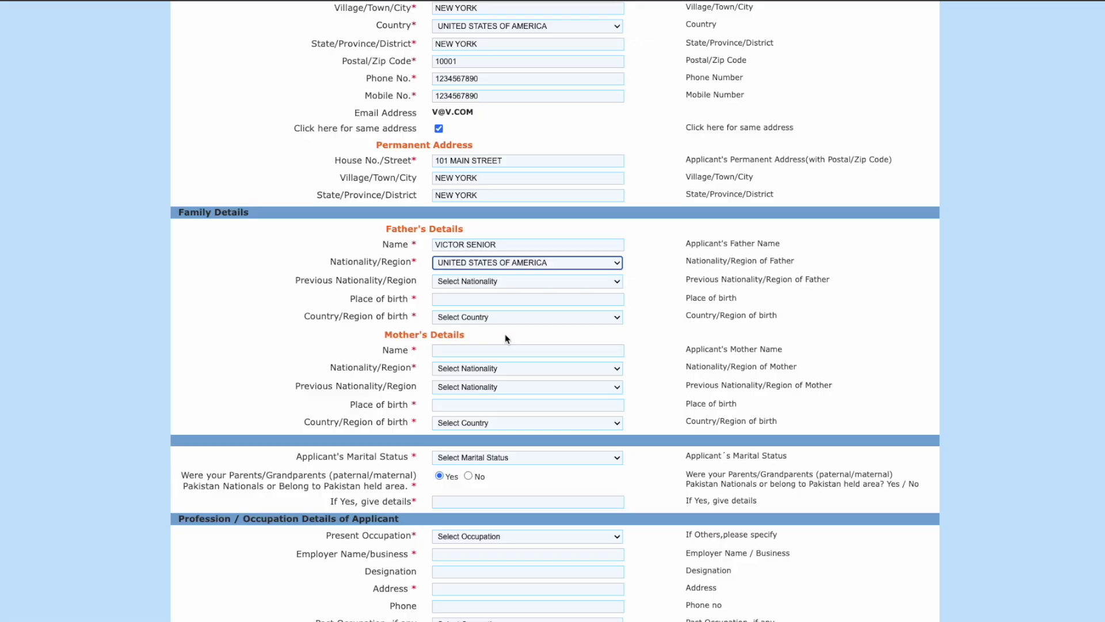
{"action": "left_click", "coordinate": [504, 281]}
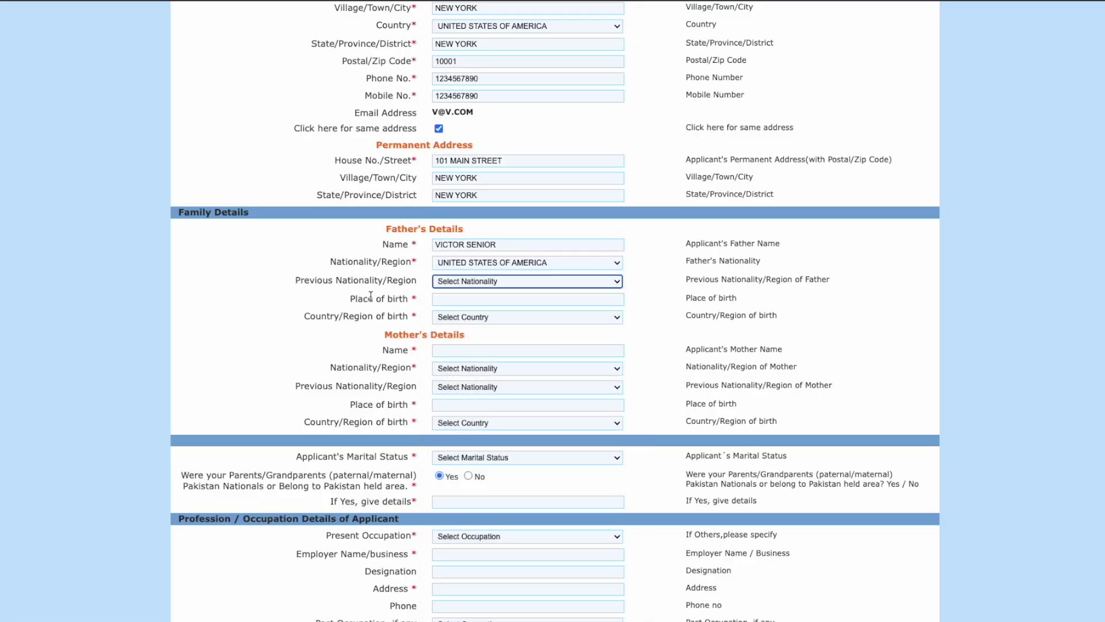
{"action": "left_click", "coordinate": [457, 299]}
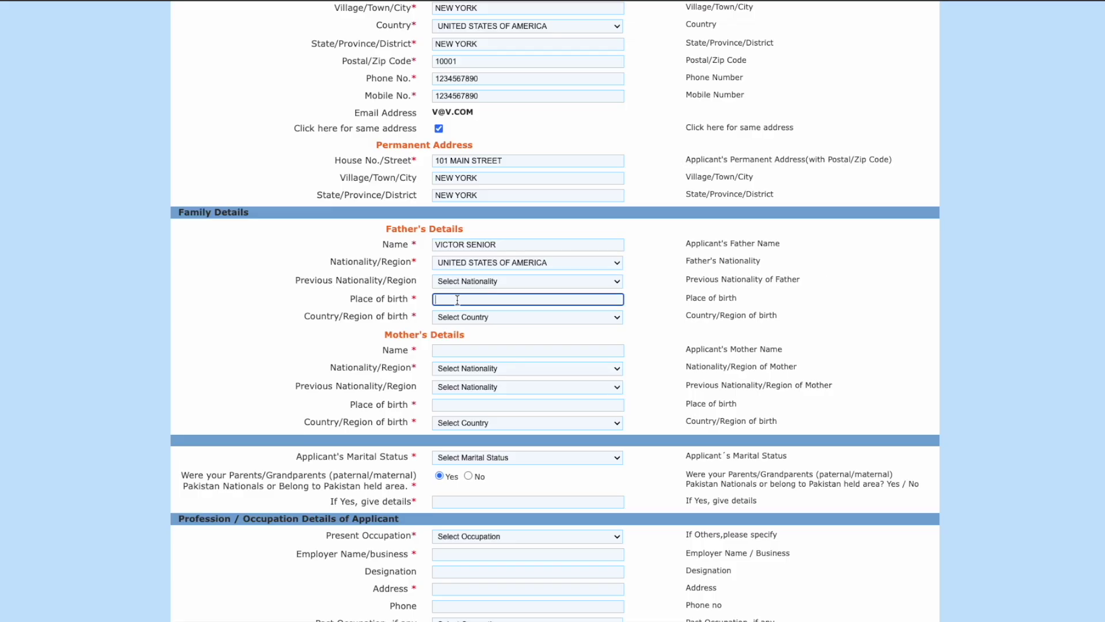
{"action": "type", "text": "new york"}
{"action": "left_click", "coordinate": [465, 318]}
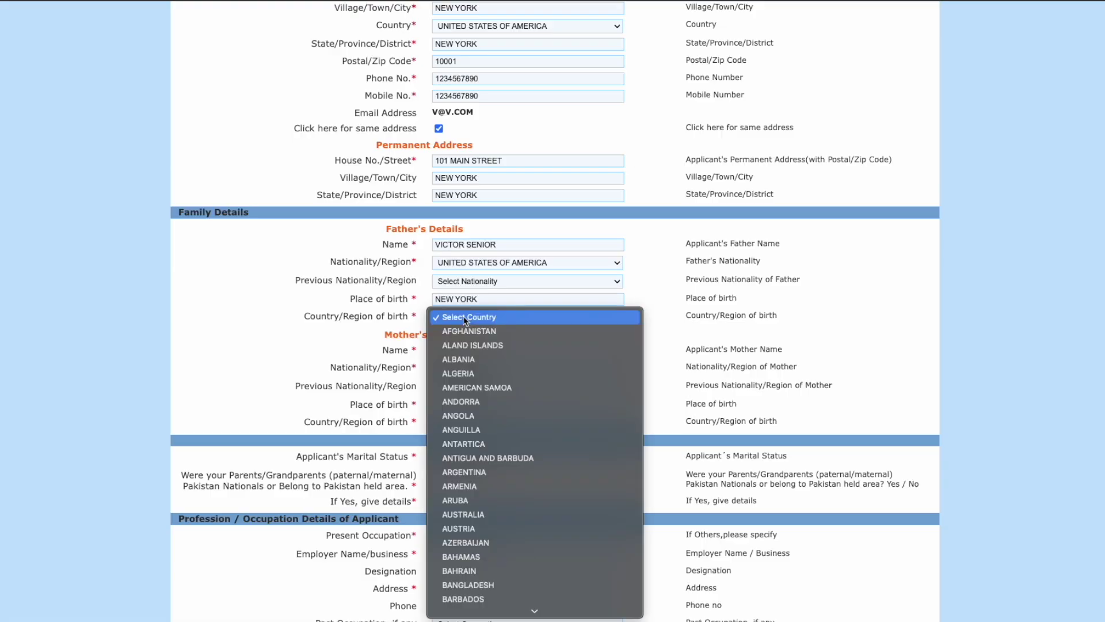
{"action": "type", "text": "uni"}
{"action": "scroll", "coordinate": [522, 465], "scroll_direction": "down", "scroll_amount": 3}
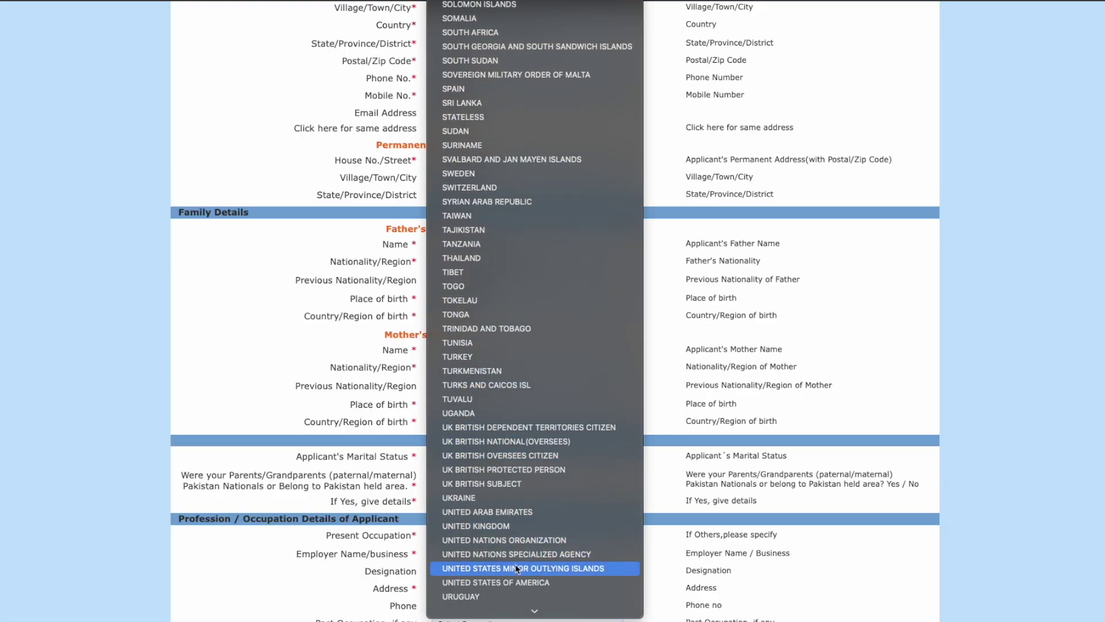
{"action": "left_click", "coordinate": [516, 582]}
Step: Enter the mother's name, UNITED STATES OF AMERICA nationality and country of birth, and NEW YORK birthplace
{"action": "left_click", "coordinate": [491, 348]}
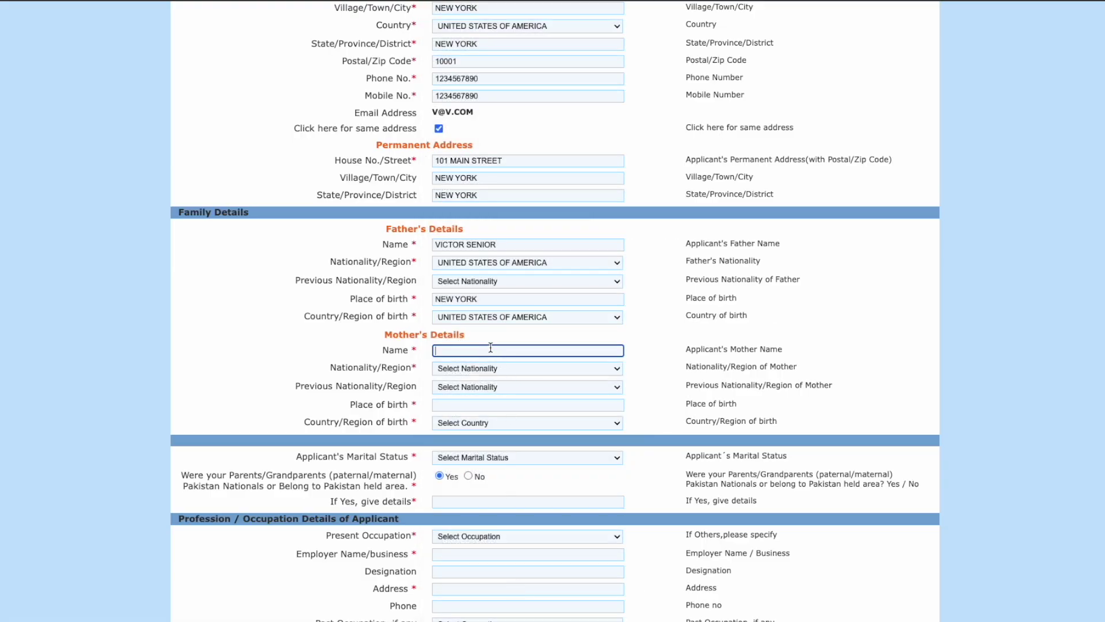
{"action": "type", "text": "victoria"}
{"action": "left_click", "coordinate": [506, 371]}
{"action": "type", "text": "uni"}
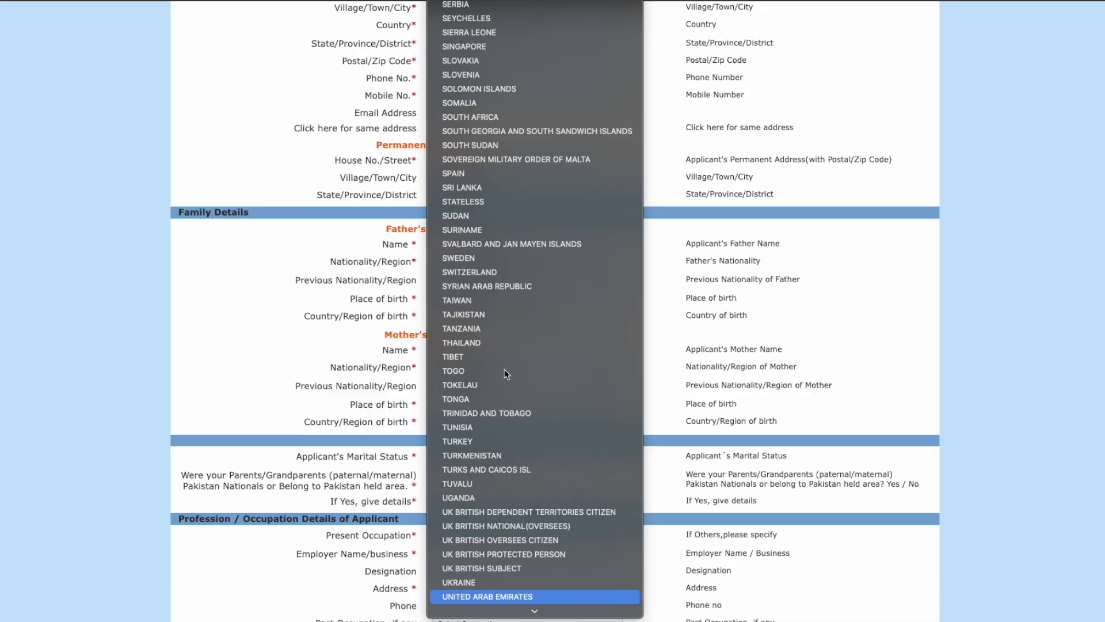
{"action": "scroll", "coordinate": [505, 397], "scroll_direction": "down", "scroll_amount": 3}
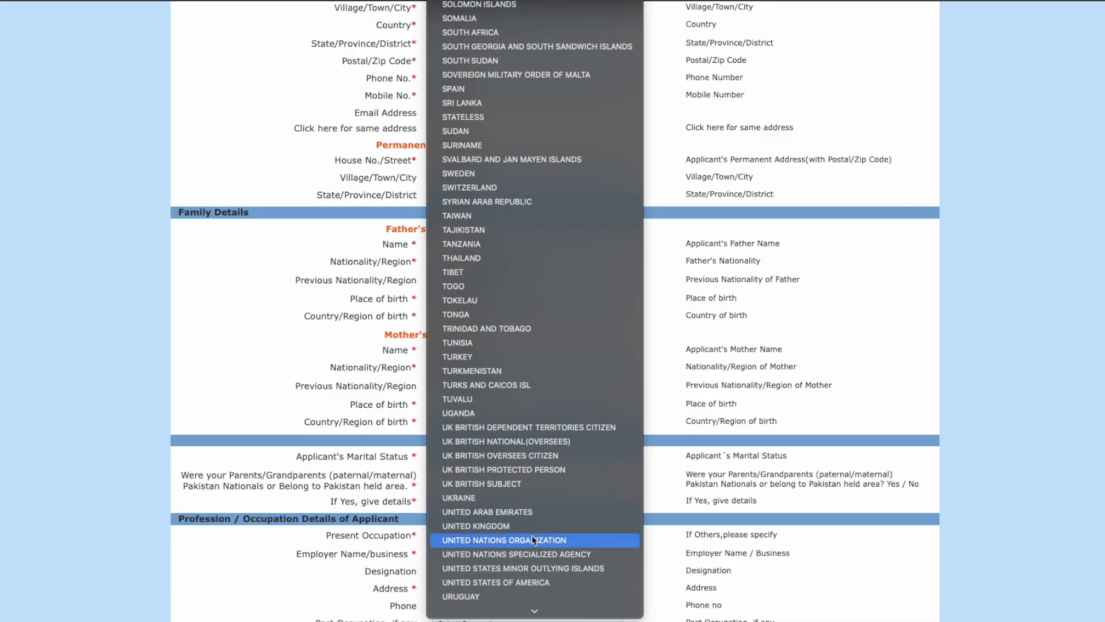
{"action": "left_click", "coordinate": [540, 592]}
{"action": "left_click", "coordinate": [488, 387]}
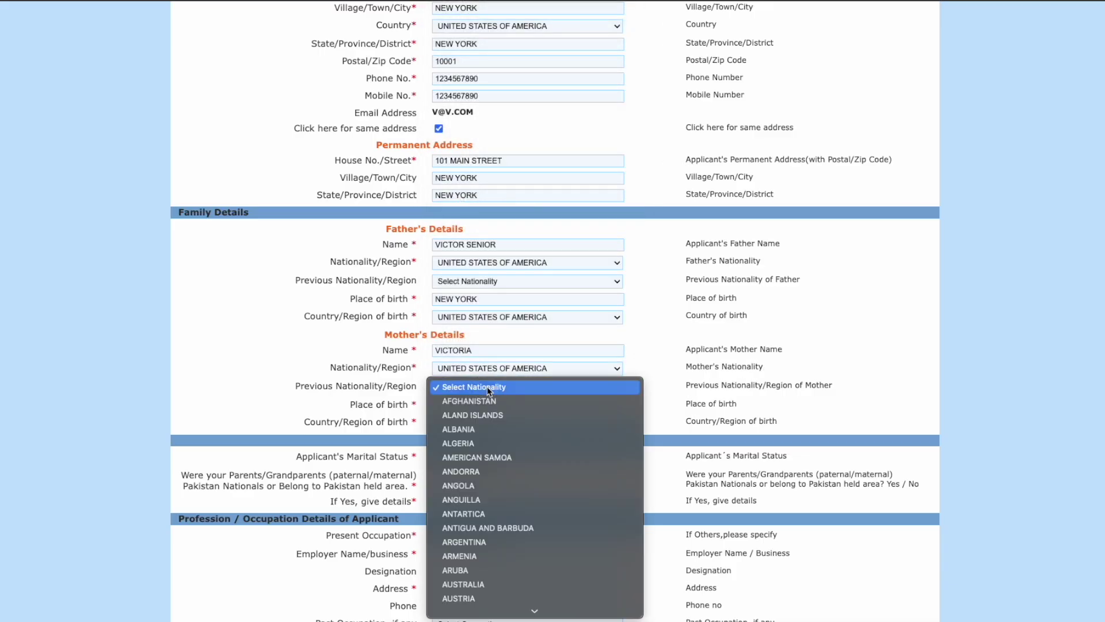
{"action": "type", "text": "vi"}
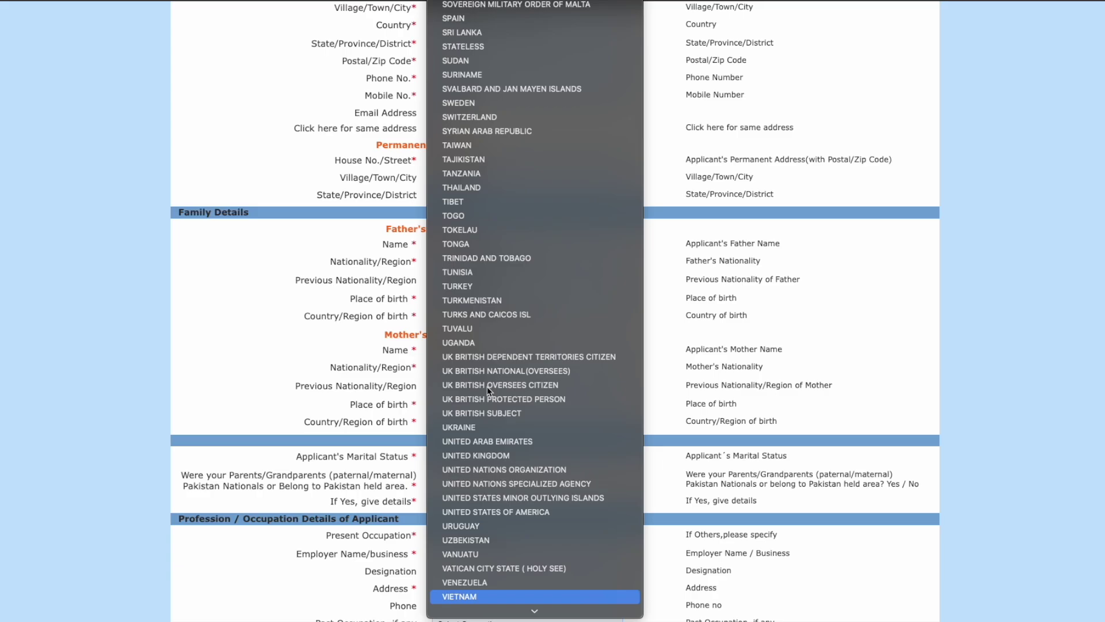
{"action": "left_click", "coordinate": [381, 390]}
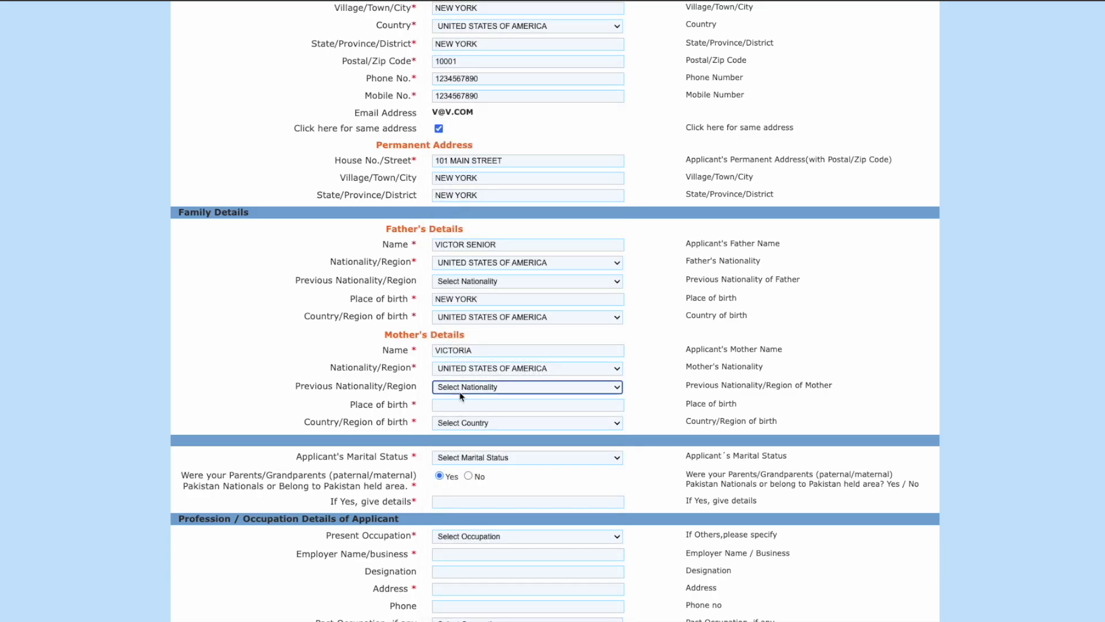
{"action": "left_click", "coordinate": [466, 403]}
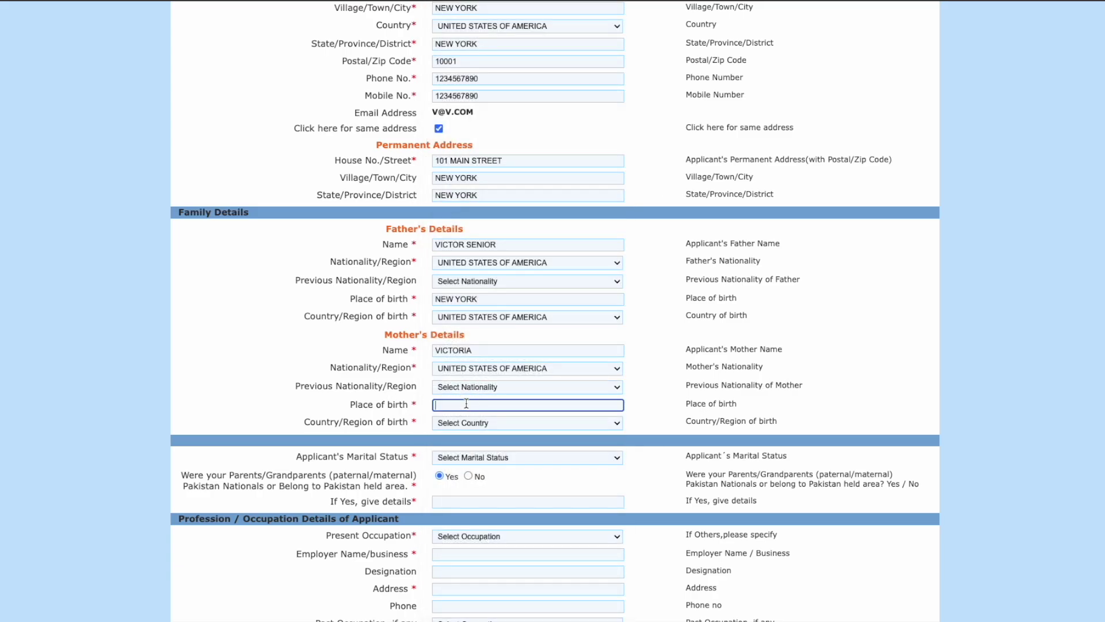
{"action": "type", "text": "new york"}
{"action": "left_click", "coordinate": [468, 422]}
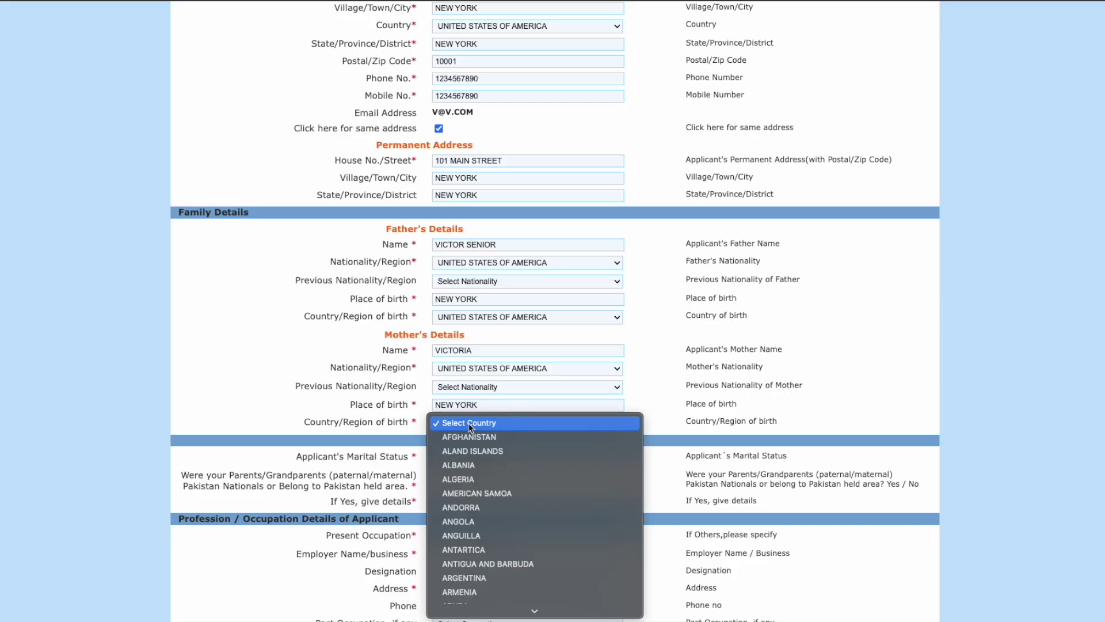
{"action": "type", "text": "uni"}
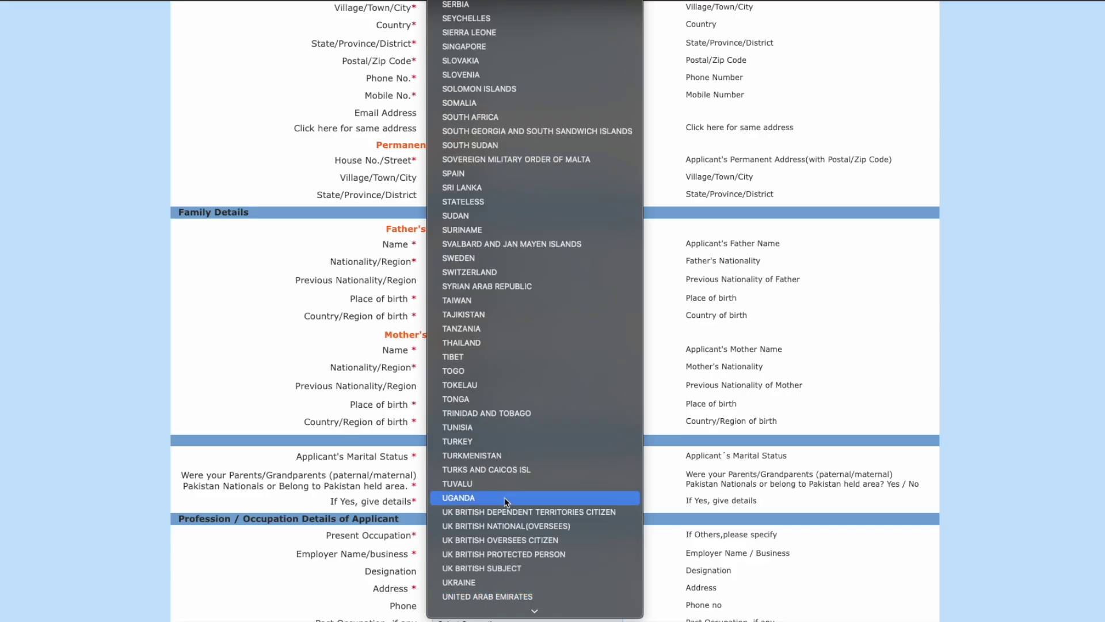
{"action": "scroll", "coordinate": [501, 567], "scroll_direction": "down", "scroll_amount": 3}
{"action": "left_click", "coordinate": [510, 568]}
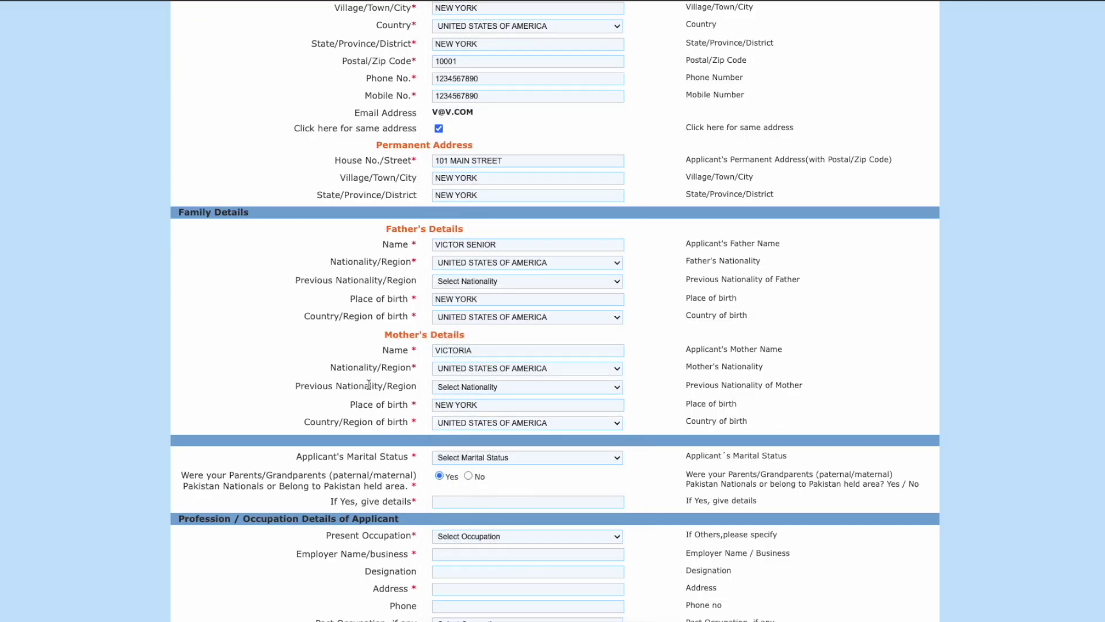
{"action": "scroll", "coordinate": [377, 397], "scroll_direction": "down", "scroll_amount": 2}
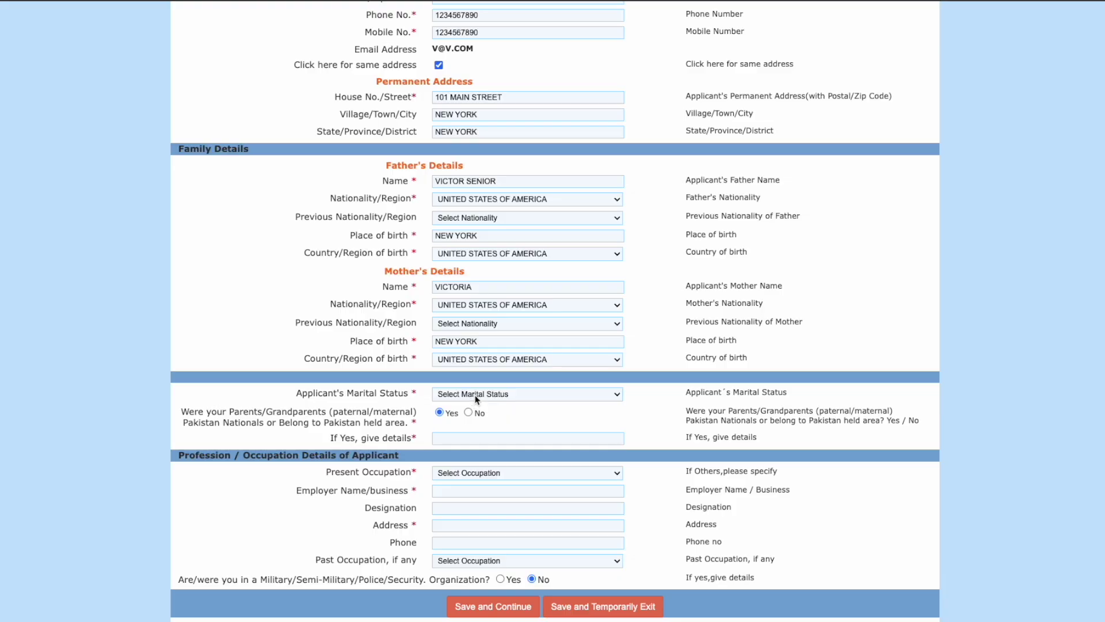
Step: Mark the applicant MARRIED and enter the spouse's name with United States current and previous nationality
{"action": "left_click", "coordinate": [469, 394]}
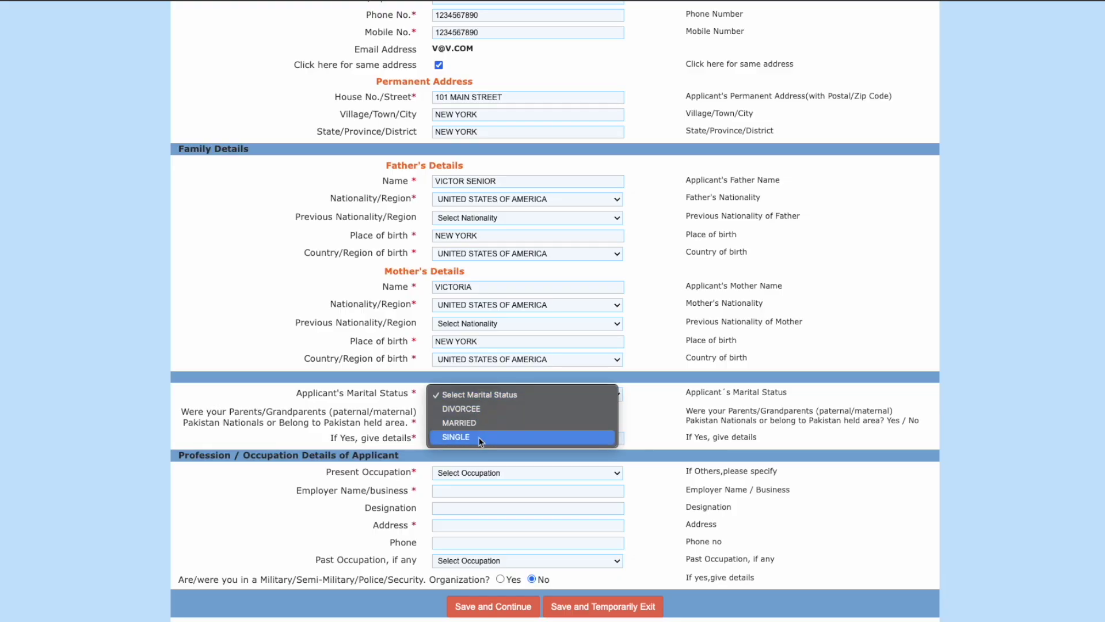
{"action": "left_click", "coordinate": [483, 423]}
{"action": "left_click", "coordinate": [451, 427]}
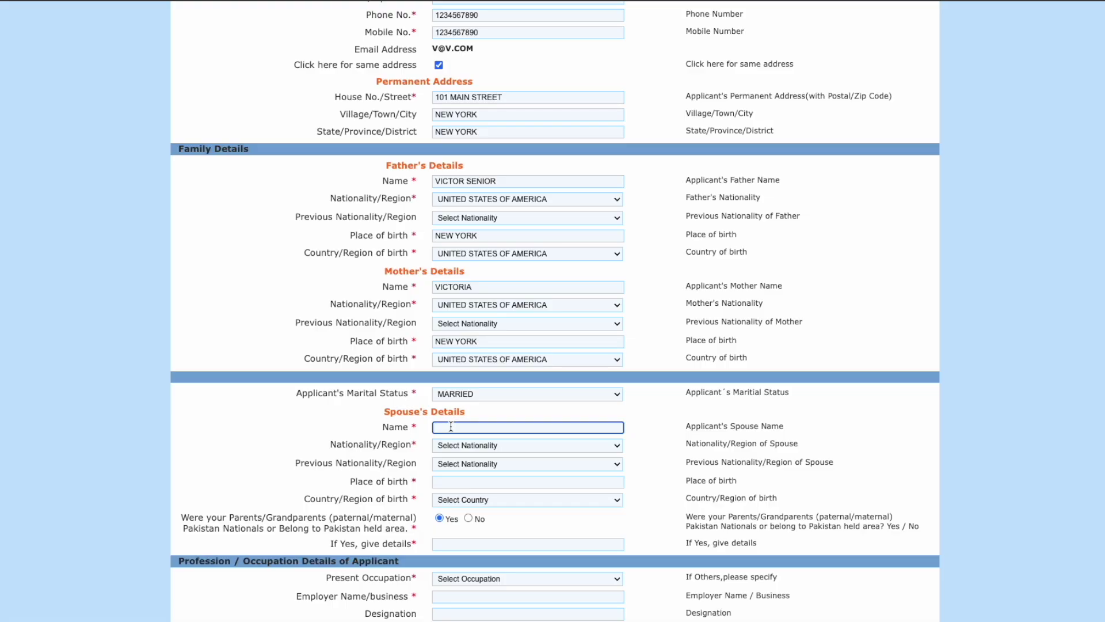
{"action": "type", "text": "mary"}
{"action": "left_click", "coordinate": [476, 447]}
{"action": "scroll", "coordinate": [499, 530], "scroll_direction": "down", "scroll_amount": 10}
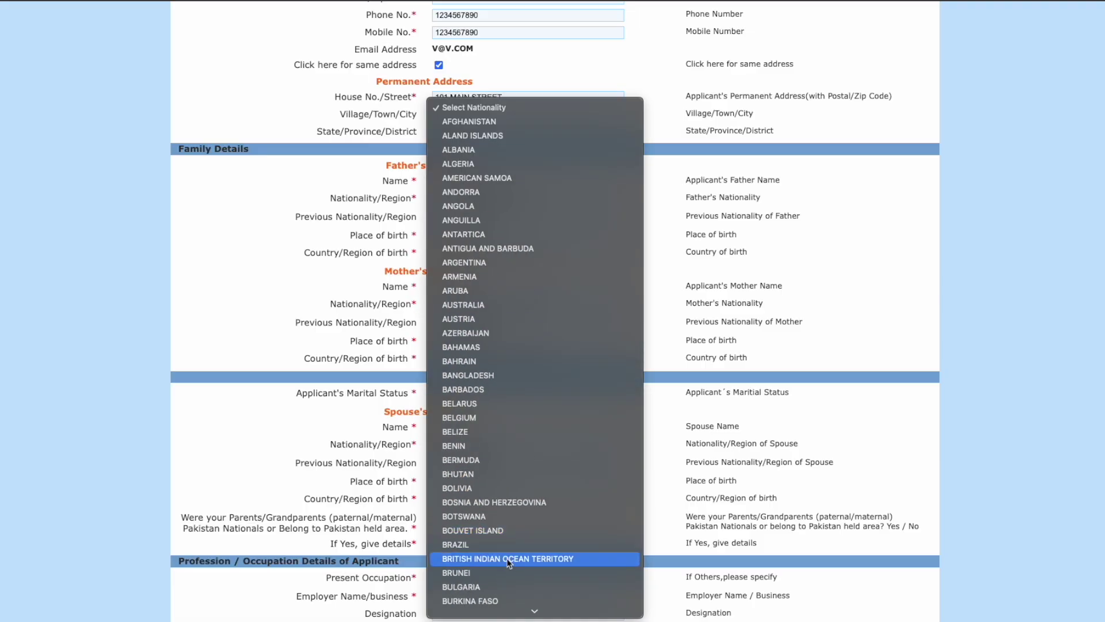
{"action": "scroll", "coordinate": [509, 572], "scroll_direction": "down", "scroll_amount": 8}
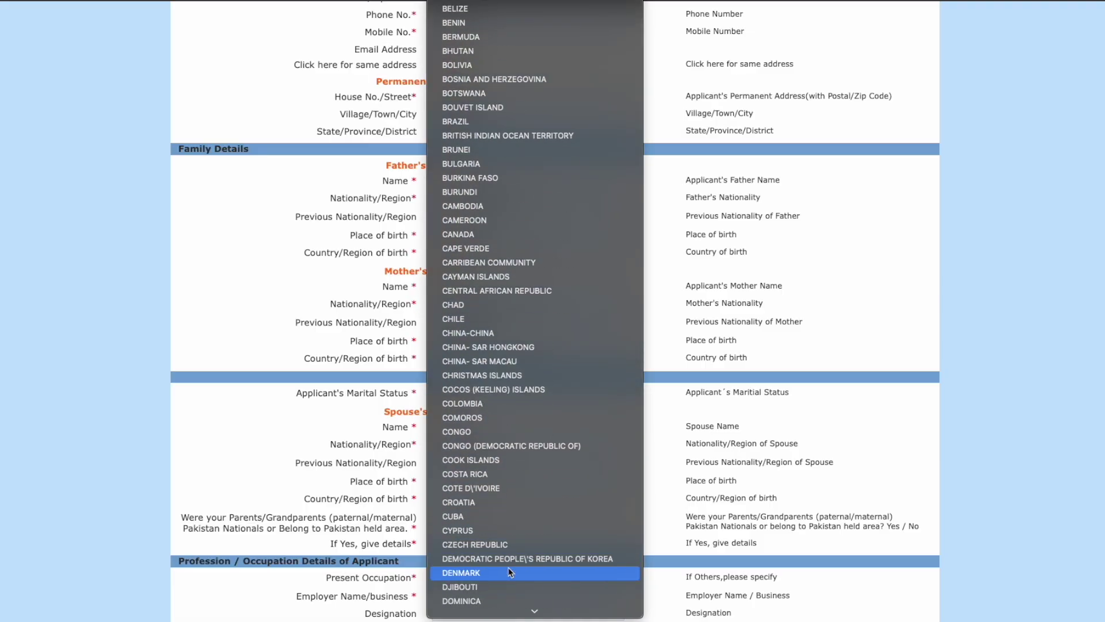
{"action": "scroll", "coordinate": [515, 554], "scroll_direction": "down", "scroll_amount": 2}
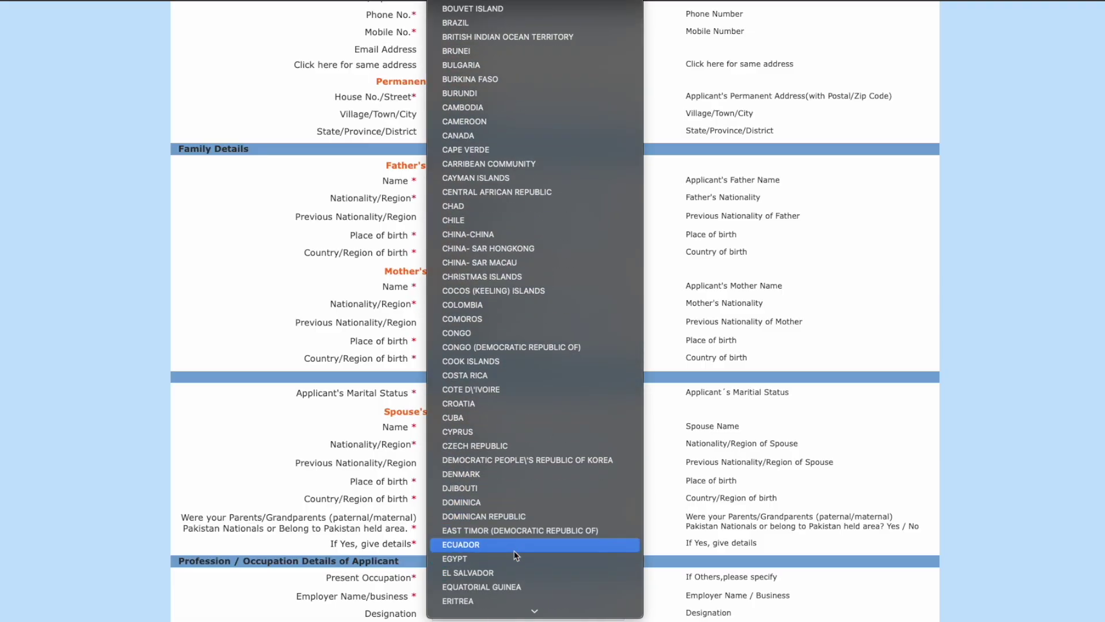
{"action": "type", "text": "un"}
{"action": "scroll", "coordinate": [516, 555], "scroll_direction": "down", "scroll_amount": 4}
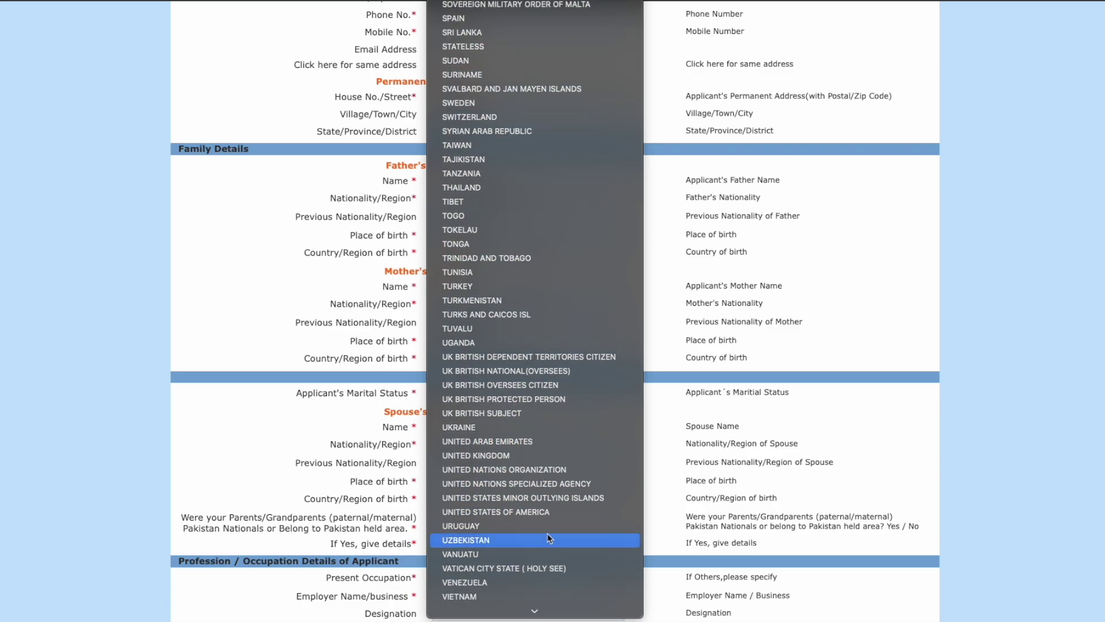
{"action": "left_click", "coordinate": [553, 582]}
{"action": "left_click", "coordinate": [505, 464]}
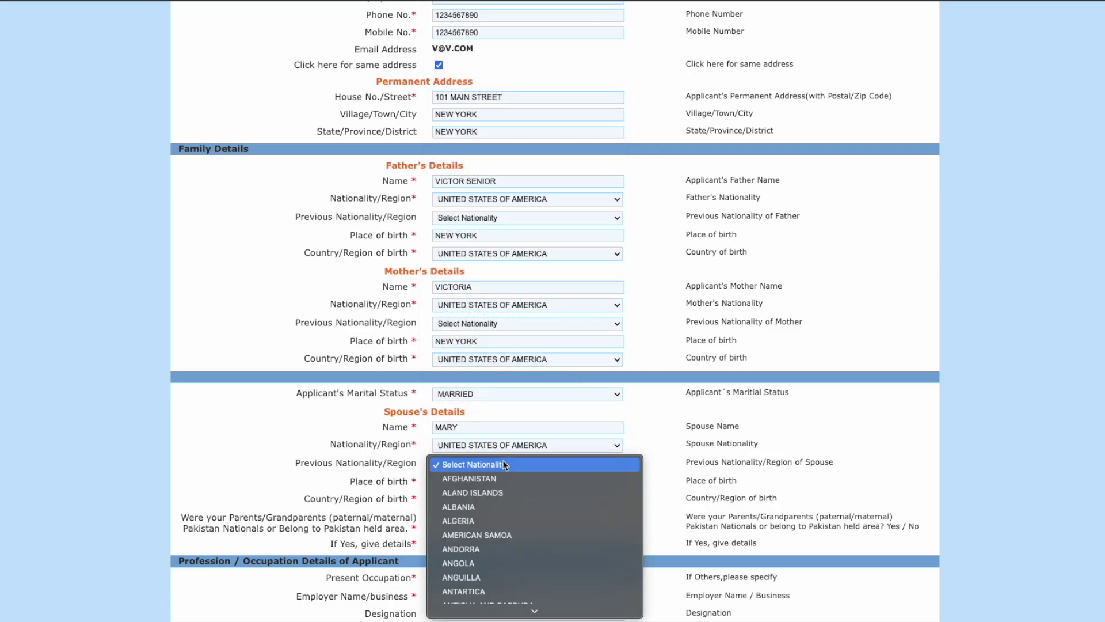
{"action": "type", "text": "un"}
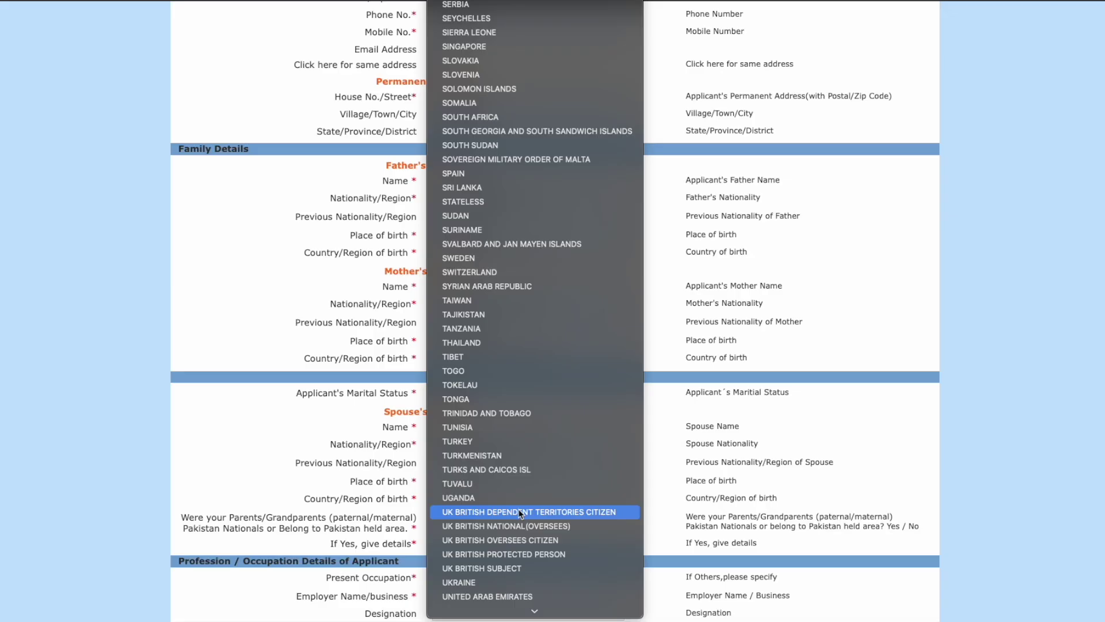
{"action": "scroll", "coordinate": [519, 556], "scroll_direction": "down", "scroll_amount": 2}
{"action": "left_click", "coordinate": [516, 595]}
Step: Give the spouse's birthplace as NEW HAMPSHIRE with United States as country of birth
{"action": "scroll", "coordinate": [491, 446], "scroll_direction": "down", "scroll_amount": 1}
{"action": "left_click", "coordinate": [478, 415]}
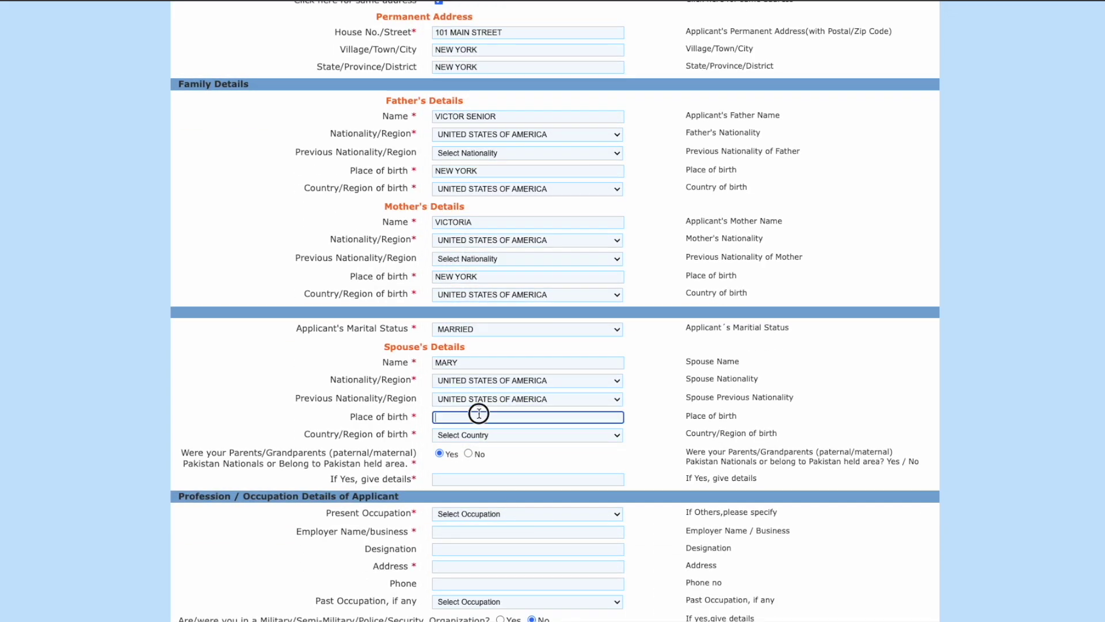
{"action": "type", "text": "new hampshire"}
{"action": "left_click", "coordinate": [487, 435]}
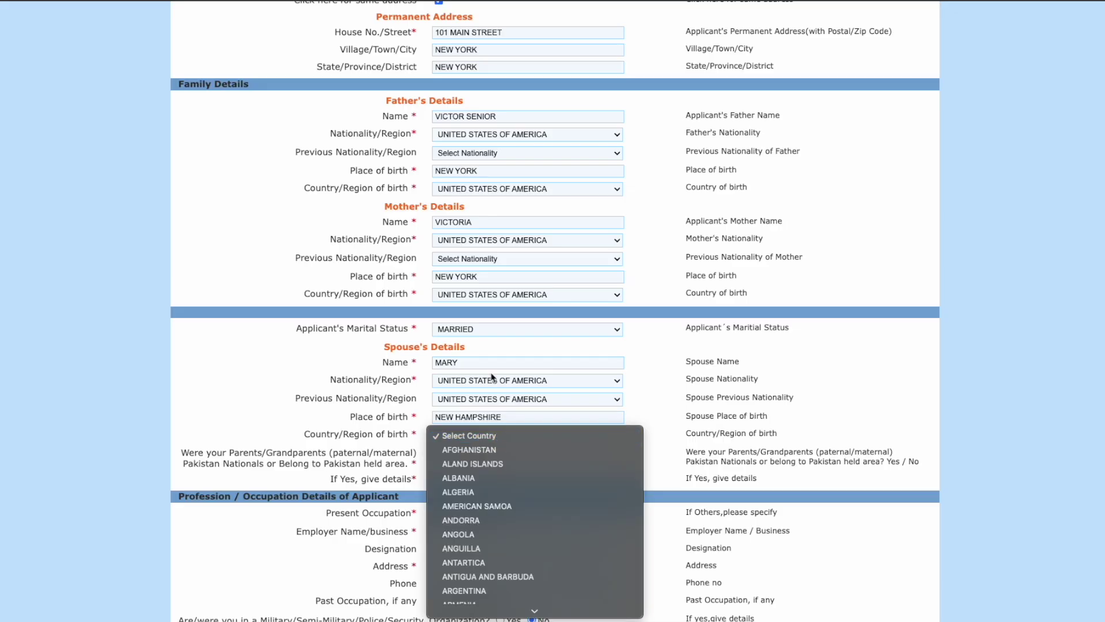
{"action": "type", "text": "un"}
{"action": "scroll", "coordinate": [528, 413], "scroll_direction": "down", "scroll_amount": 3}
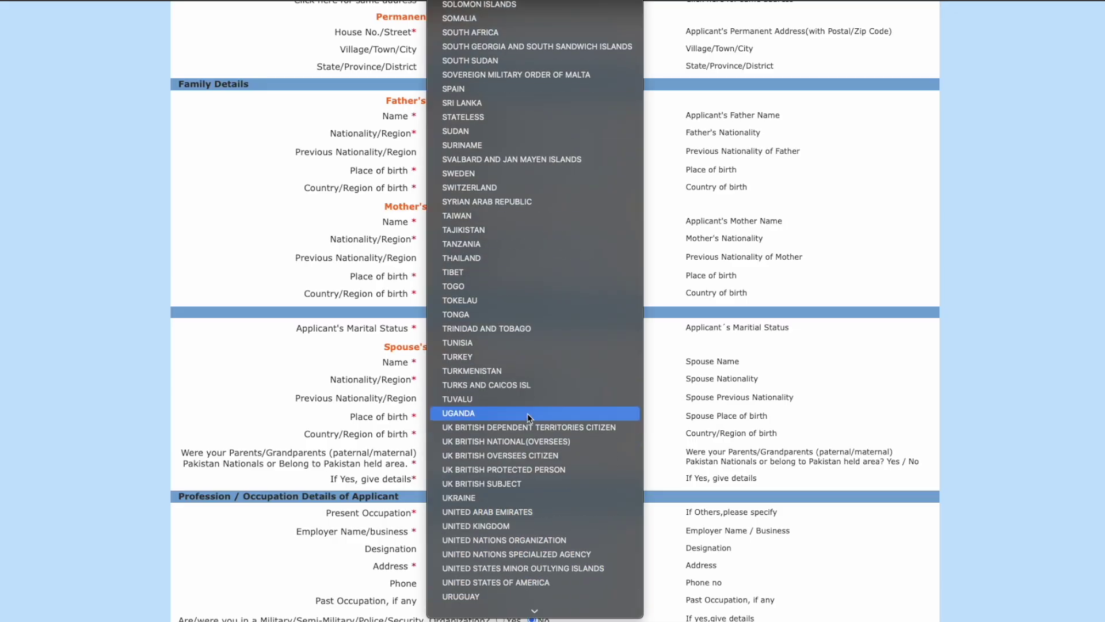
{"action": "scroll", "coordinate": [528, 575], "scroll_direction": "down", "scroll_amount": 2}
{"action": "left_click", "coordinate": [529, 526]}
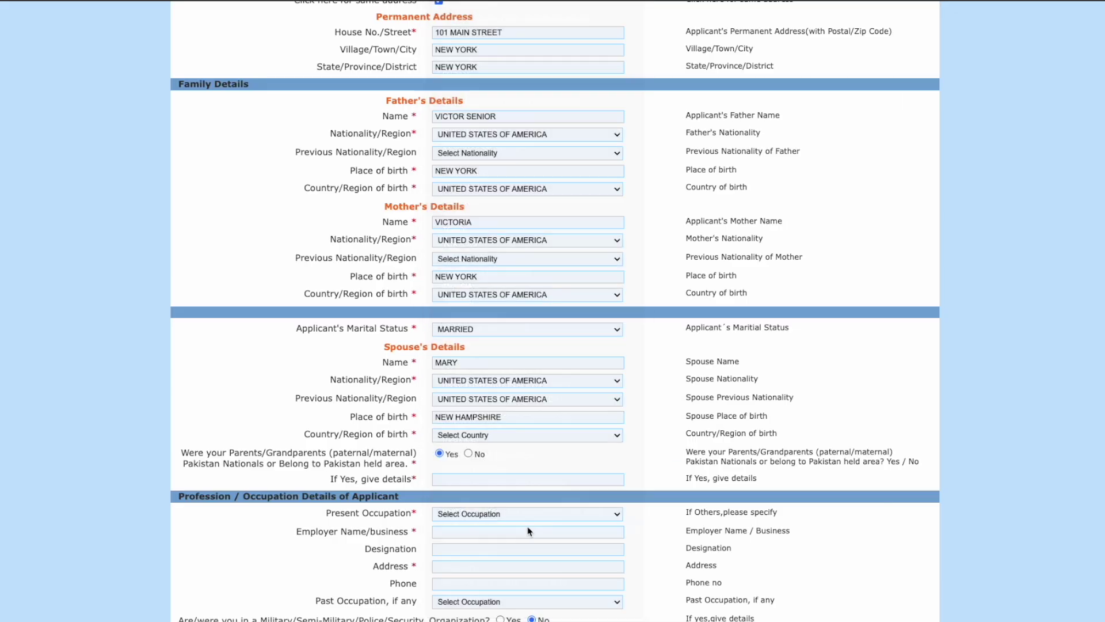
Step: Answer No to the Pakistan ancestry question
{"action": "left_click_drag", "start_coordinate": [180, 453], "coordinate": [413, 462]}
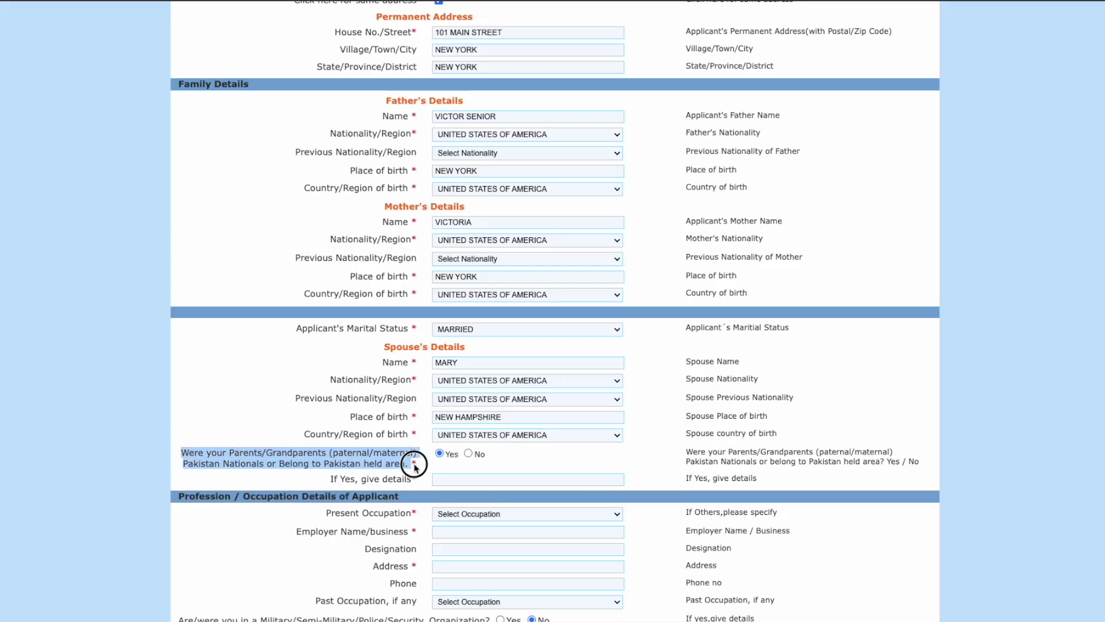
{"action": "left_click", "coordinate": [469, 454]}
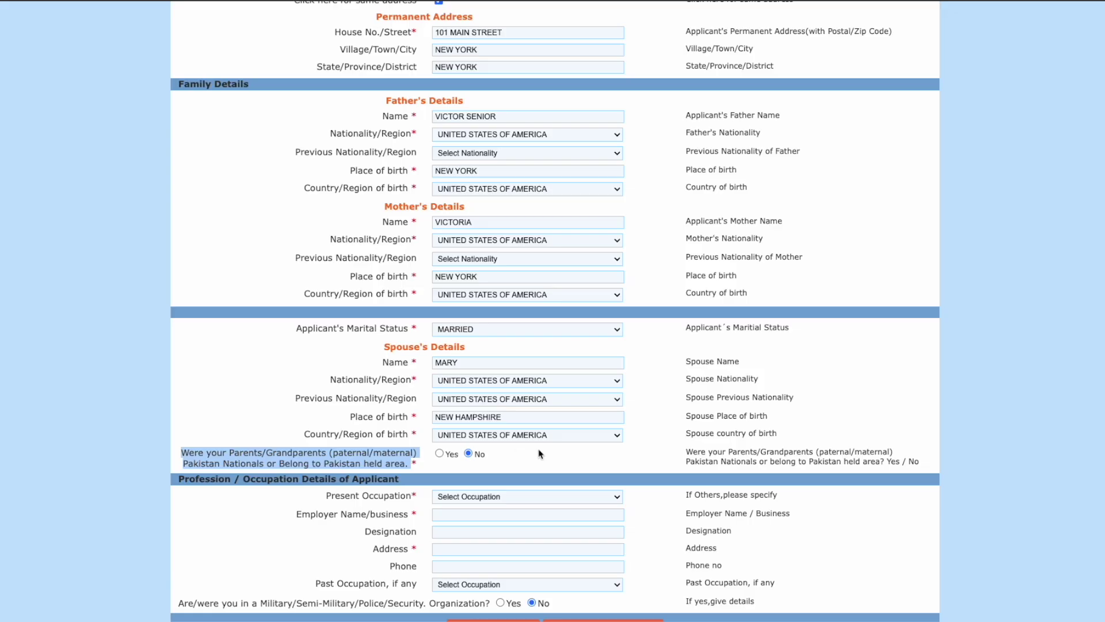
{"action": "scroll", "coordinate": [582, 450], "scroll_direction": "down", "scroll_amount": 1}
{"action": "left_click", "coordinate": [584, 434]}
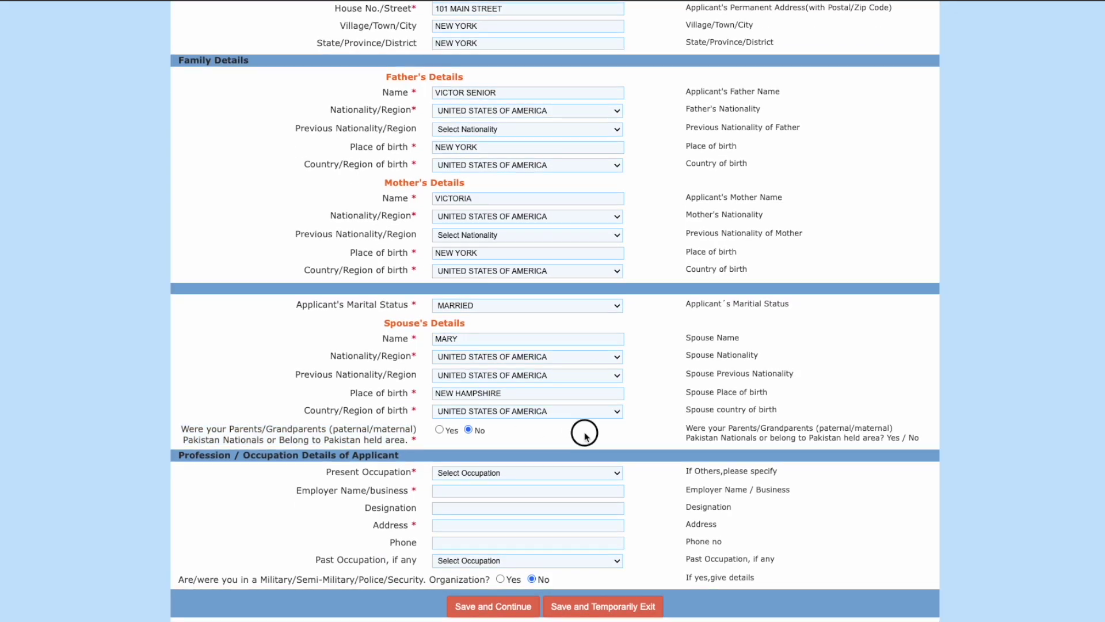
Step: Set present occupation to PRIVATE SERVICE with employer COMPANY 1 and designation MANAGER
{"action": "left_click", "coordinate": [479, 476]}
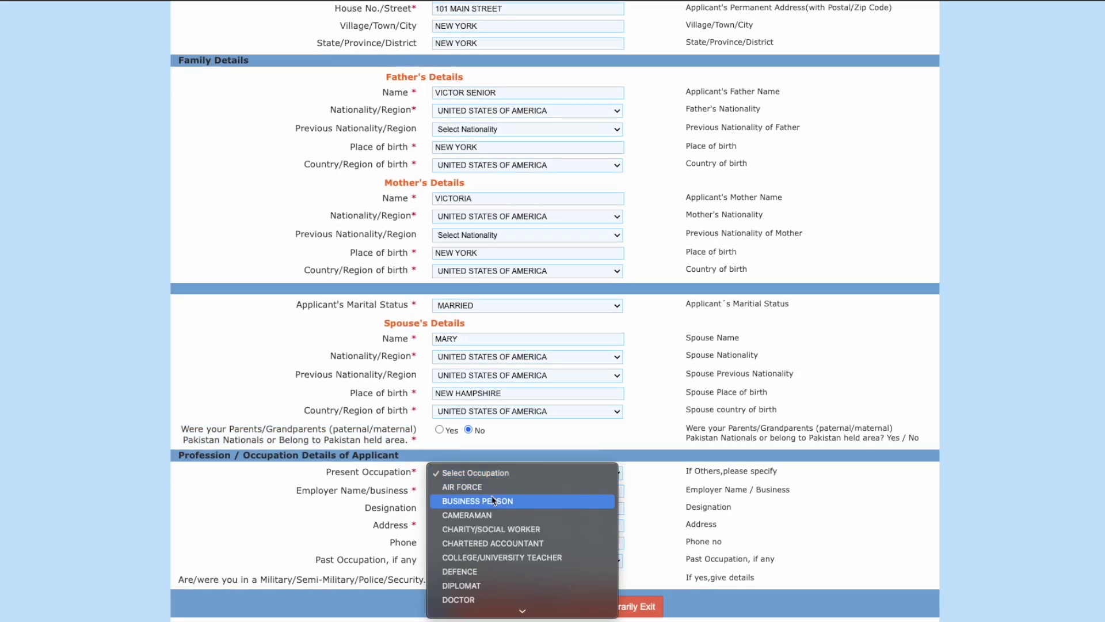
{"action": "scroll", "coordinate": [493, 499], "scroll_direction": "down", "scroll_amount": 5}
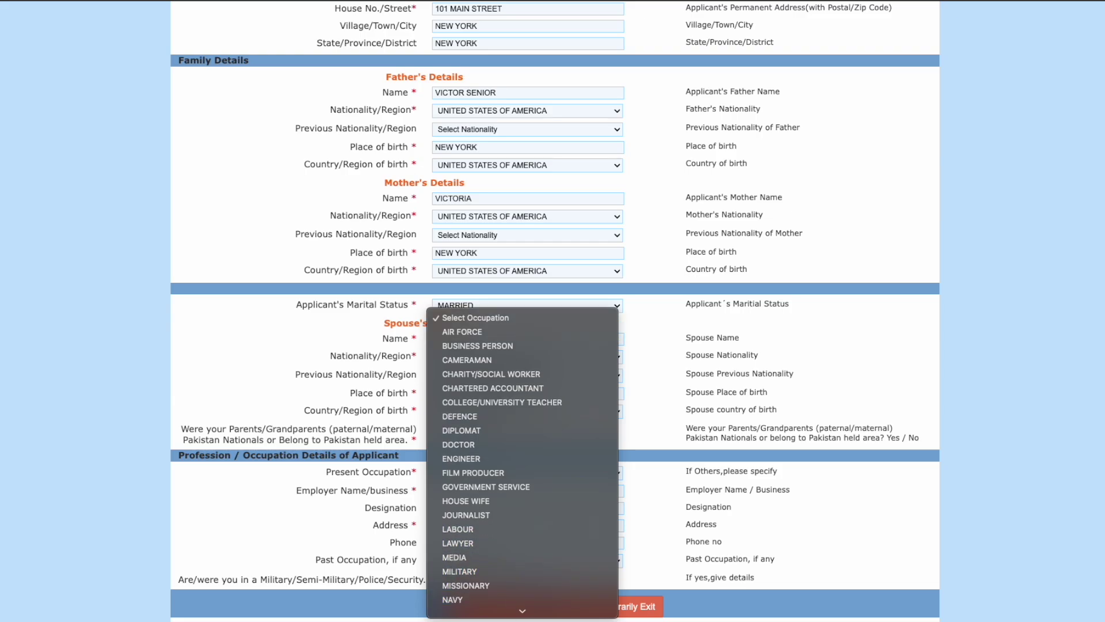
{"action": "scroll", "coordinate": [517, 579], "scroll_direction": "down", "scroll_amount": 5}
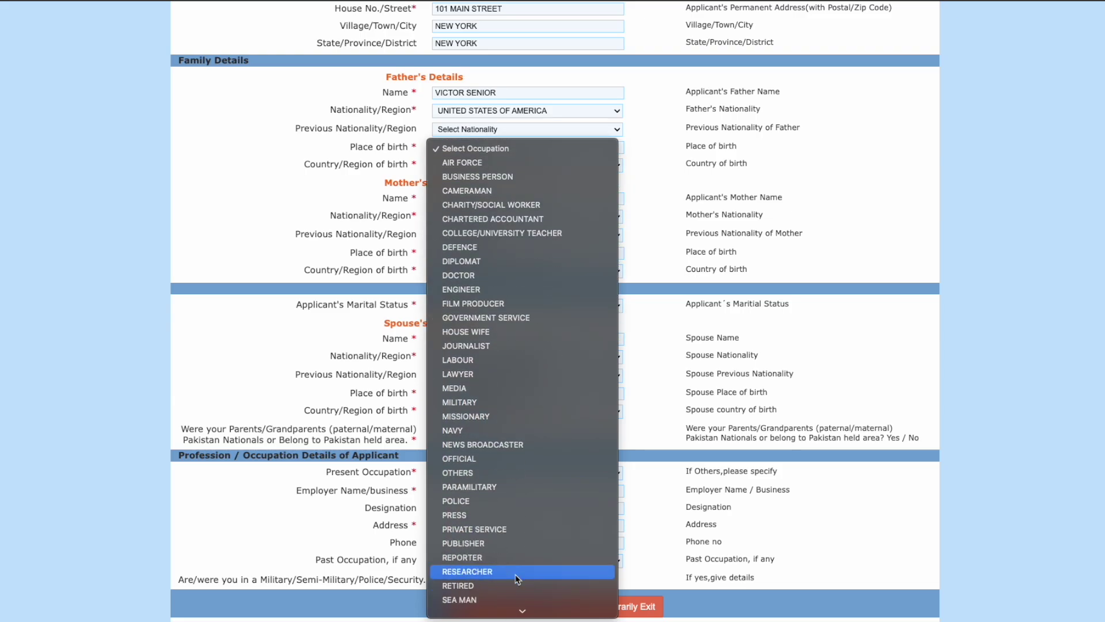
{"action": "scroll", "coordinate": [517, 579], "scroll_direction": "down", "scroll_amount": 5}
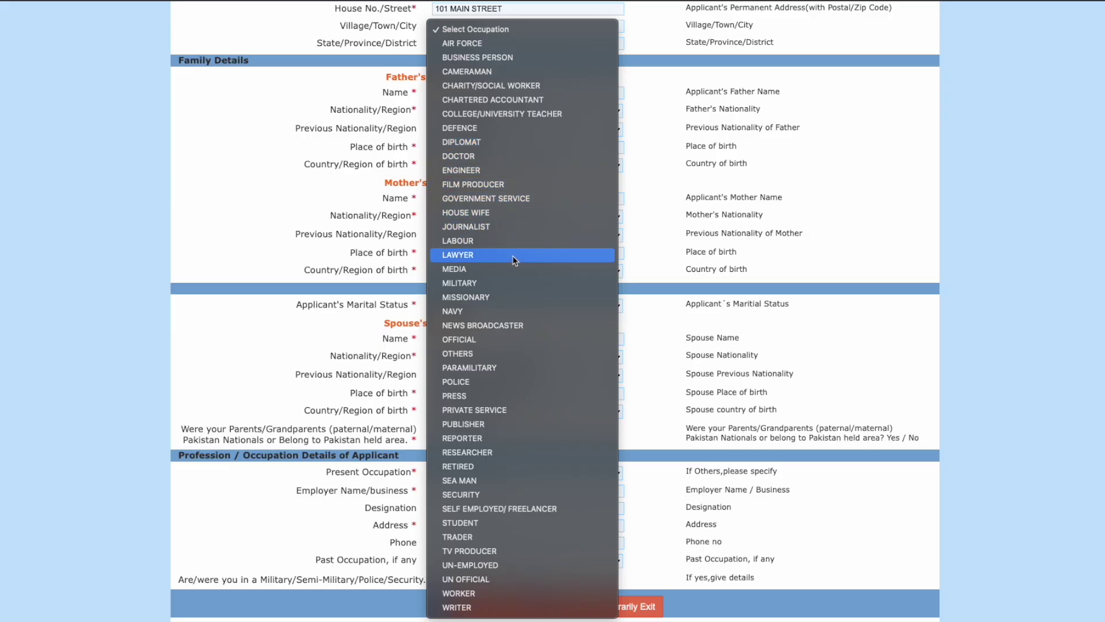
{"action": "left_click", "coordinate": [506, 414]}
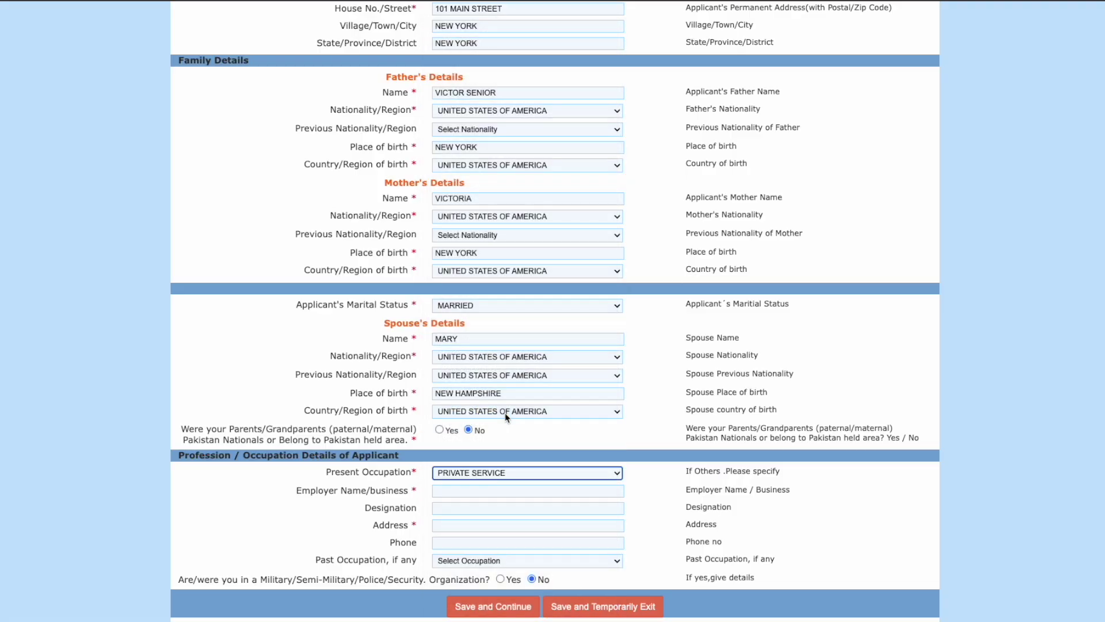
{"action": "left_click", "coordinate": [504, 491]}
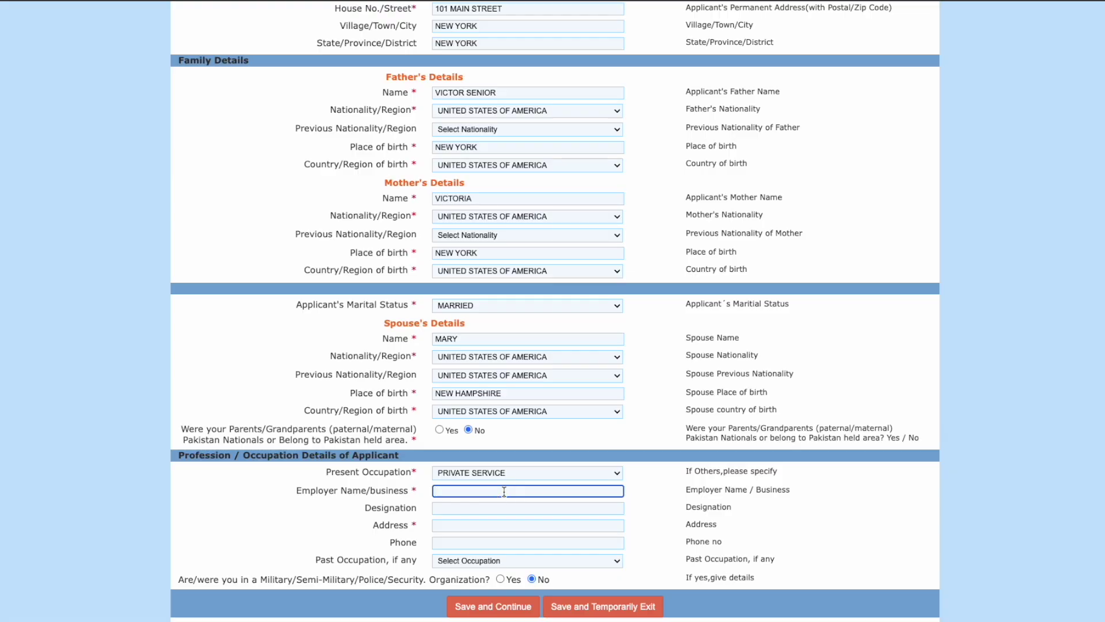
{"action": "type", "text": "company 1"}
{"action": "left_click", "coordinate": [507, 510]}
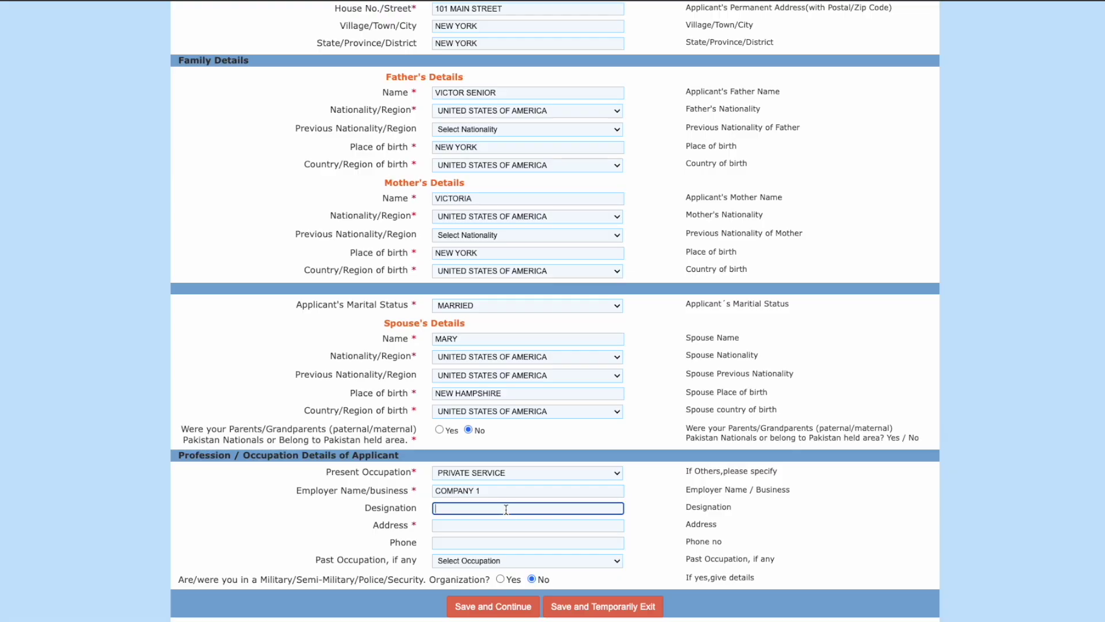
{"action": "type", "text": "manager"}
Step: Enter the employer's address and work phone number
{"action": "left_click", "coordinate": [493, 526]}
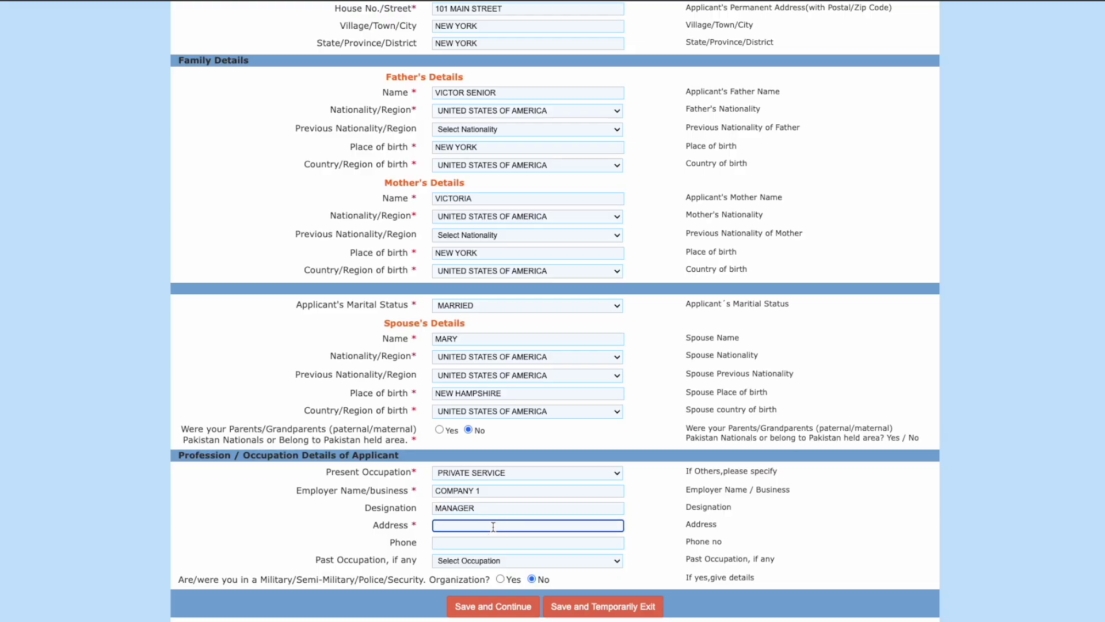
{"action": "left_click", "coordinate": [477, 543]}
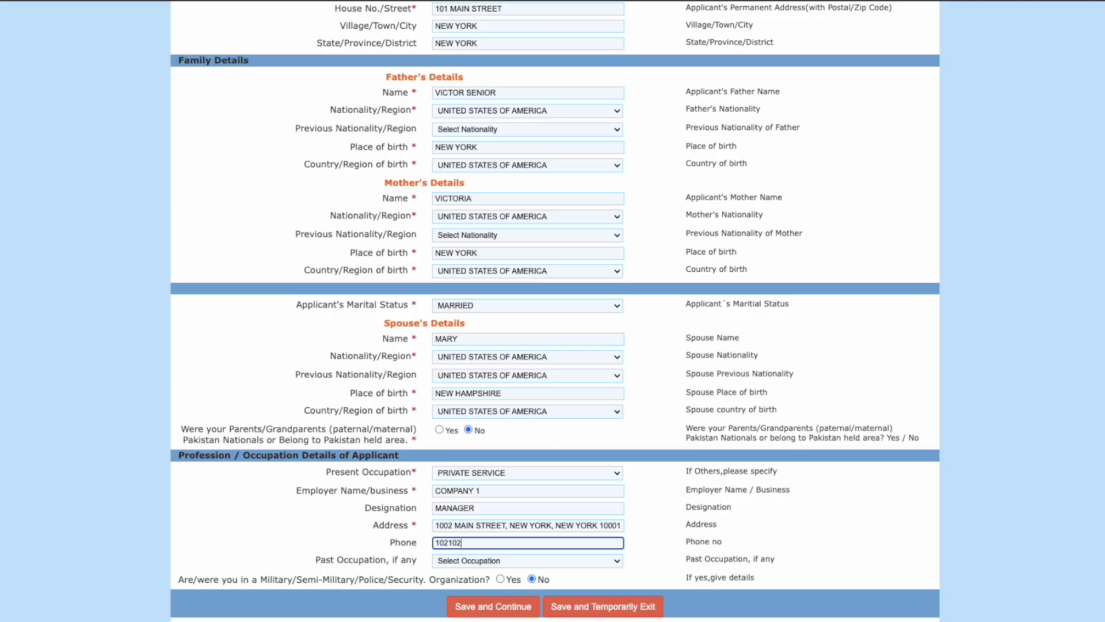
Step: Set the past occupation to PRIVATE SERVICE
{"action": "left_click", "coordinate": [488, 561]}
{"action": "left_click", "coordinate": [363, 556]}
{"action": "left_click", "coordinate": [503, 563]}
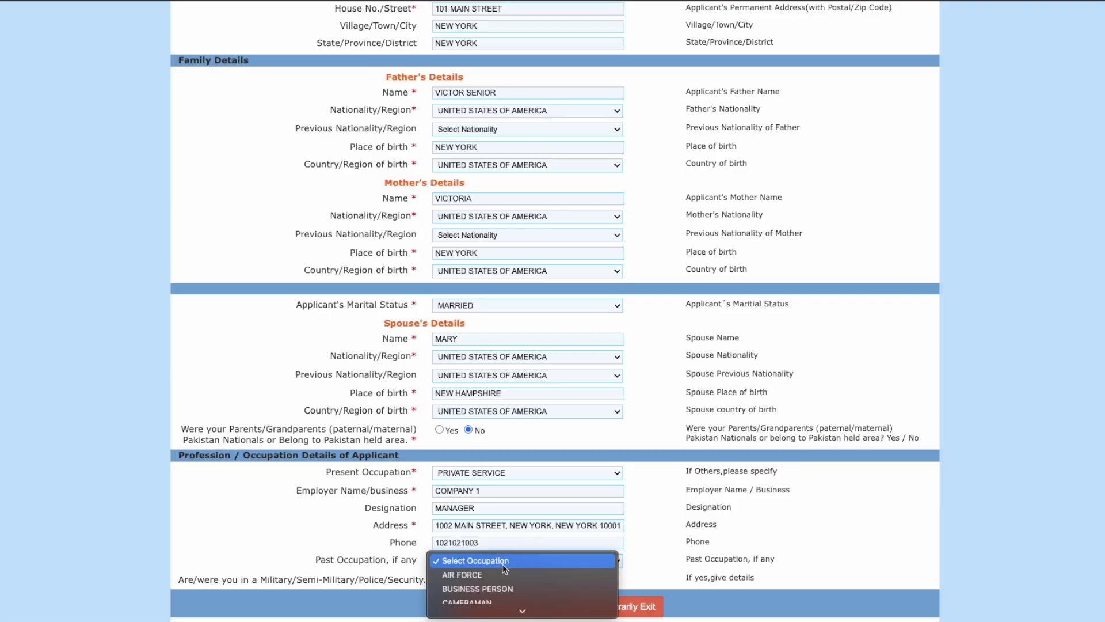
{"action": "scroll", "coordinate": [504, 569], "scroll_direction": "down", "scroll_amount": 5}
{"action": "scroll", "coordinate": [504, 568], "scroll_direction": "down", "scroll_amount": 10}
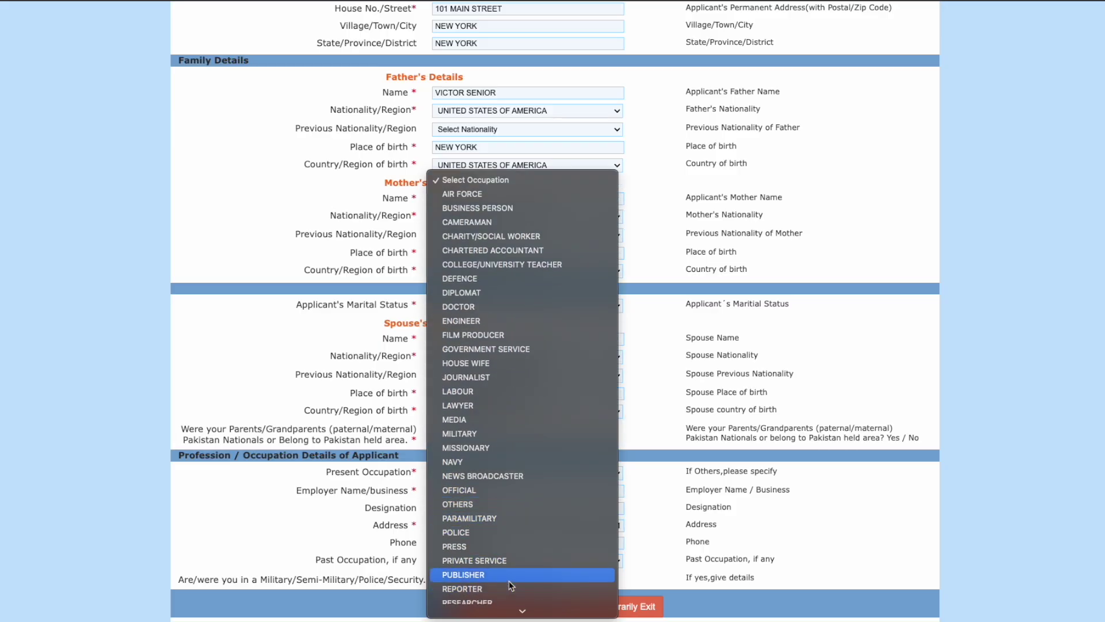
{"action": "scroll", "coordinate": [511, 581], "scroll_direction": "down", "scroll_amount": 5}
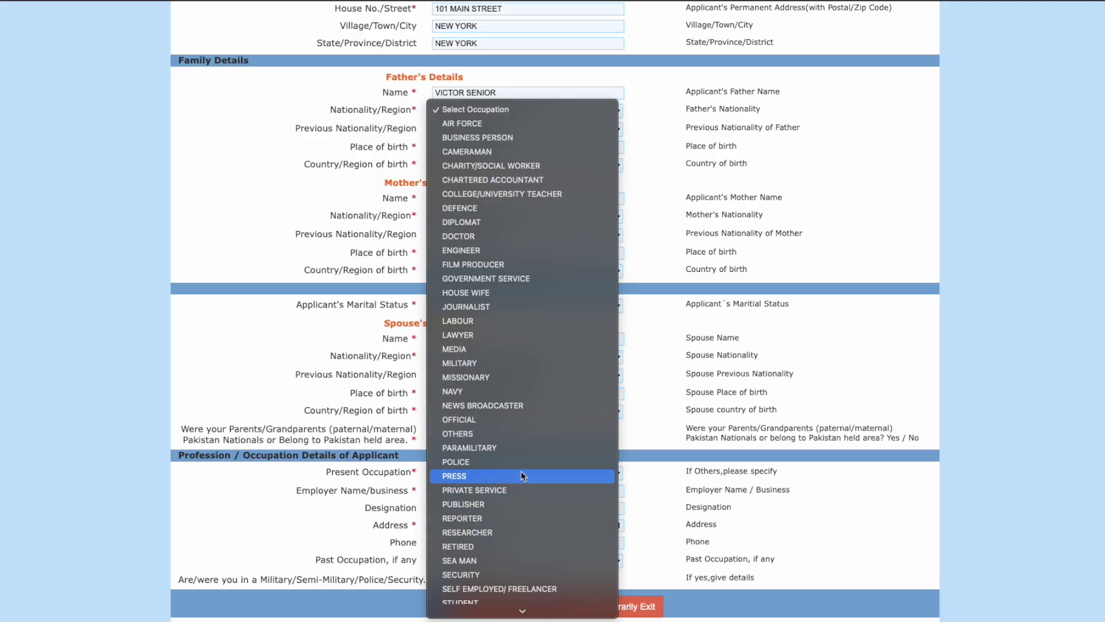
{"action": "left_click", "coordinate": [522, 489]}
Step: Answer No to military service and save the occupation page
{"action": "left_click", "coordinate": [378, 547]}
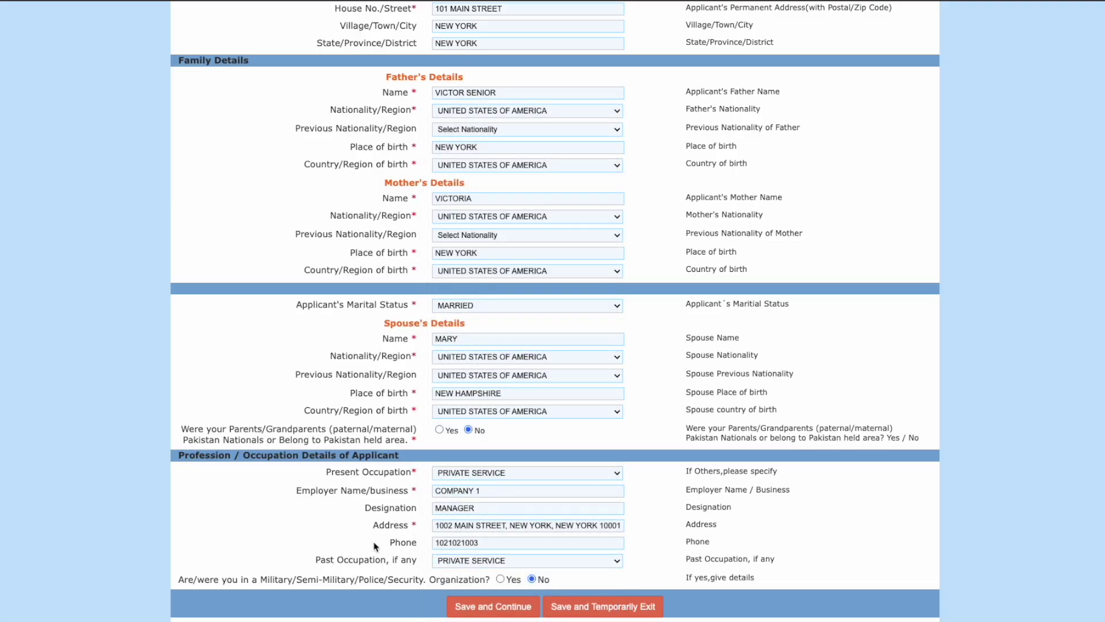
{"action": "left_click_drag", "start_coordinate": [241, 581], "coordinate": [386, 580]}
{"action": "left_click", "coordinate": [499, 579]}
{"action": "scroll", "coordinate": [500, 583], "scroll_direction": "down", "scroll_amount": 1}
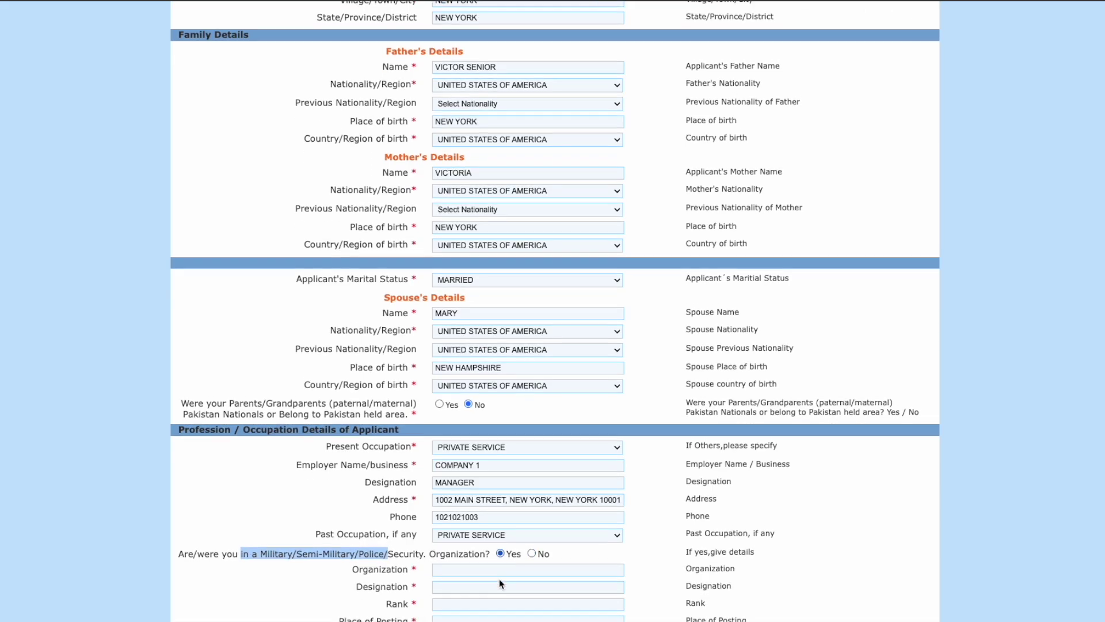
{"action": "left_click", "coordinate": [531, 536]}
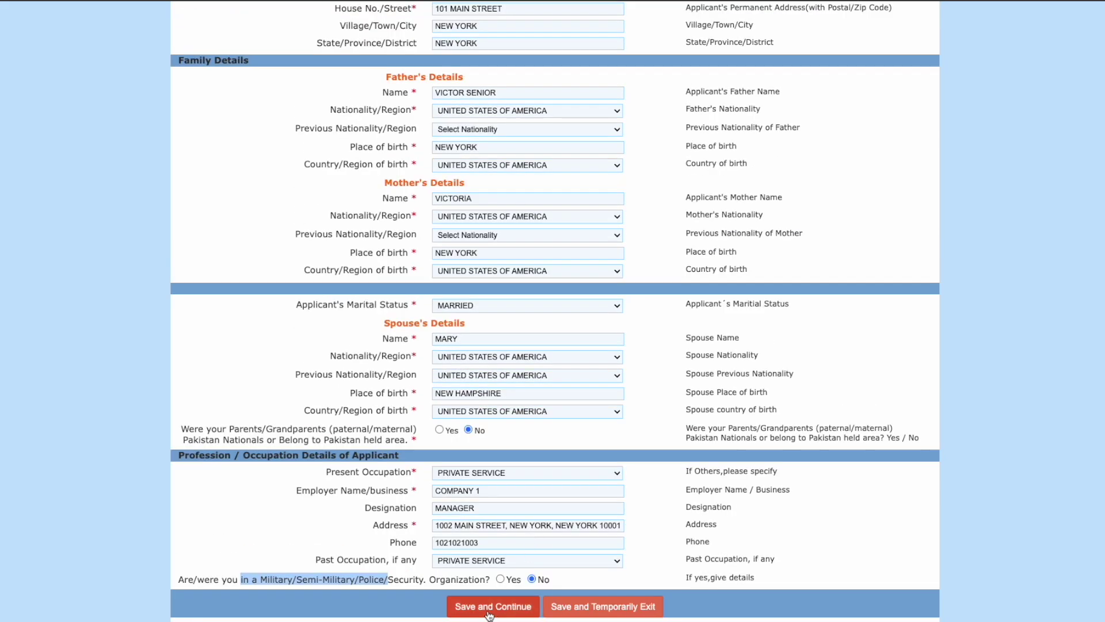
{"action": "left_click", "coordinate": [492, 607]}
Step: Dismiss the browser's save-address prompt and list MUMBAI and Delhi on separate places-to-visit lines
{"action": "left_click", "coordinate": [949, 216]}
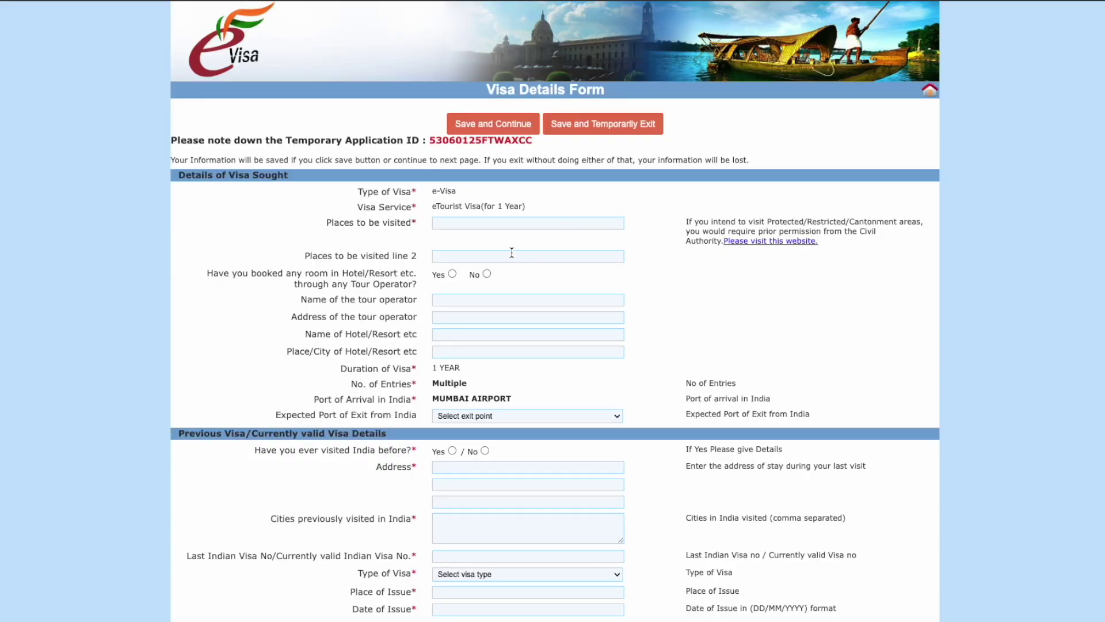
{"action": "left_click_drag", "start_coordinate": [433, 191], "coordinate": [458, 191]}
{"action": "left_click", "coordinate": [506, 223]}
{"action": "type", "text": "mumbai, delhi"}
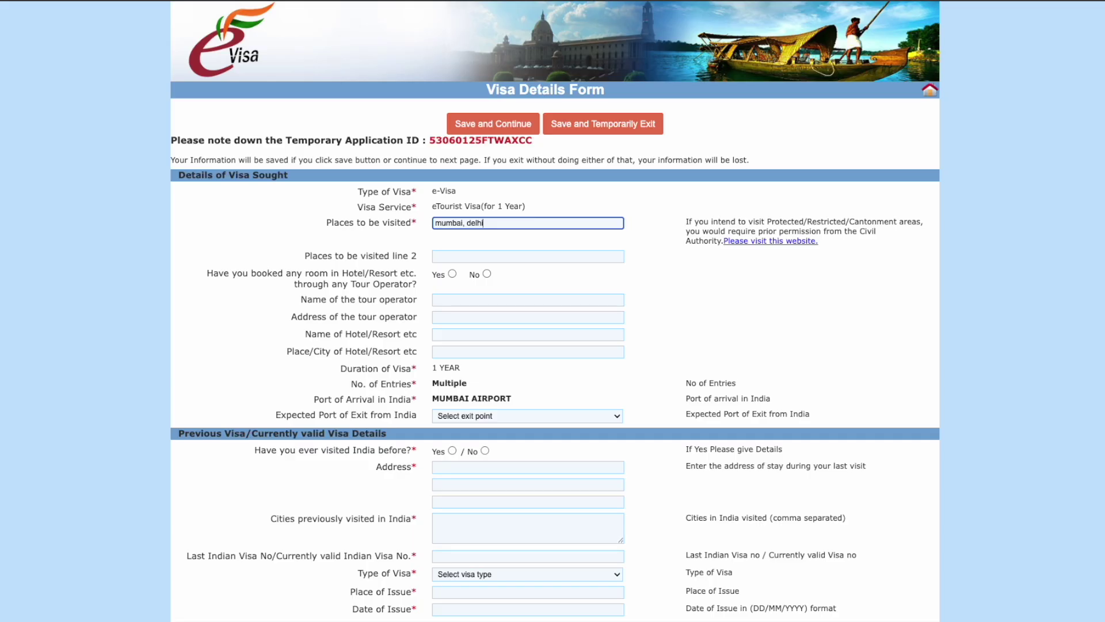
{"action": "left_click", "coordinate": [464, 221]}
{"action": "left_click_drag", "start_coordinate": [463, 220], "coordinate": [511, 220]}
{"action": "key", "text": "ctrl+x"}
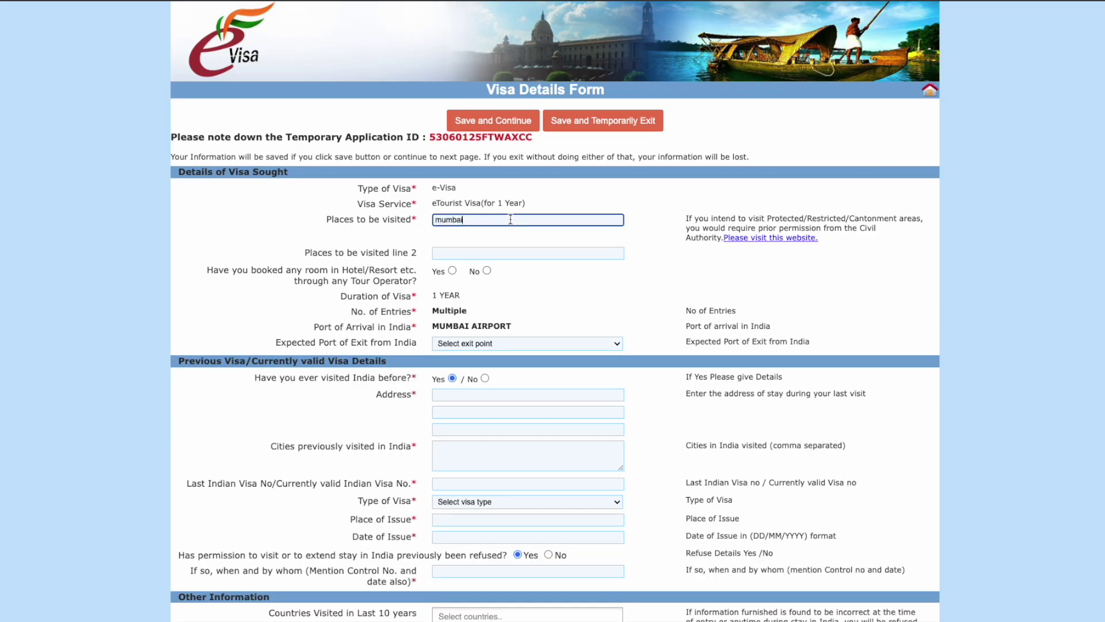
{"action": "left_click", "coordinate": [470, 253]}
{"action": "key", "text": "ctrl+v"}
{"action": "left_click_drag", "start_coordinate": [444, 239], "coordinate": [423, 238]}
{"action": "type", "text": "D"}
{"action": "left_click", "coordinate": [509, 257]}
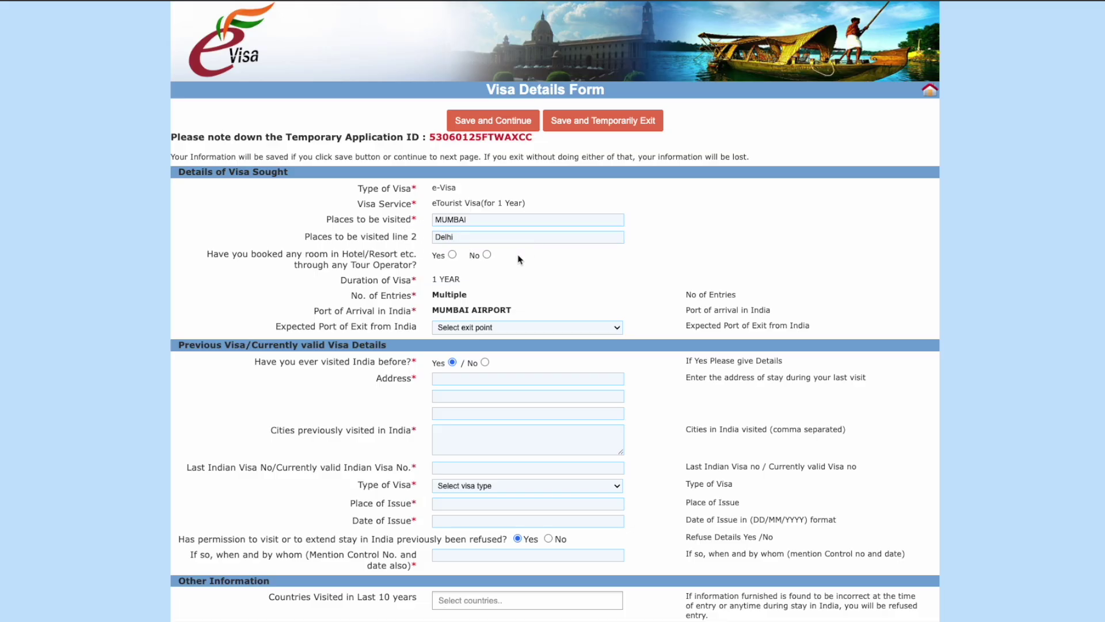
Step: Answer No to hotel booking and set the expected exit port to MUMBAI AIRPORT
{"action": "left_click", "coordinate": [487, 255]}
{"action": "left_click", "coordinate": [506, 328]}
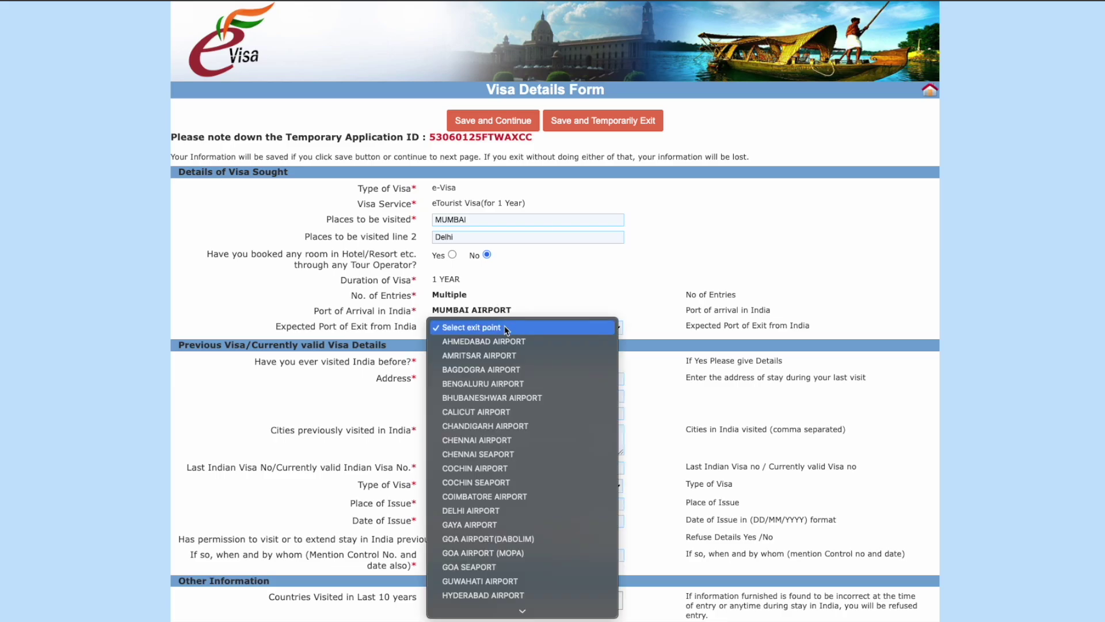
{"action": "type", "text": "mu"}
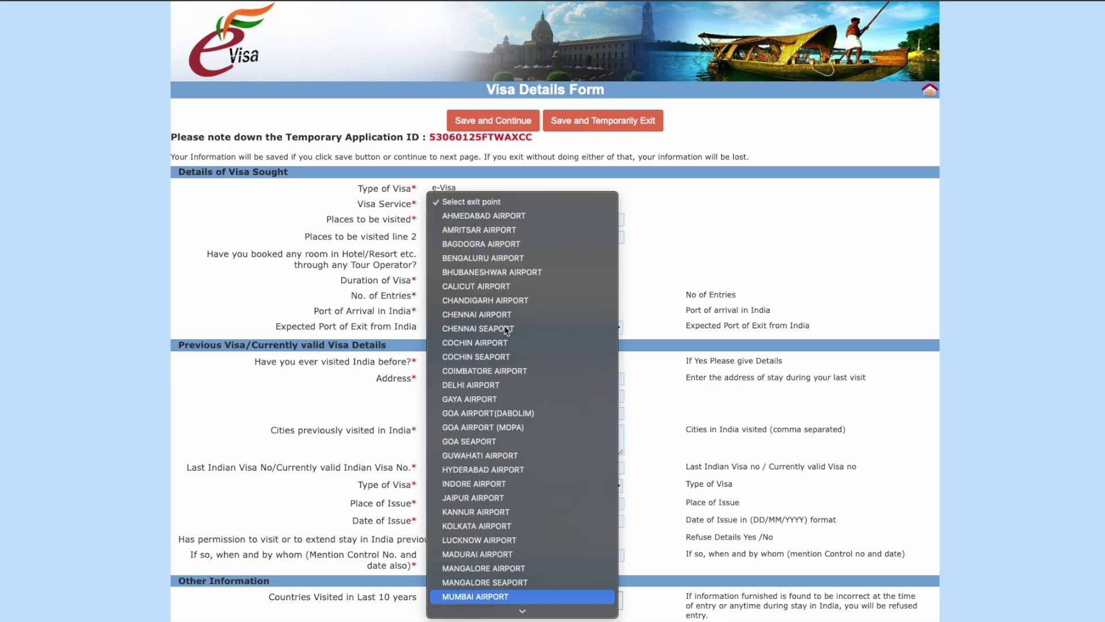
{"action": "left_click", "coordinate": [500, 596]}
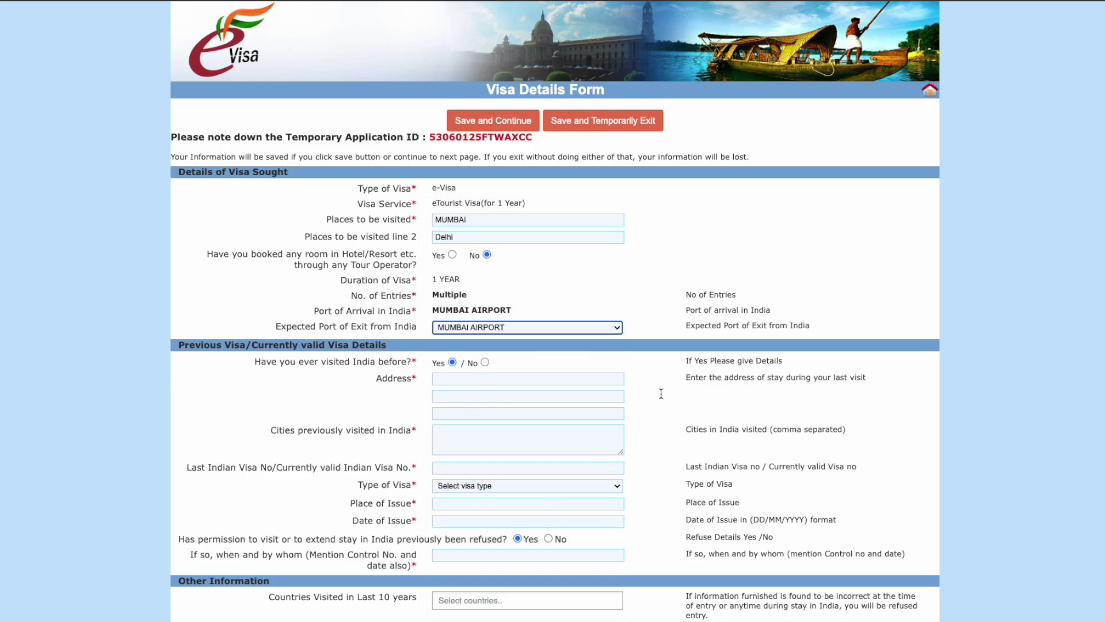
{"action": "scroll", "coordinate": [677, 385], "scroll_direction": "down", "scroll_amount": 1}
{"action": "scroll", "coordinate": [676, 384], "scroll_direction": "down", "scroll_amount": 2}
{"action": "scroll", "coordinate": [521, 236], "scroll_direction": "down", "scroll_amount": 2}
Step: Answer No to having visited India before and to any previous visa refusal
{"action": "left_click", "coordinate": [485, 204]}
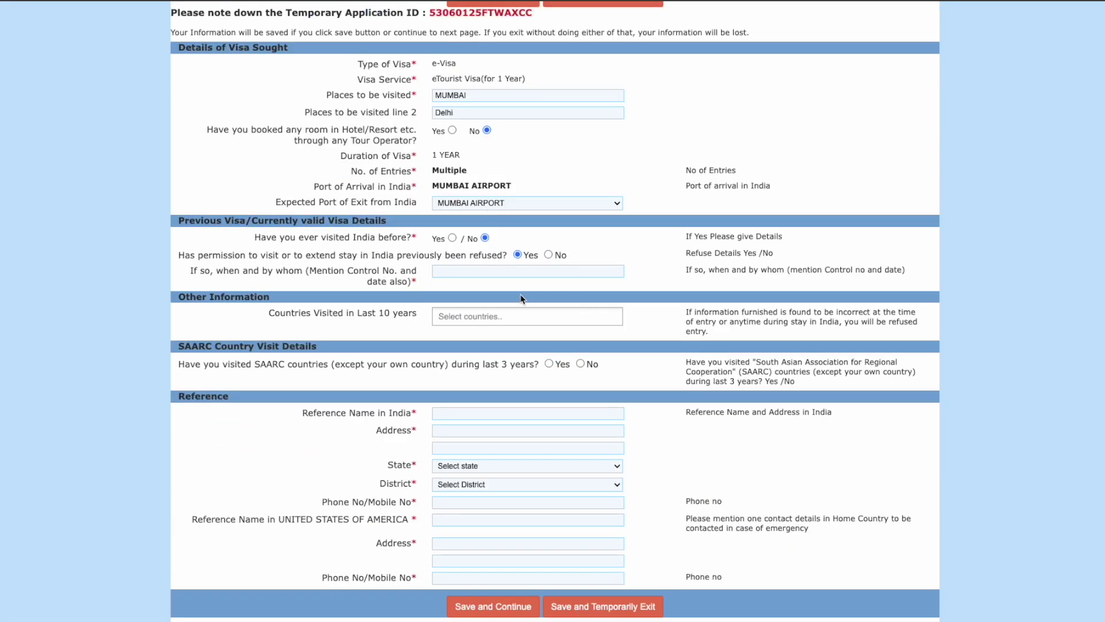
{"action": "left_click", "coordinate": [471, 272]}
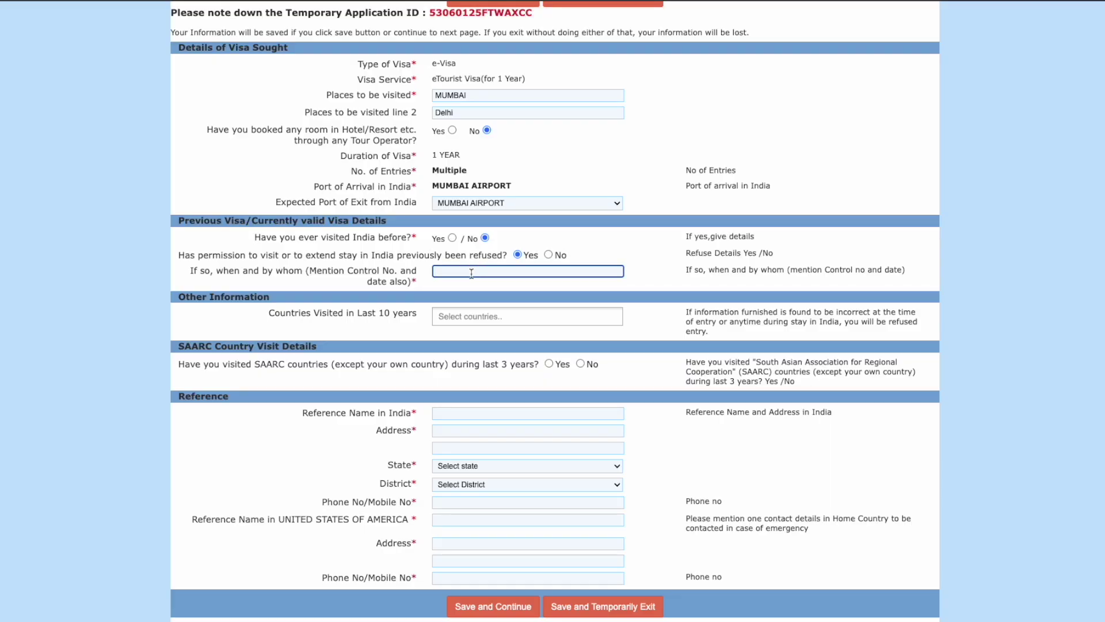
{"action": "left_click_drag", "start_coordinate": [181, 260], "coordinate": [506, 268]}
{"action": "left_click", "coordinate": [549, 256]}
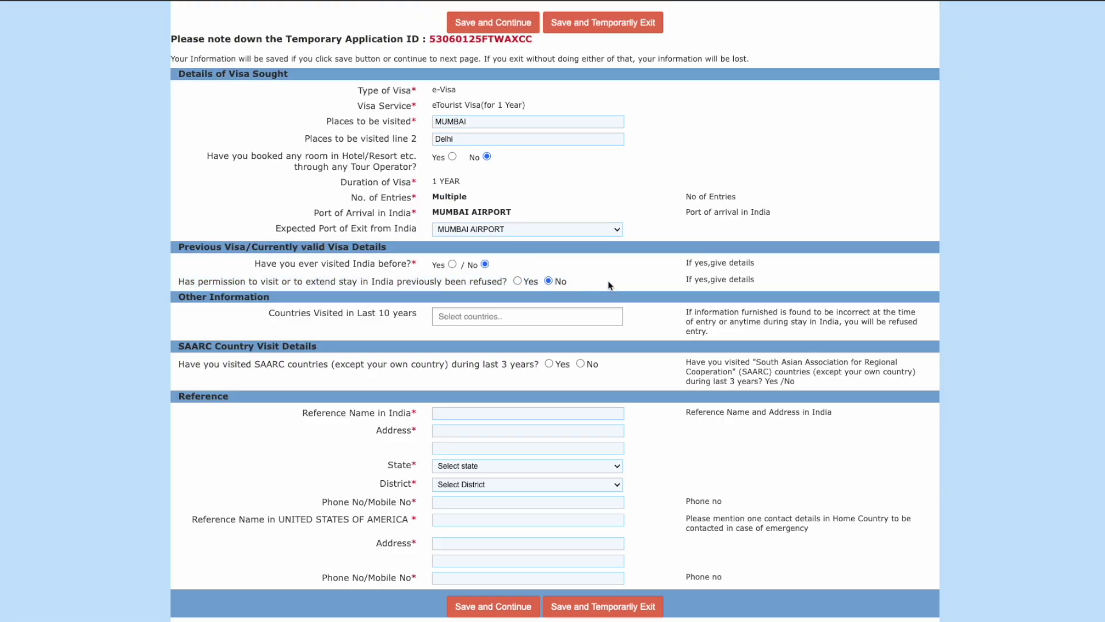
Step: List MEXICO as a country visited in the last 10 years
{"action": "left_click", "coordinate": [516, 317]}
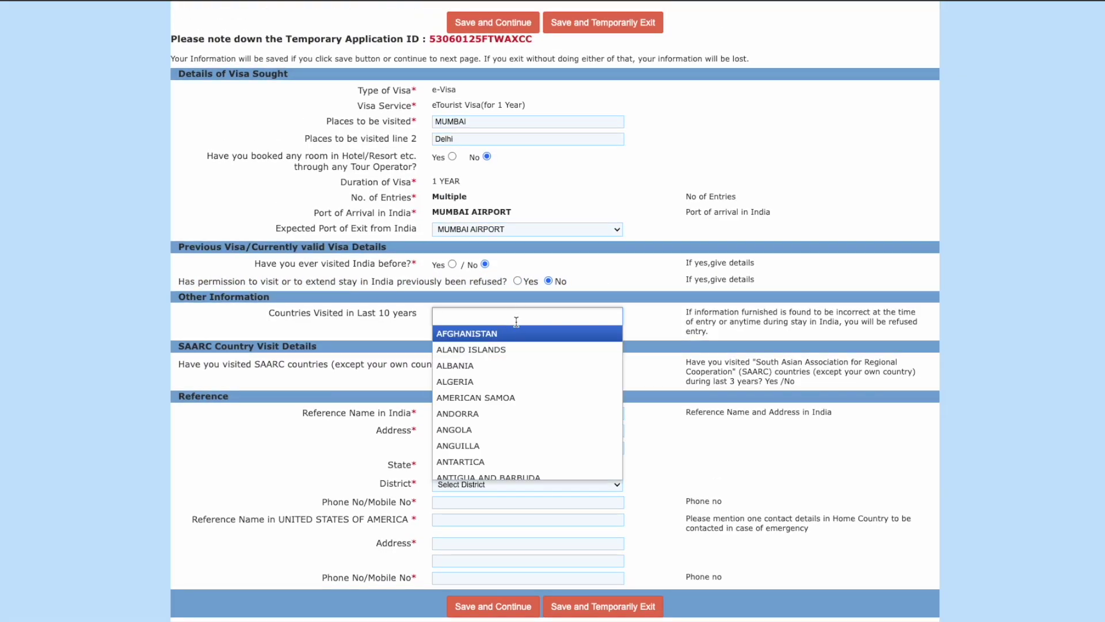
{"action": "type", "text": "mexi"}
{"action": "left_click", "coordinate": [512, 338]}
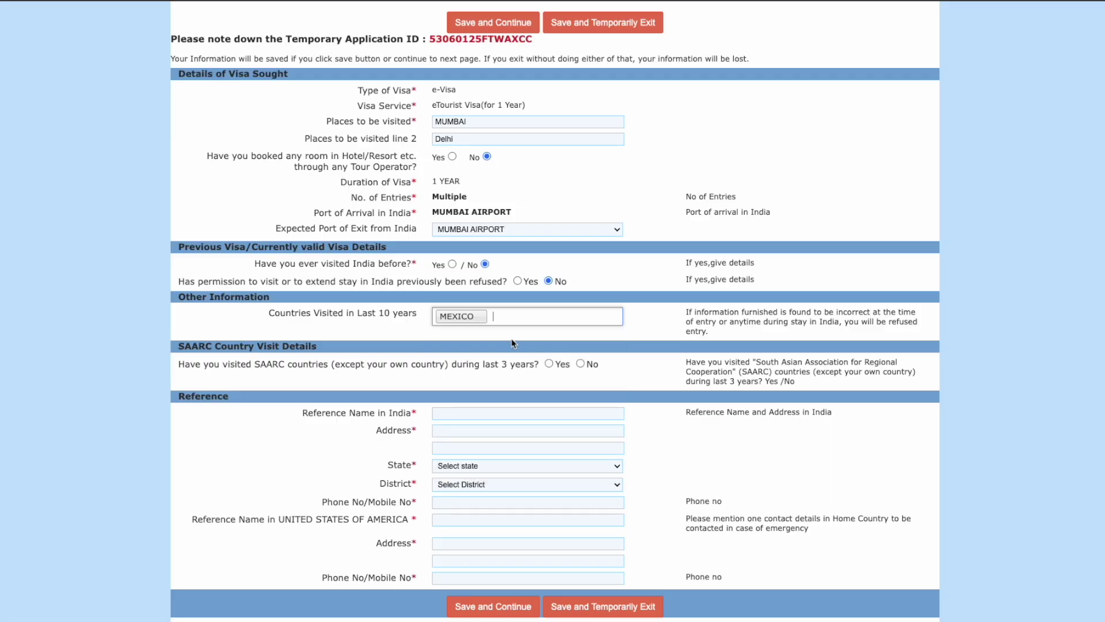
{"action": "left_click_drag", "start_coordinate": [254, 365], "coordinate": [286, 366]}
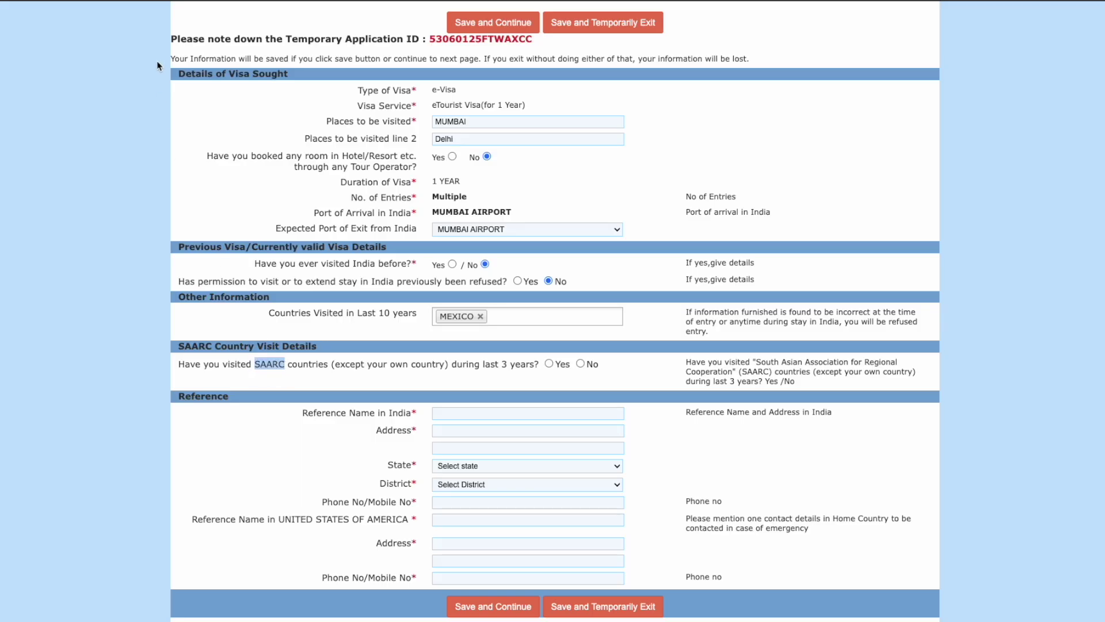
{"action": "key", "text": "super+t"}
Step: Search Google for 'SAARC countries' and open the Maps of World page behind the overview image
{"action": "type", "text": "SAA"}
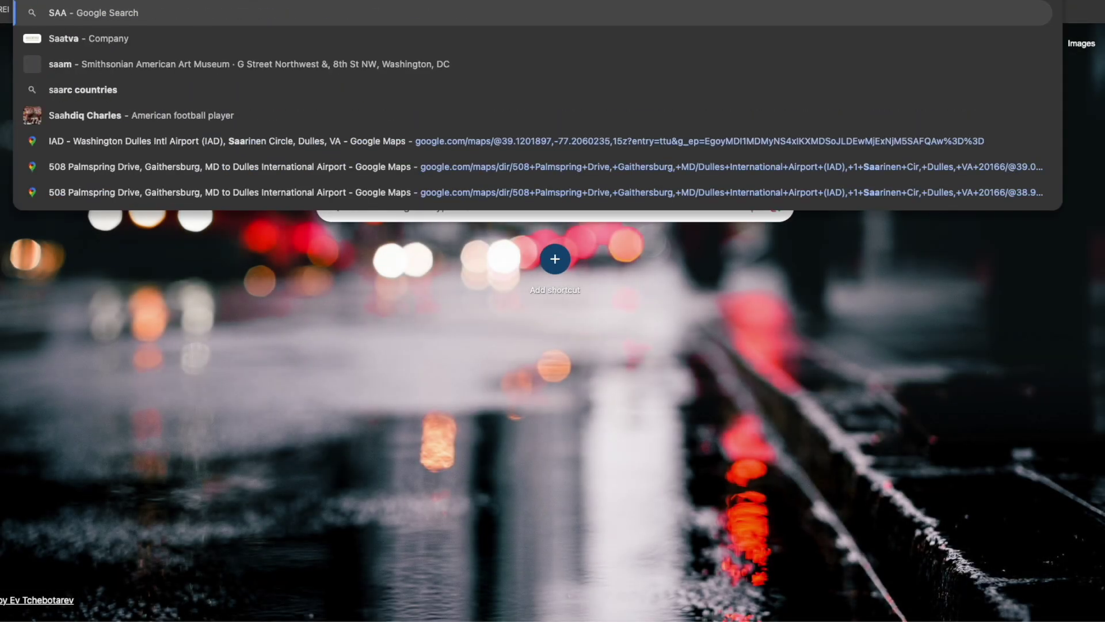
{"action": "type", "text": "RC coun"}
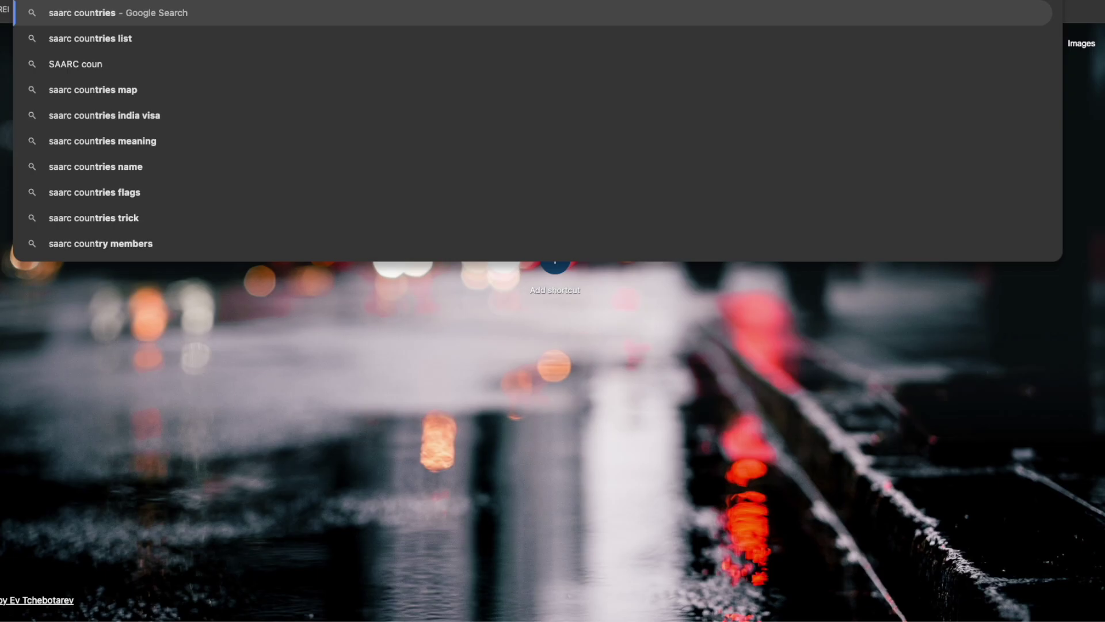
{"action": "key", "text": "Return"}
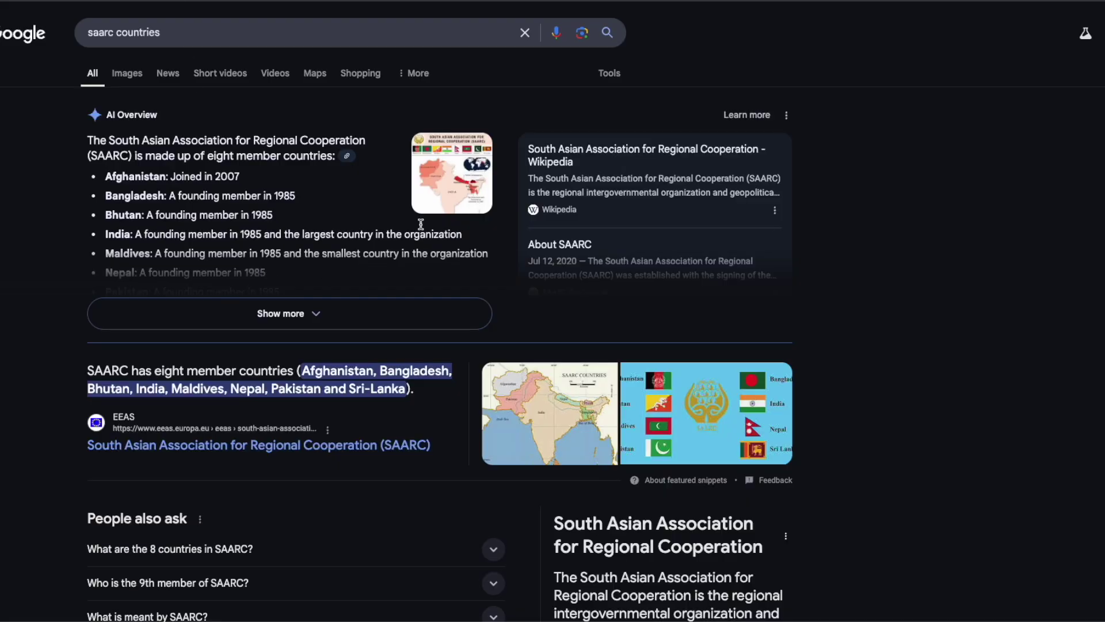
{"action": "left_click", "coordinate": [419, 183]}
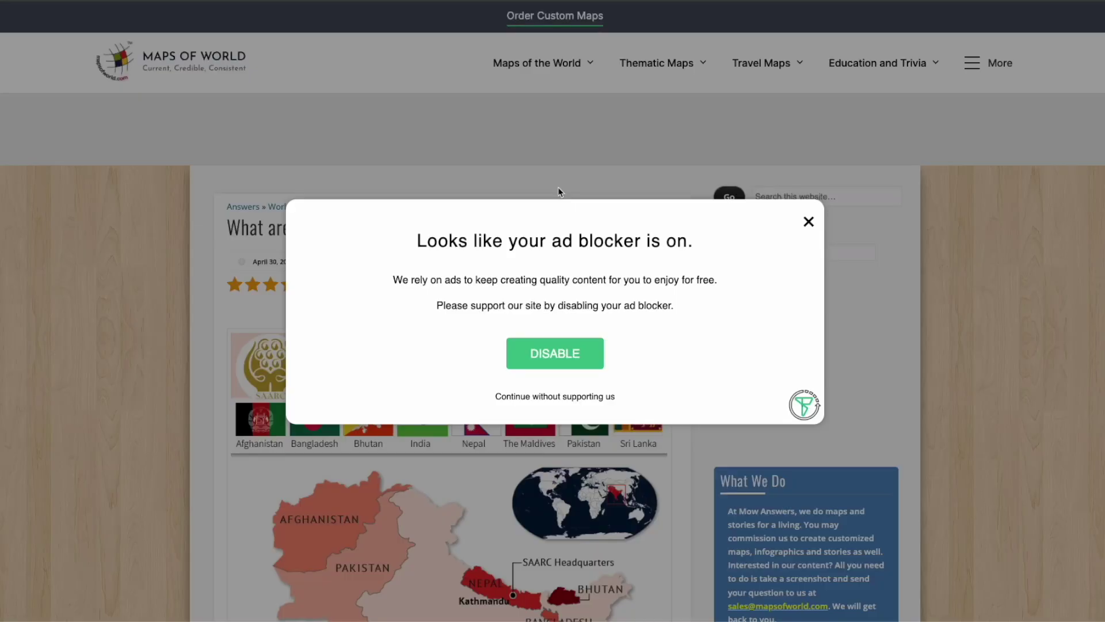
Step: Close the ad-blocker notice, check the eight SAARC members on the map, then return to the visa form
{"action": "left_click", "coordinate": [805, 223]}
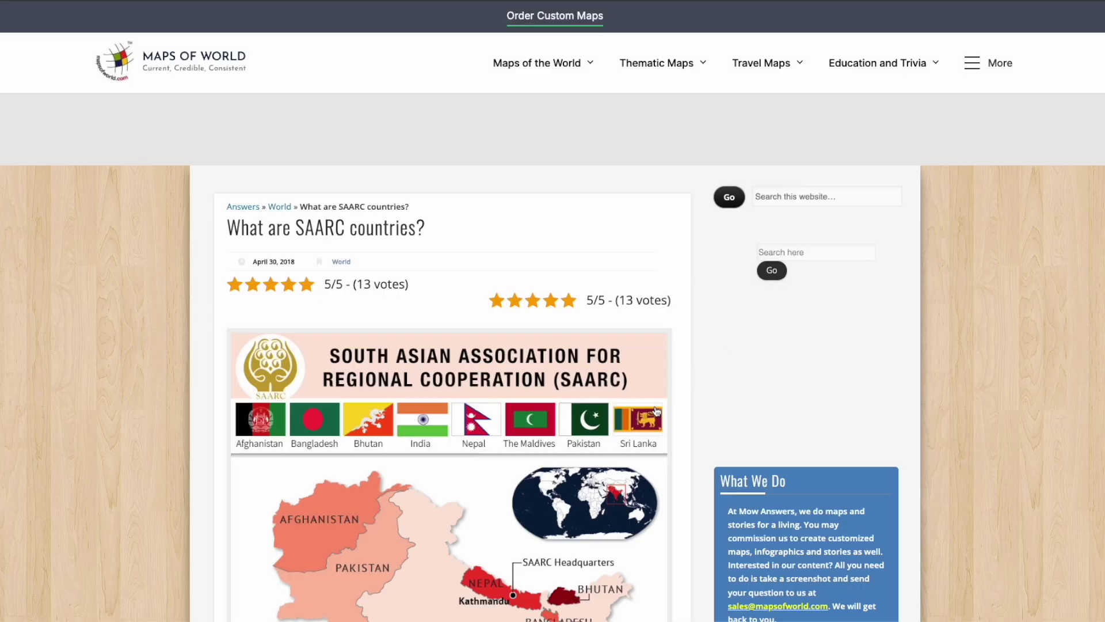
{"action": "scroll", "coordinate": [656, 411], "scroll_direction": "down", "scroll_amount": 4}
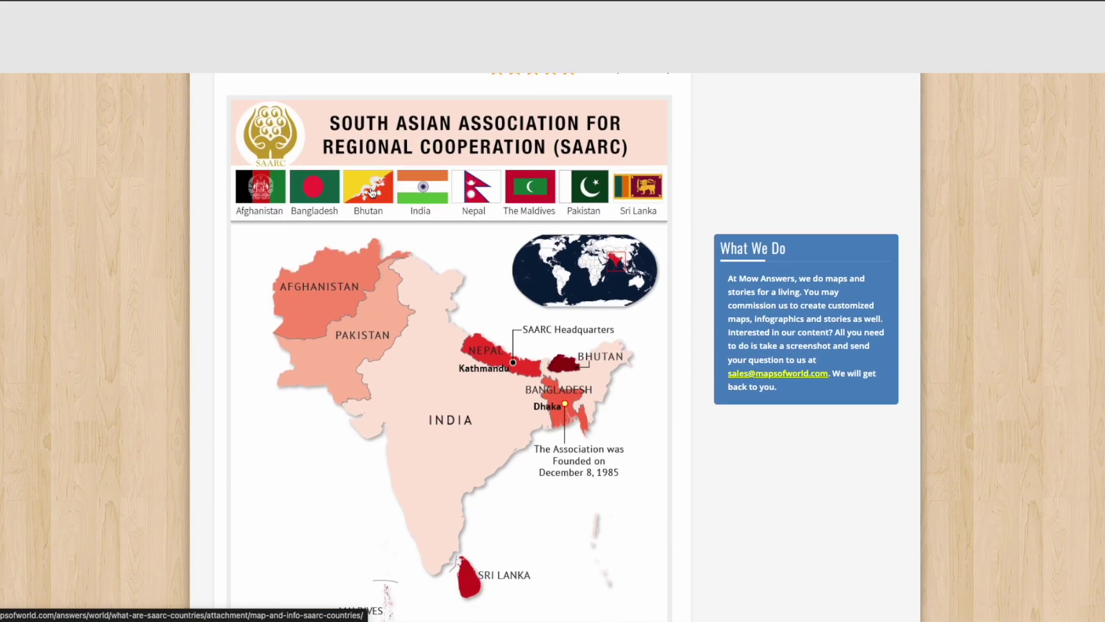
{"action": "left_click_drag", "start_coordinate": [336, 130], "coordinate": [446, 140]}
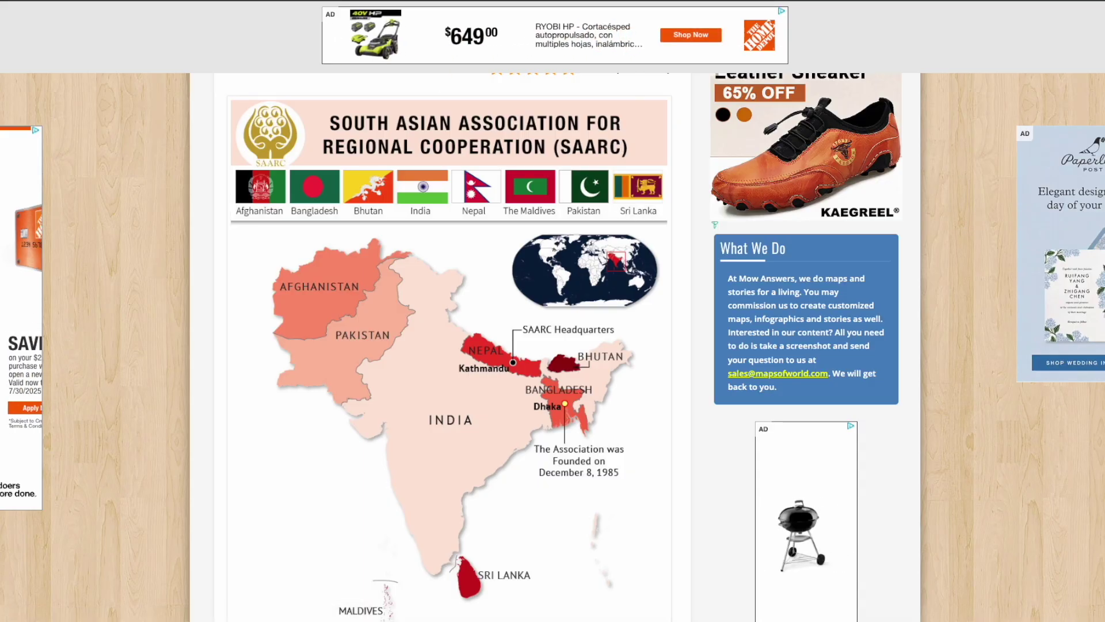
{"action": "left_click", "coordinate": [190, 1]}
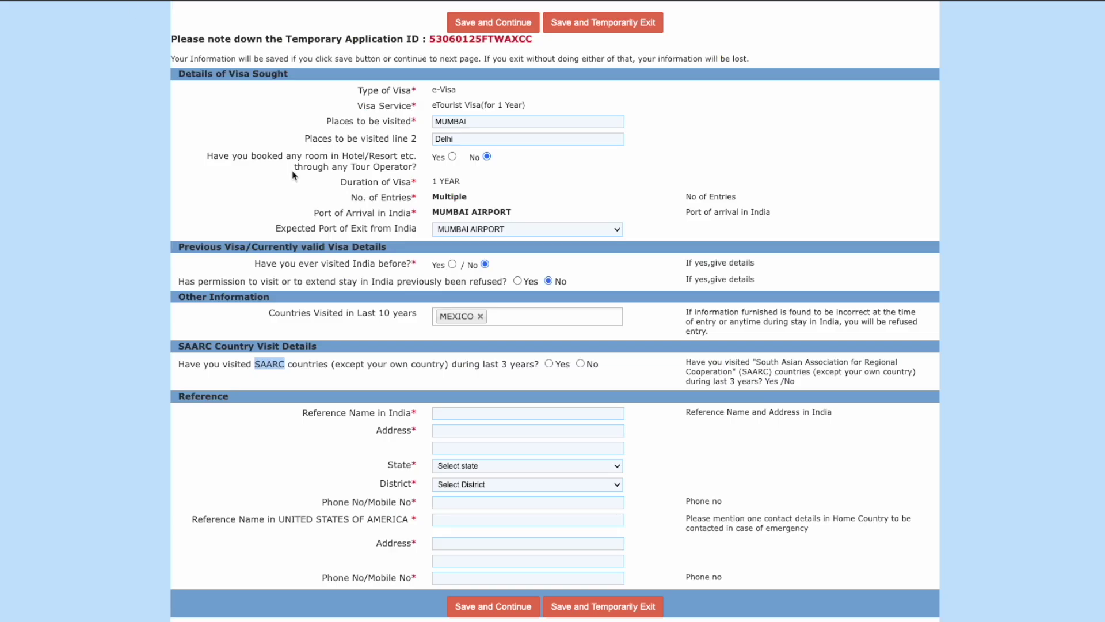
Step: Answer No to SAARC visits and enter the India reference's name and address
{"action": "left_click", "coordinate": [581, 364]}
{"action": "scroll", "coordinate": [640, 399], "scroll_direction": "down", "scroll_amount": 1}
{"action": "scroll", "coordinate": [498, 412], "scroll_direction": "up", "scroll_amount": 1}
{"action": "left_click", "coordinate": [498, 413]}
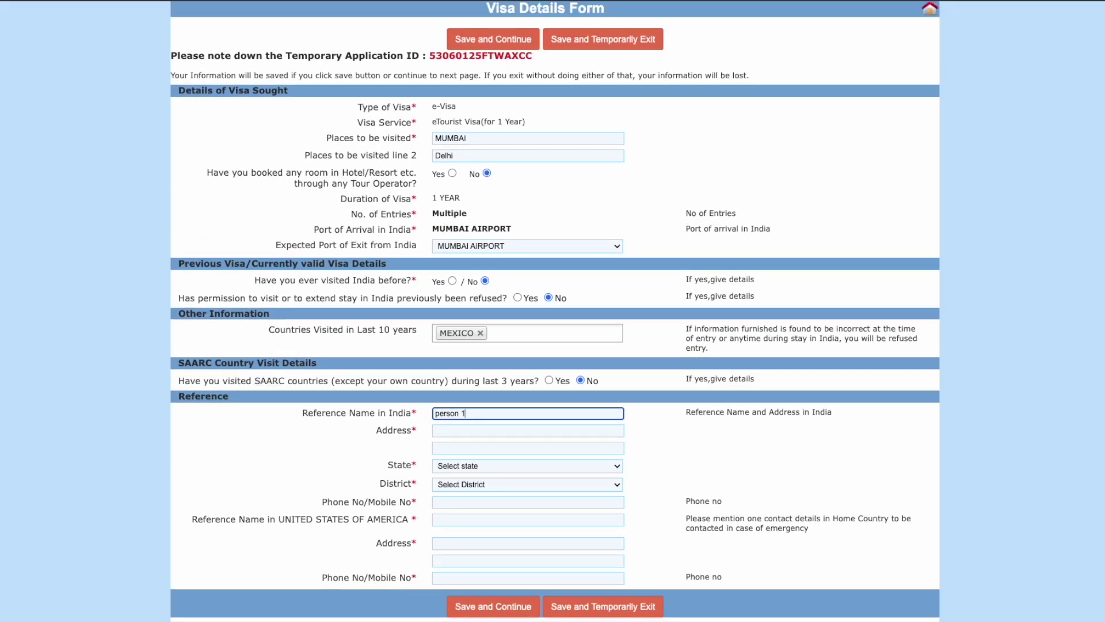
{"action": "left_click", "coordinate": [482, 432]}
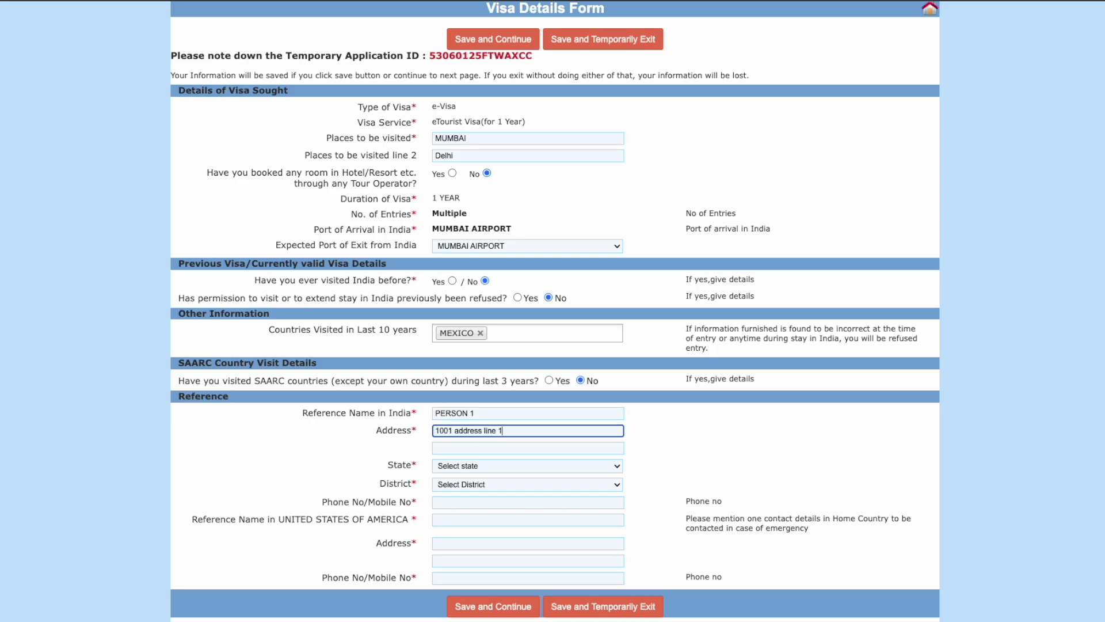
Step: Set the India reference's state to Maharashtra and district to Mumbai, and add the phone number
{"action": "left_click", "coordinate": [480, 467]}
{"action": "type", "text": "mah"}
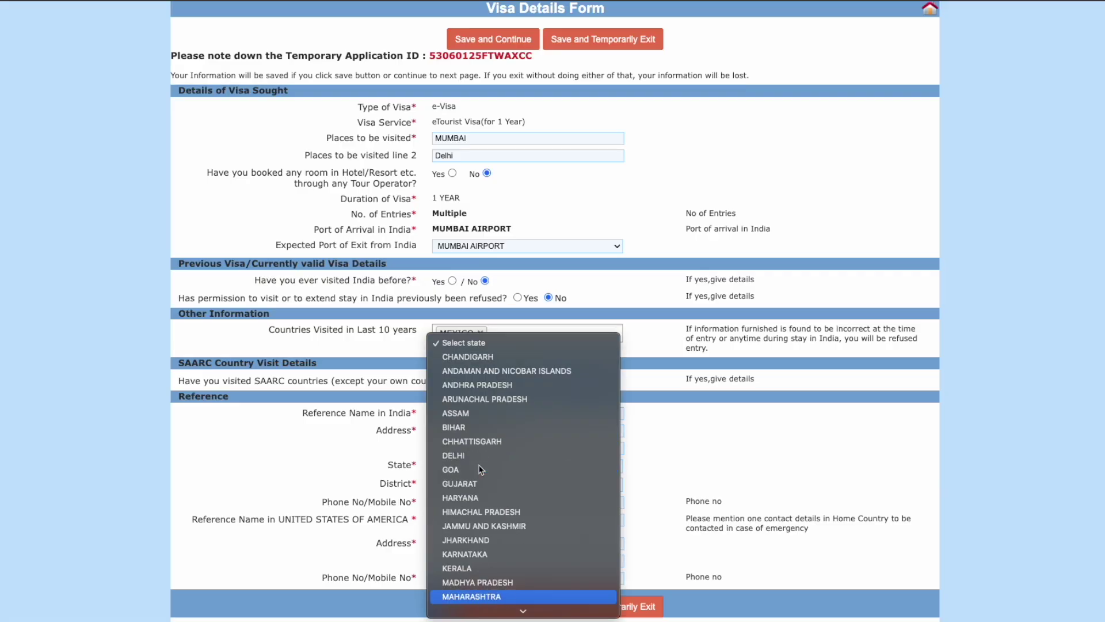
{"action": "key", "text": "Return"}
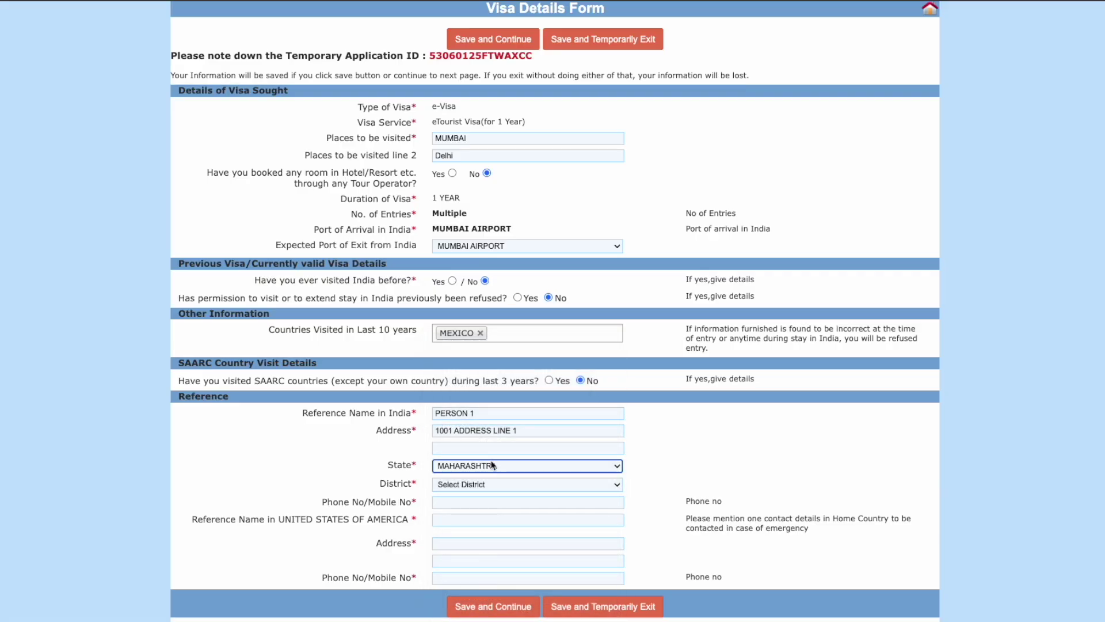
{"action": "left_click", "coordinate": [486, 484]}
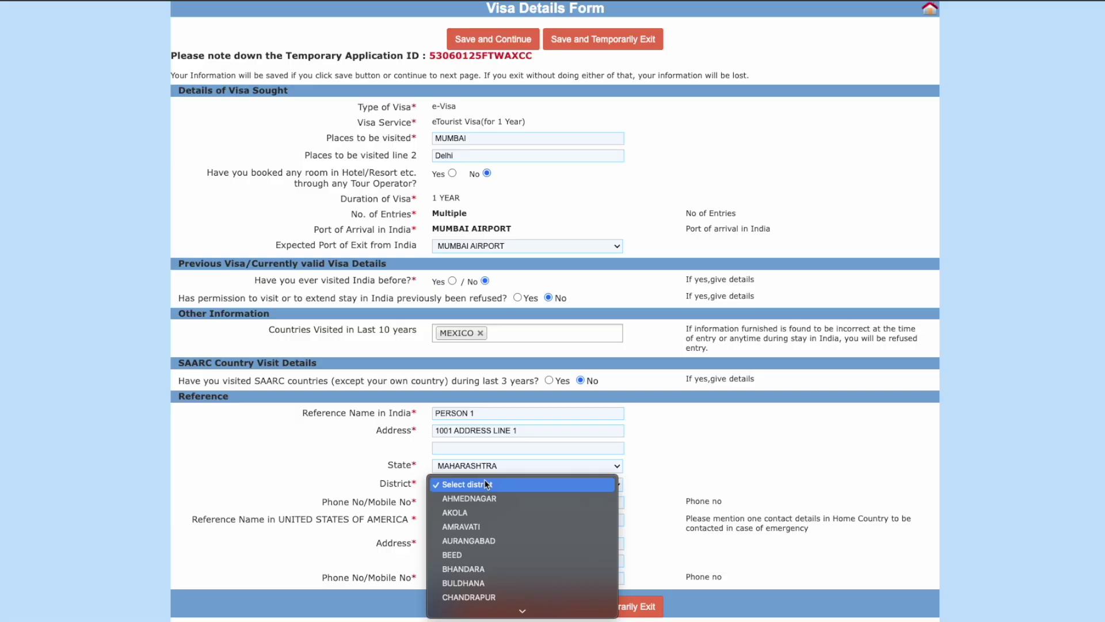
{"action": "type", "text": "mum"}
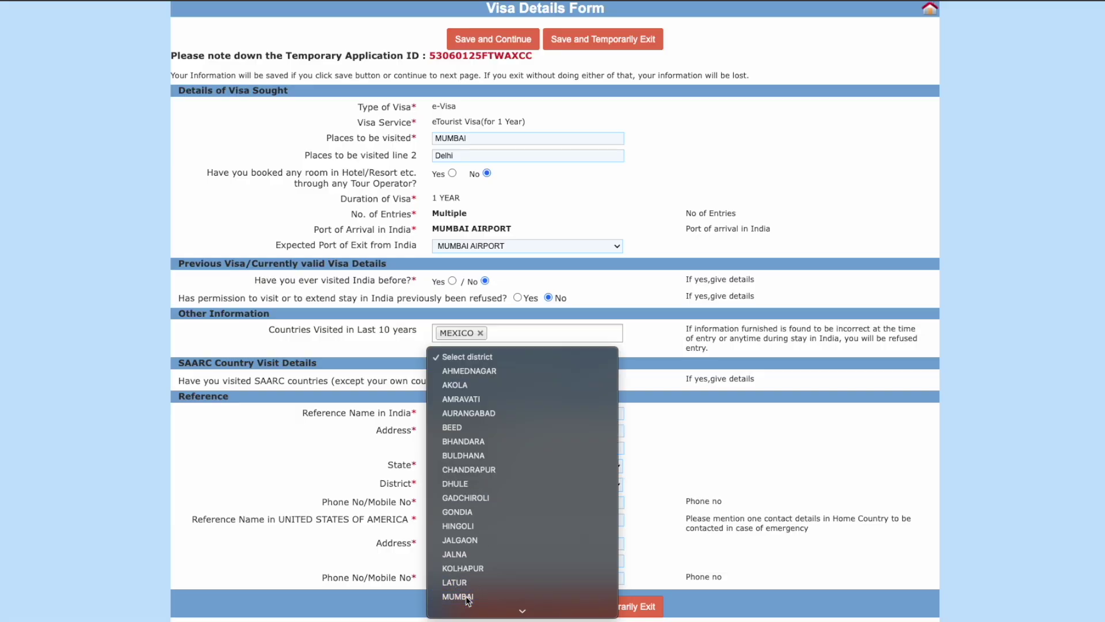
{"action": "left_click", "coordinate": [472, 594]}
{"action": "left_click", "coordinate": [454, 501]}
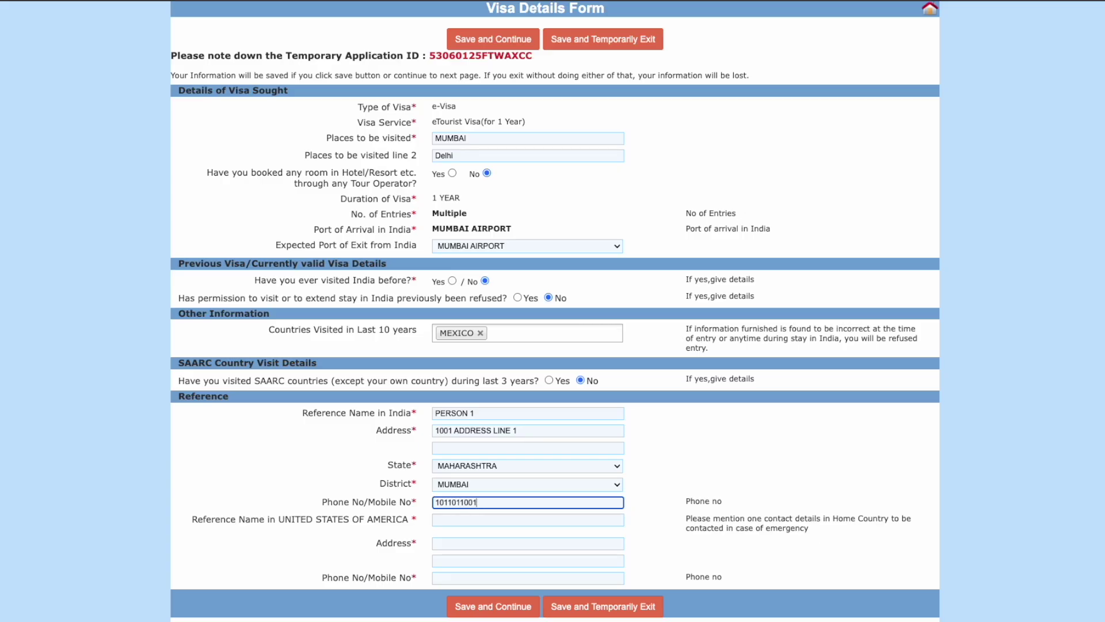
Step: Fill in the USA reference's name, address and phone, then save the visa details
{"action": "left_click", "coordinate": [448, 520]}
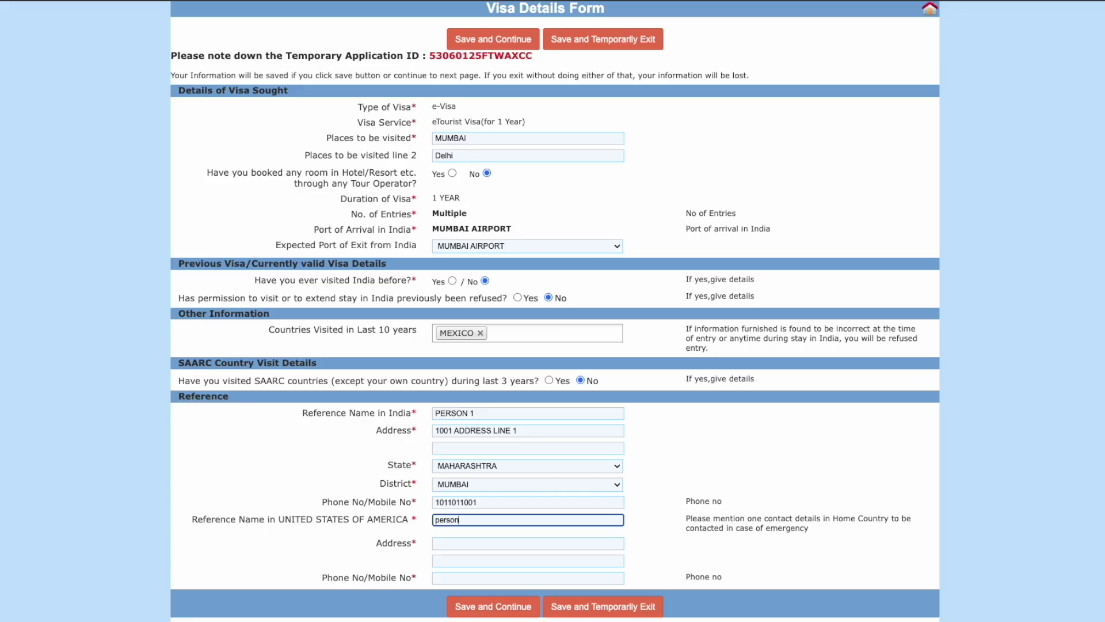
{"action": "left_click", "coordinate": [454, 543]}
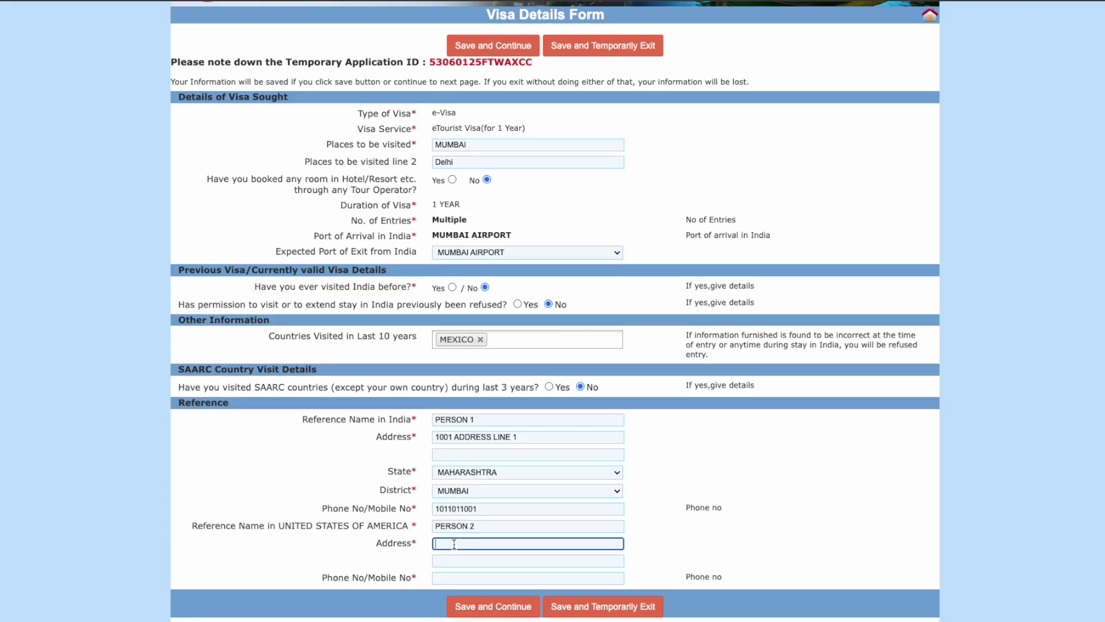
{"action": "type", "text": "1002 address line 2"}
{"action": "left_click", "coordinate": [457, 581]}
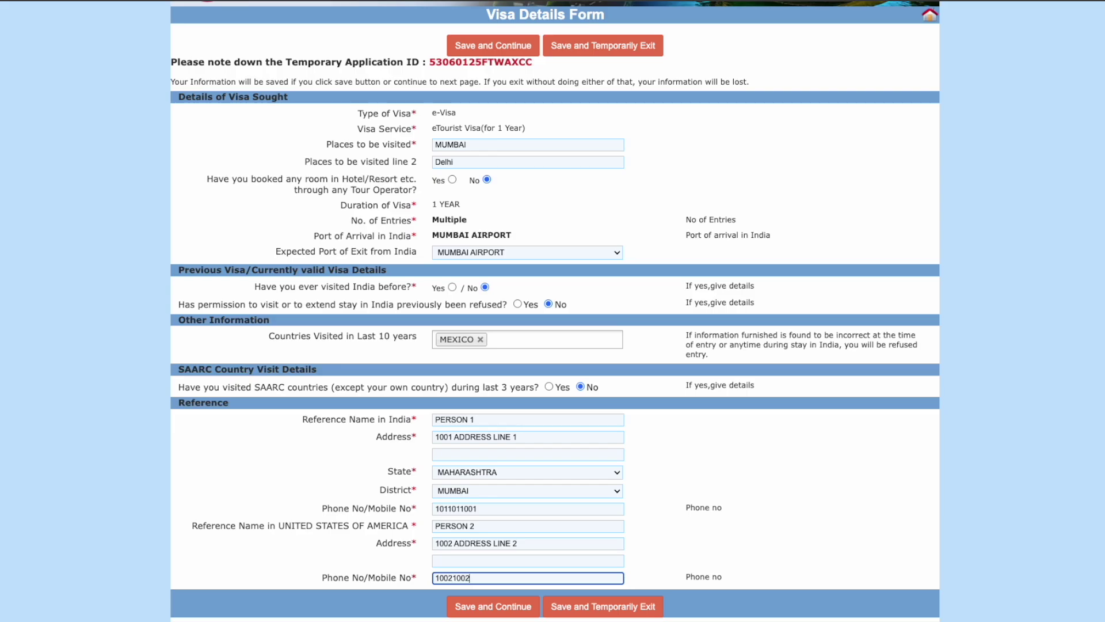
{"action": "left_click", "coordinate": [726, 548]}
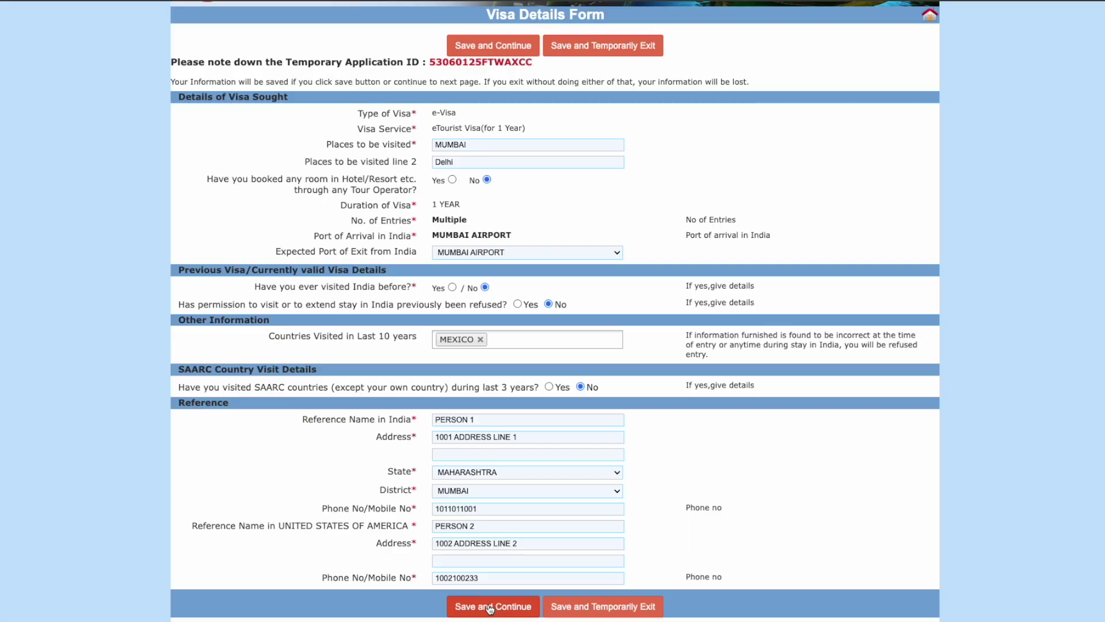
{"action": "left_click", "coordinate": [490, 609]}
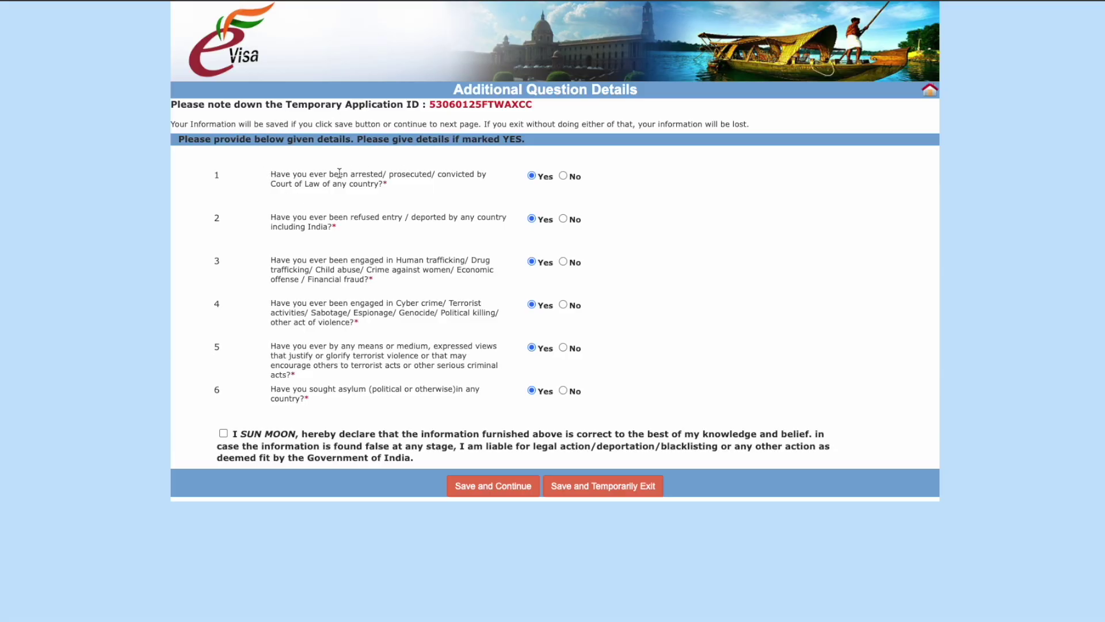
Step: Answer No to the arrest, refused-entry and trafficking/fraud questions
{"action": "left_click_drag", "start_coordinate": [270, 179], "coordinate": [458, 190]}
{"action": "left_click", "coordinate": [563, 175]}
{"action": "left_click_drag", "start_coordinate": [270, 216], "coordinate": [402, 225]}
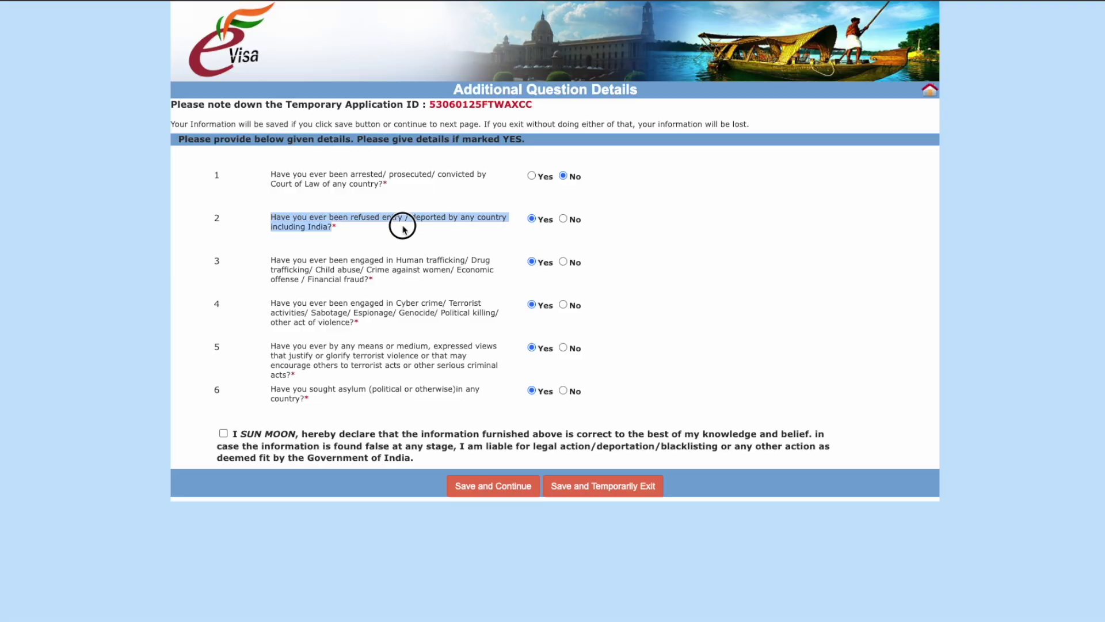
{"action": "left_click", "coordinate": [564, 219]}
{"action": "left_click_drag", "start_coordinate": [270, 264], "coordinate": [409, 286]}
{"action": "left_click", "coordinate": [562, 262]}
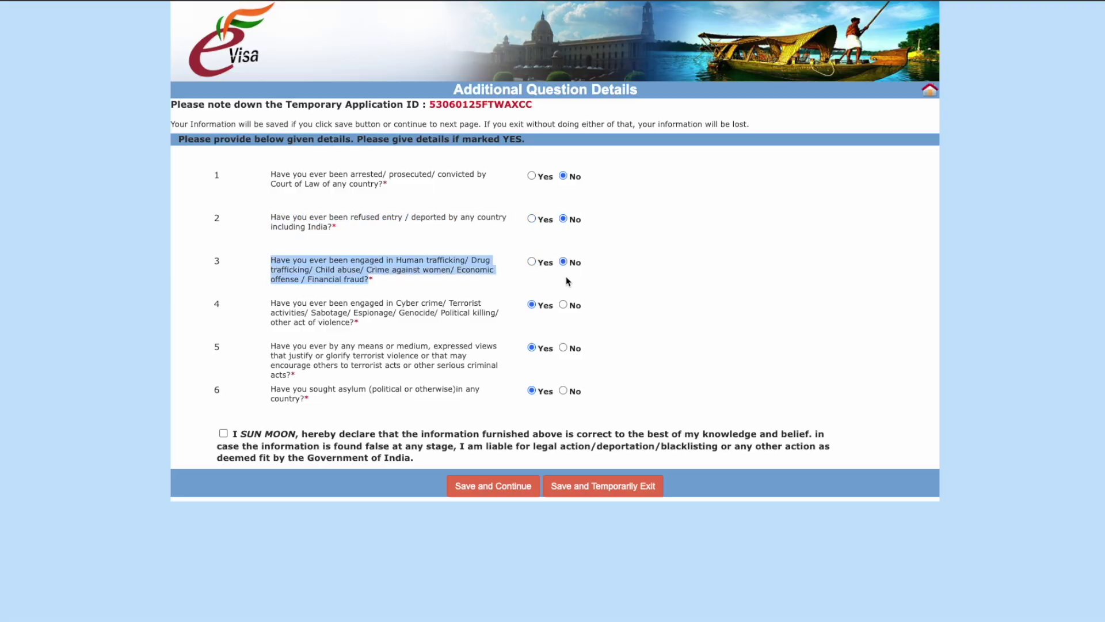
Step: Answer No to the cyber crime, terrorism and terrorist-views questions and accept the declaration
{"action": "left_click", "coordinate": [563, 305]}
{"action": "left_click", "coordinate": [473, 347]}
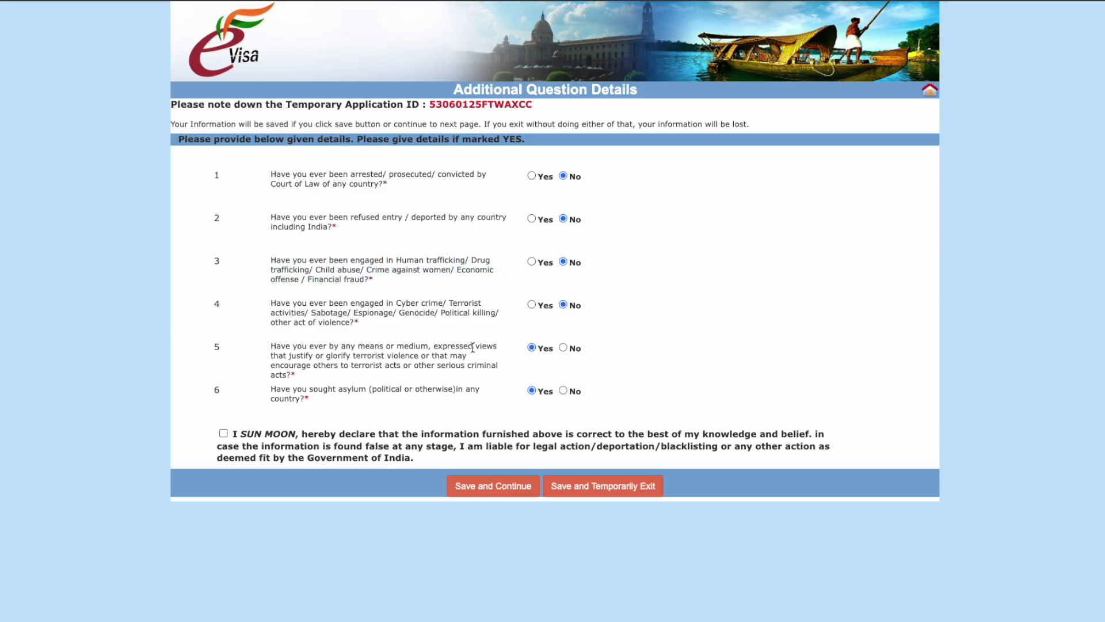
{"action": "left_click_drag", "start_coordinate": [268, 348], "coordinate": [426, 366]}
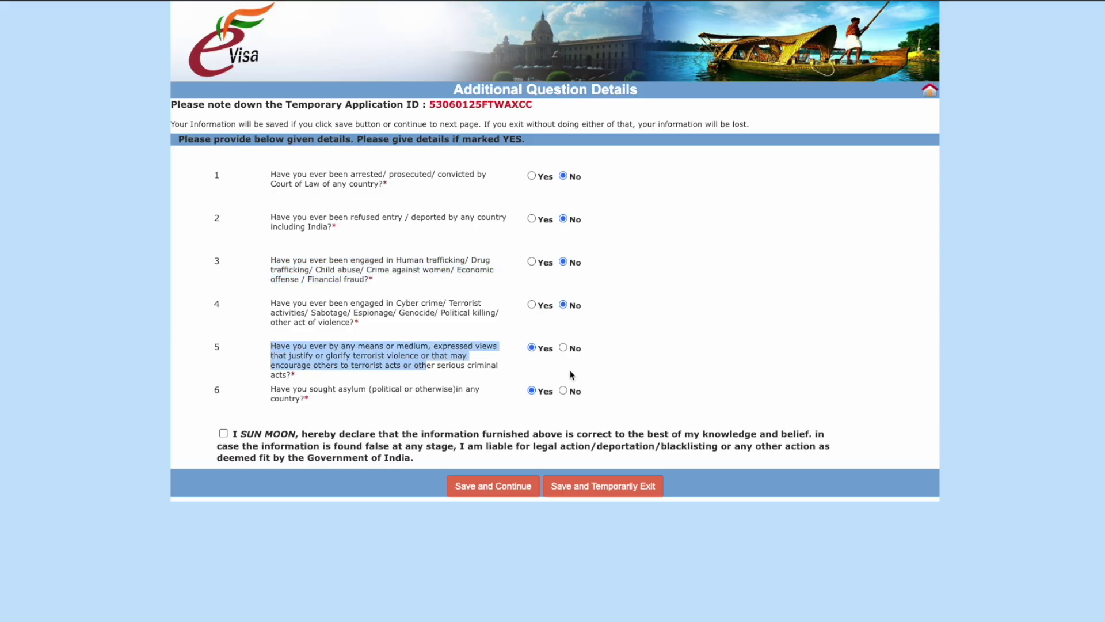
{"action": "left_click", "coordinate": [562, 348]}
{"action": "left_click", "coordinate": [564, 390]}
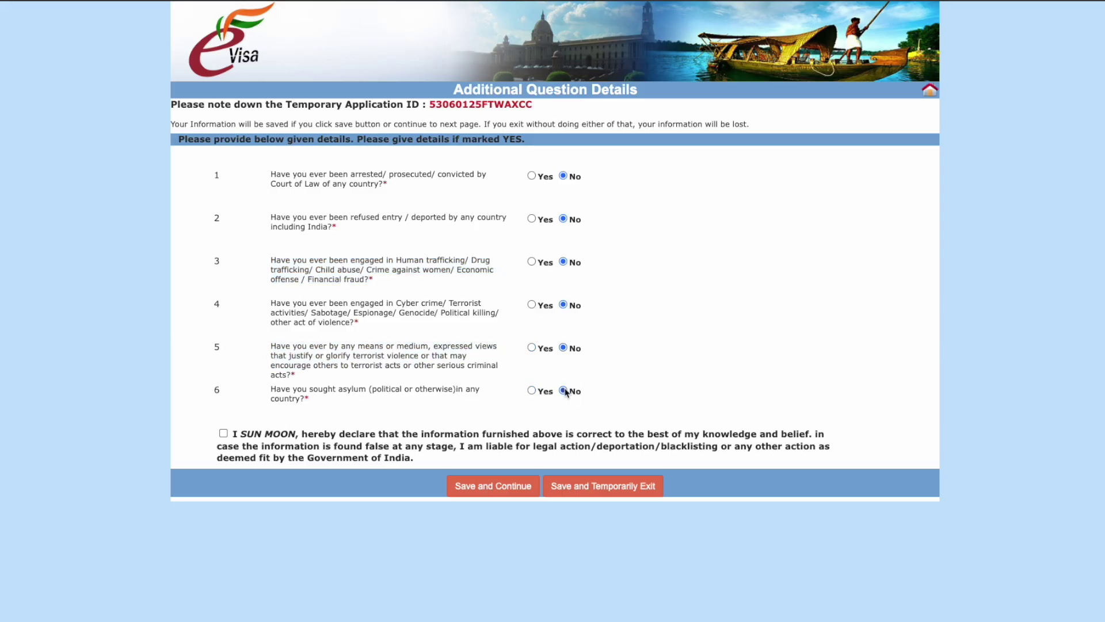
{"action": "left_click", "coordinate": [224, 434]}
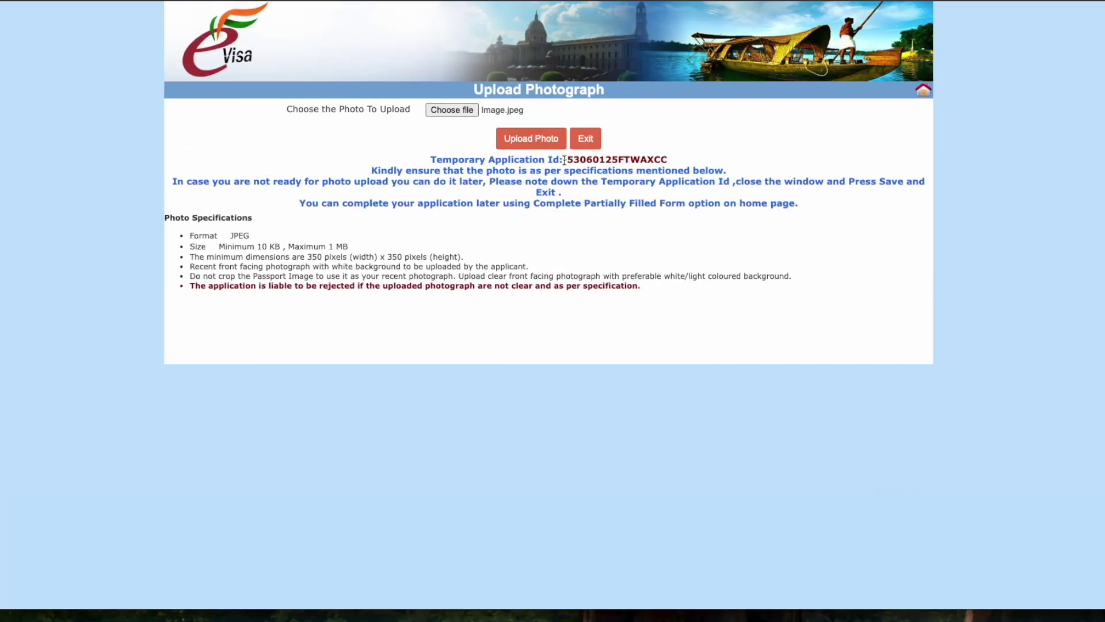
Step: Upload the JPEG photo, crop it to a small top-left square, and save it
{"action": "left_click", "coordinate": [538, 140]}
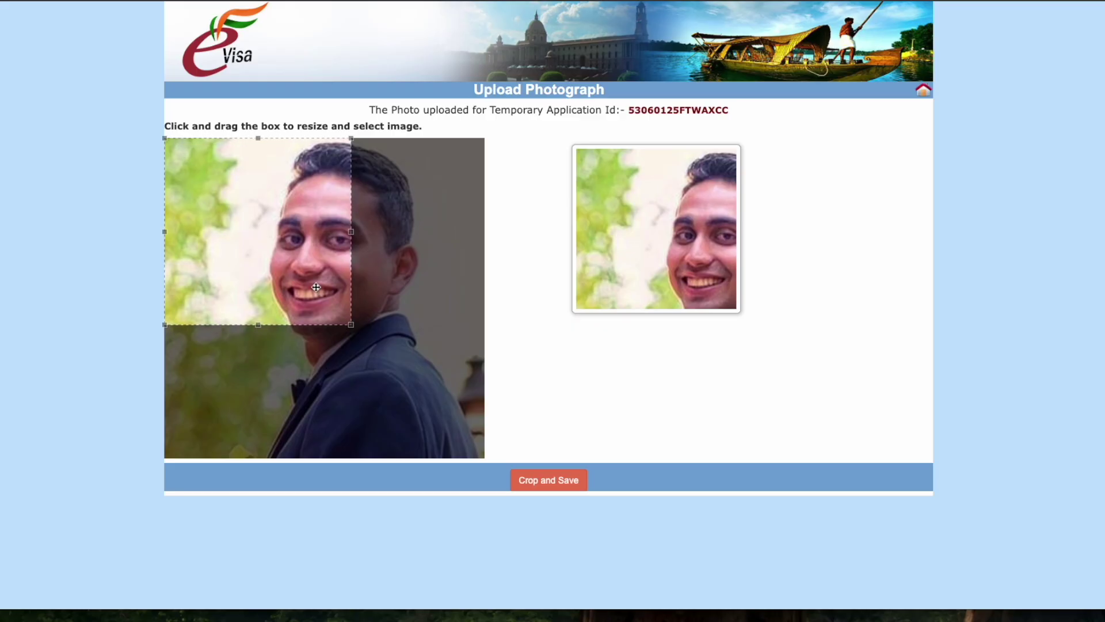
{"action": "left_click_drag", "start_coordinate": [351, 324], "coordinate": [257, 234]}
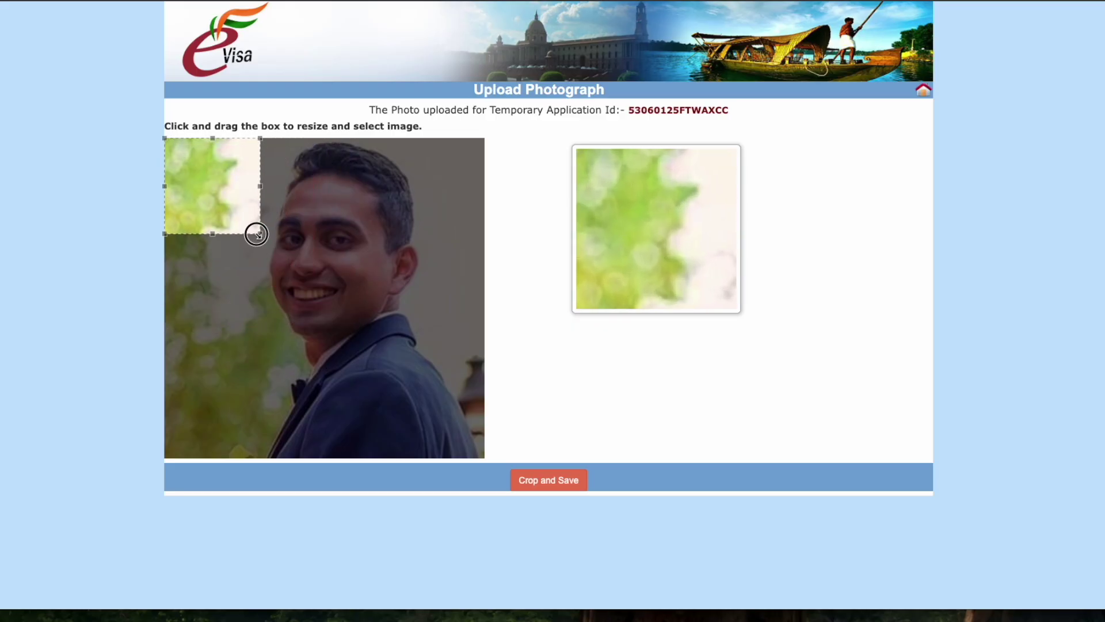
{"action": "left_click", "coordinate": [536, 489]}
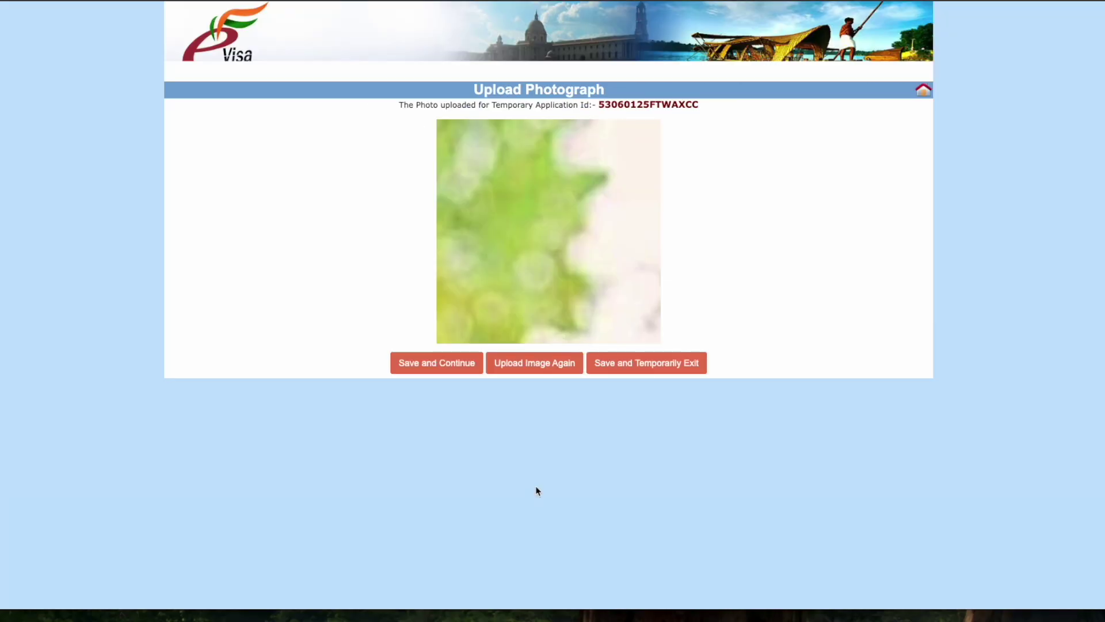
{"action": "left_click", "coordinate": [451, 374]}
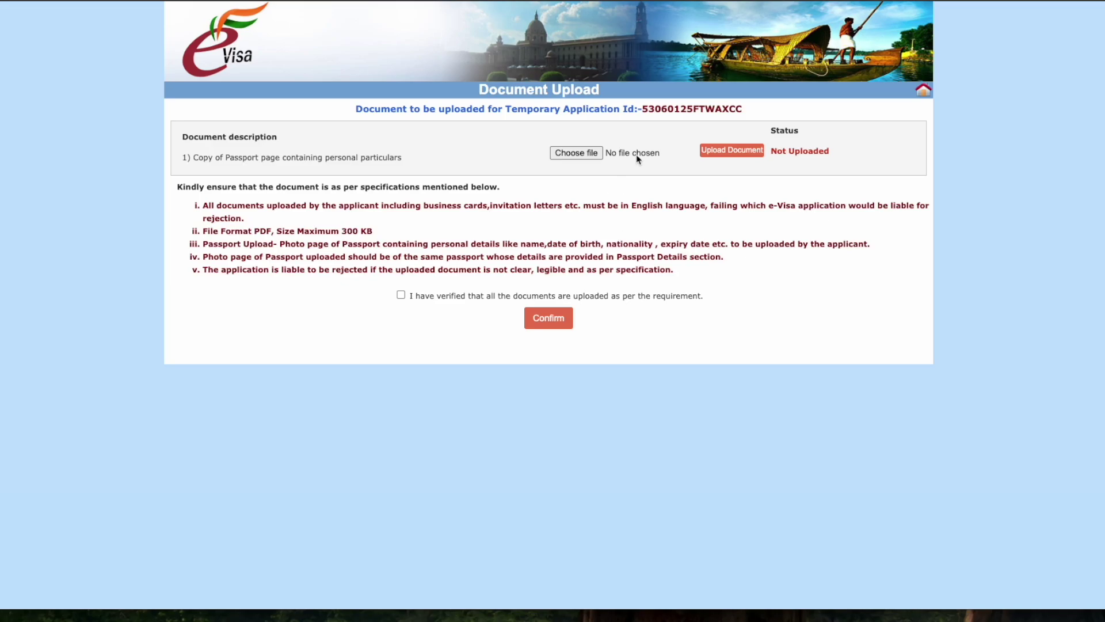
Step: Select Sample doc for upload.pdf from the Desktop as the passport copy, previewing it first
{"action": "left_click_drag", "start_coordinate": [195, 157], "coordinate": [397, 158]}
{"action": "left_click", "coordinate": [584, 160]}
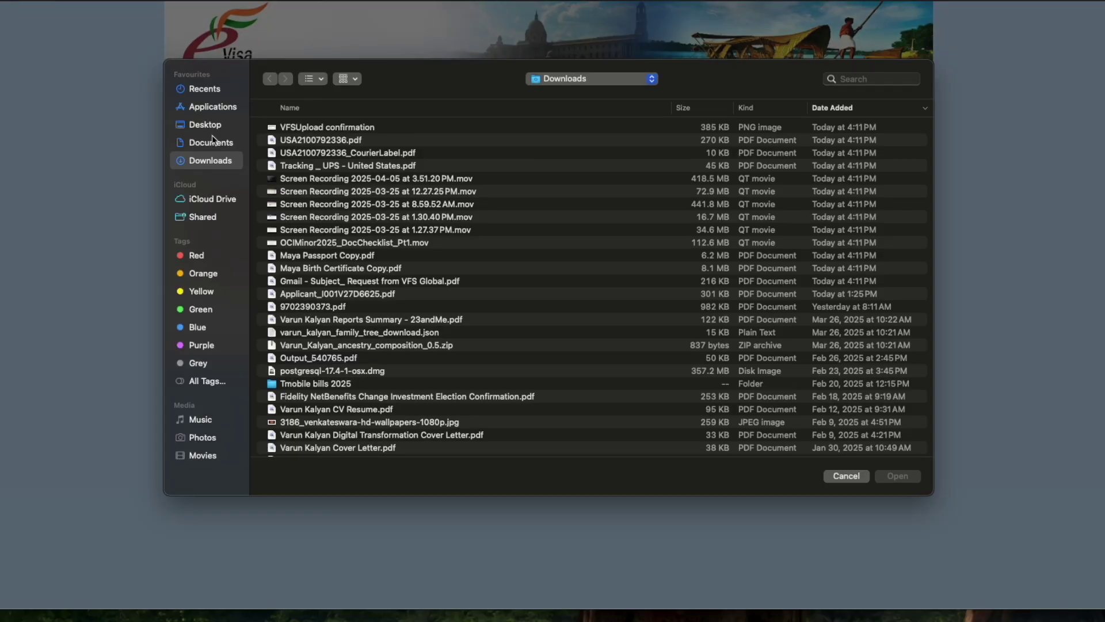
{"action": "left_click", "coordinate": [211, 127]}
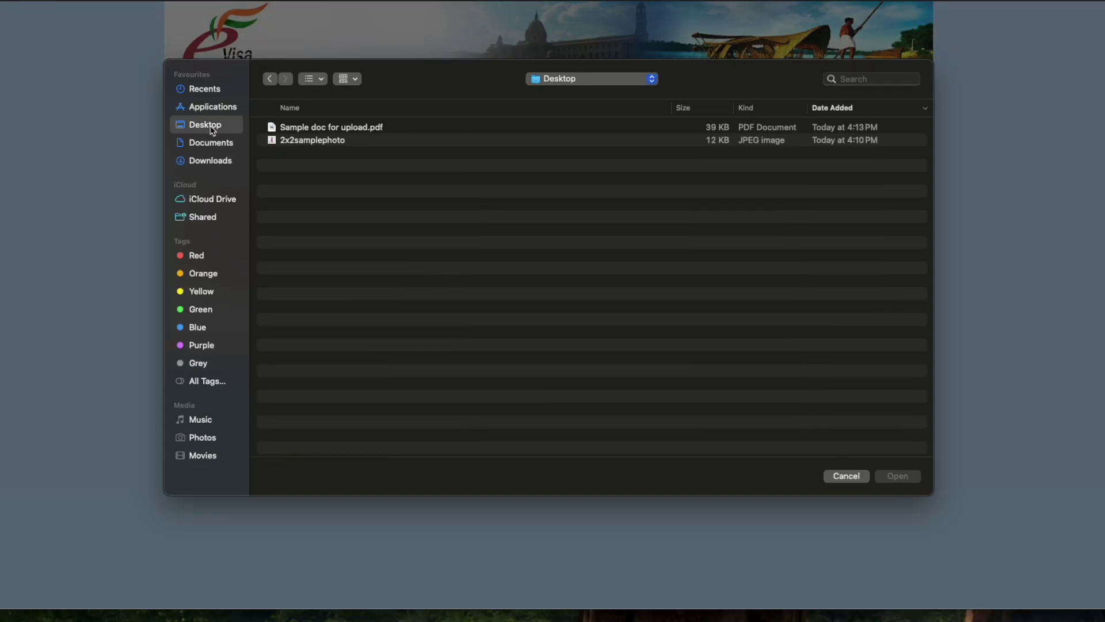
{"action": "left_click", "coordinate": [326, 129]}
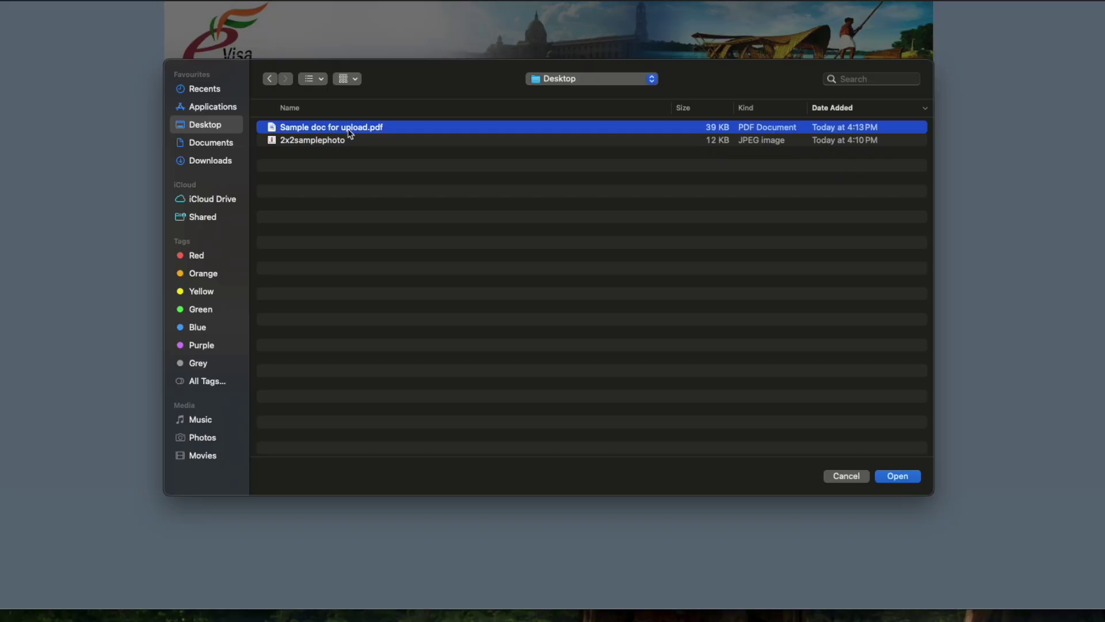
{"action": "right_click", "coordinate": [351, 132]}
{"action": "left_click", "coordinate": [383, 183]}
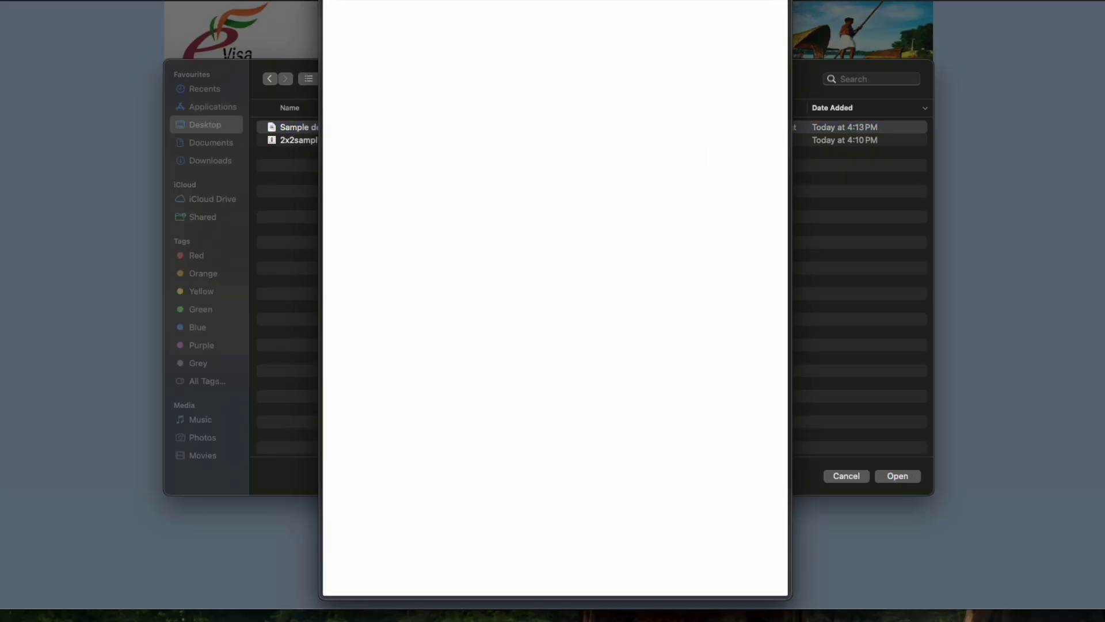
{"action": "key", "text": "space"}
{"action": "left_click", "coordinate": [897, 476]}
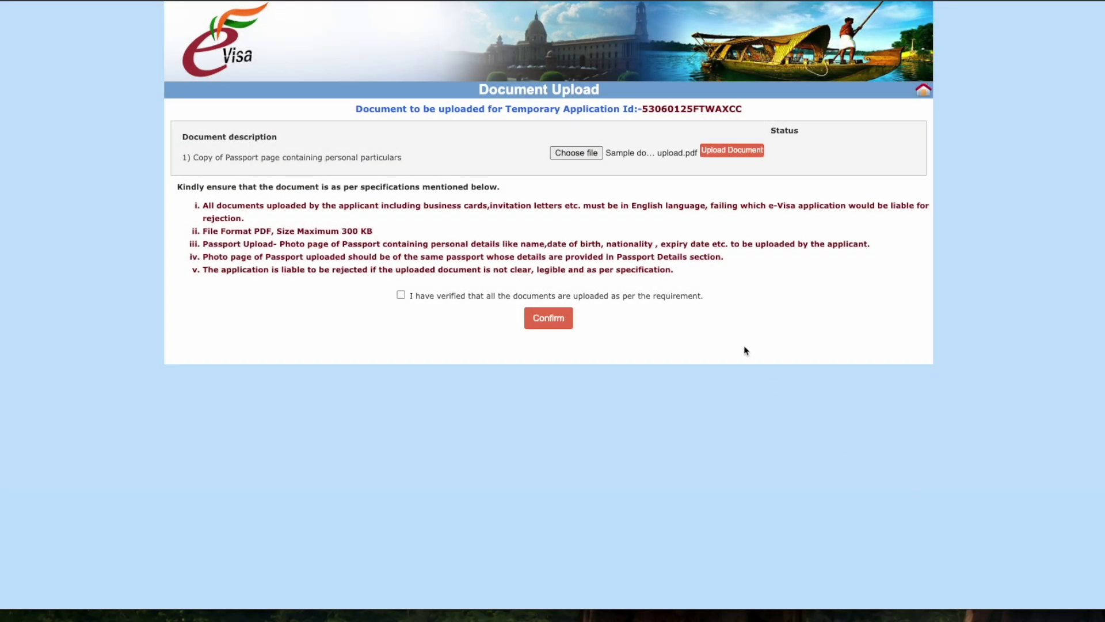
Step: Upload the passport PDF, tick the verification box, and confirm the documents
{"action": "left_click", "coordinate": [736, 150]}
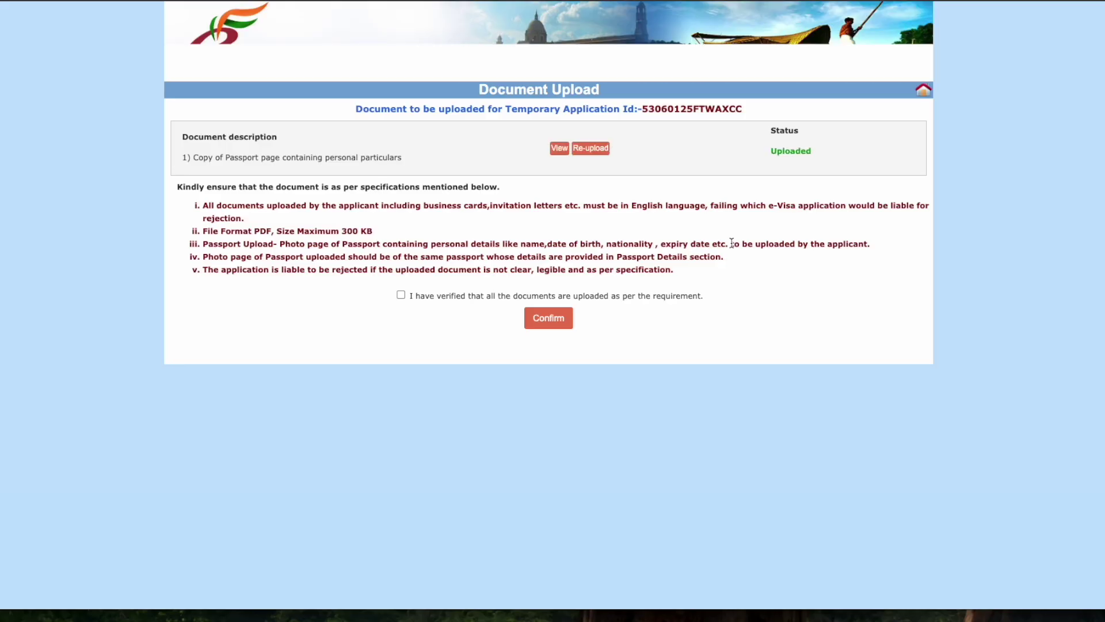
{"action": "left_click", "coordinate": [400, 295]}
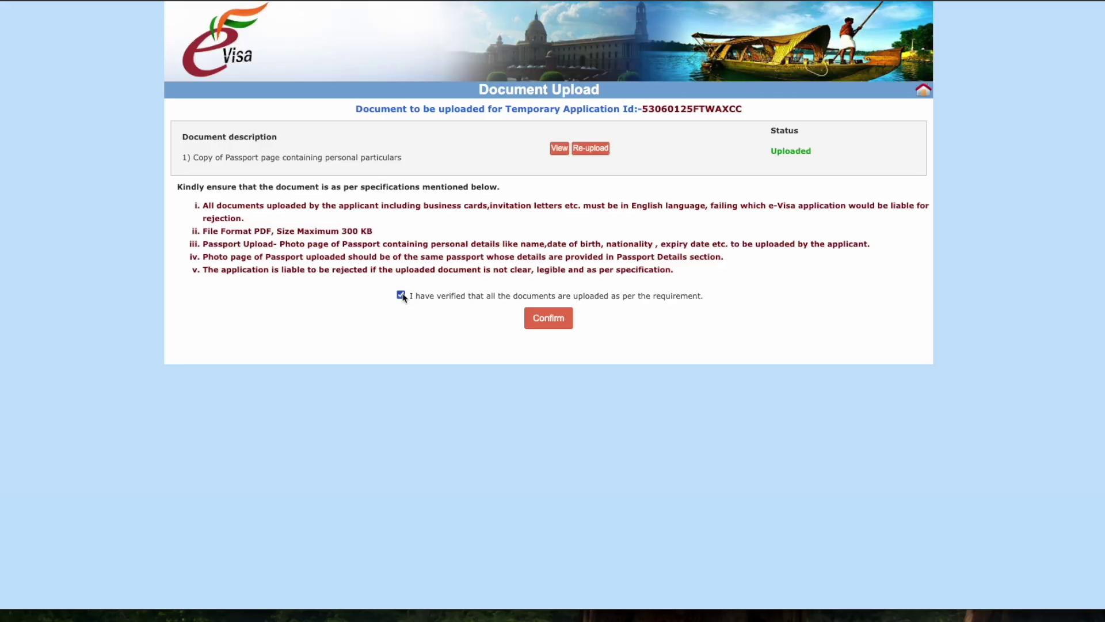
{"action": "left_click", "coordinate": [549, 320]}
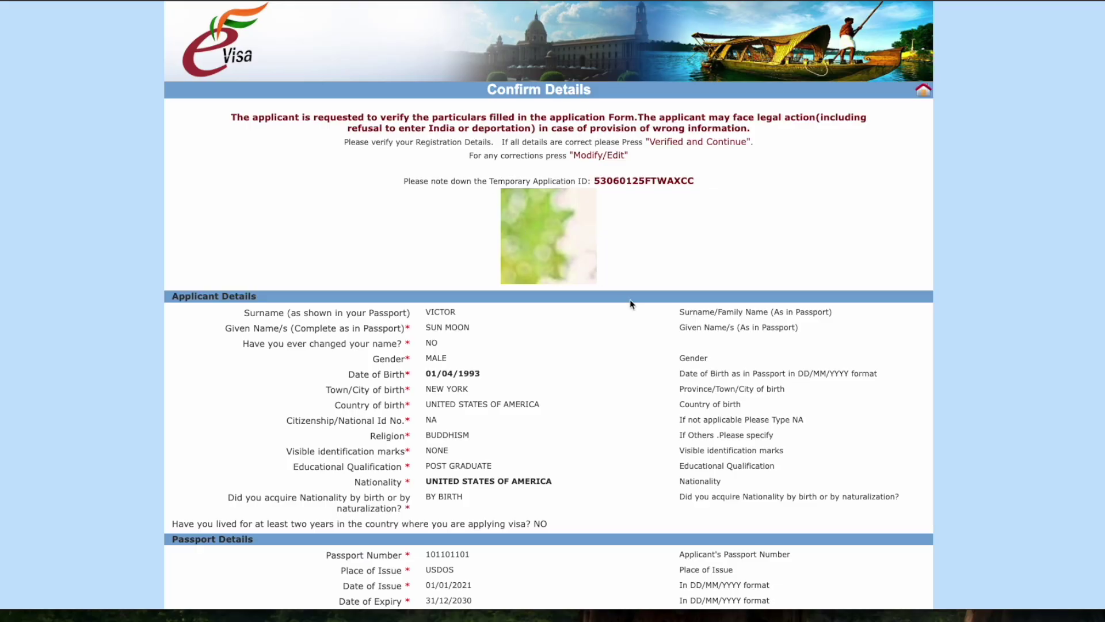
Step: Scroll through every Confirm Details section down to the Reference section
{"action": "scroll", "coordinate": [650, 332], "scroll_direction": "down", "scroll_amount": 4}
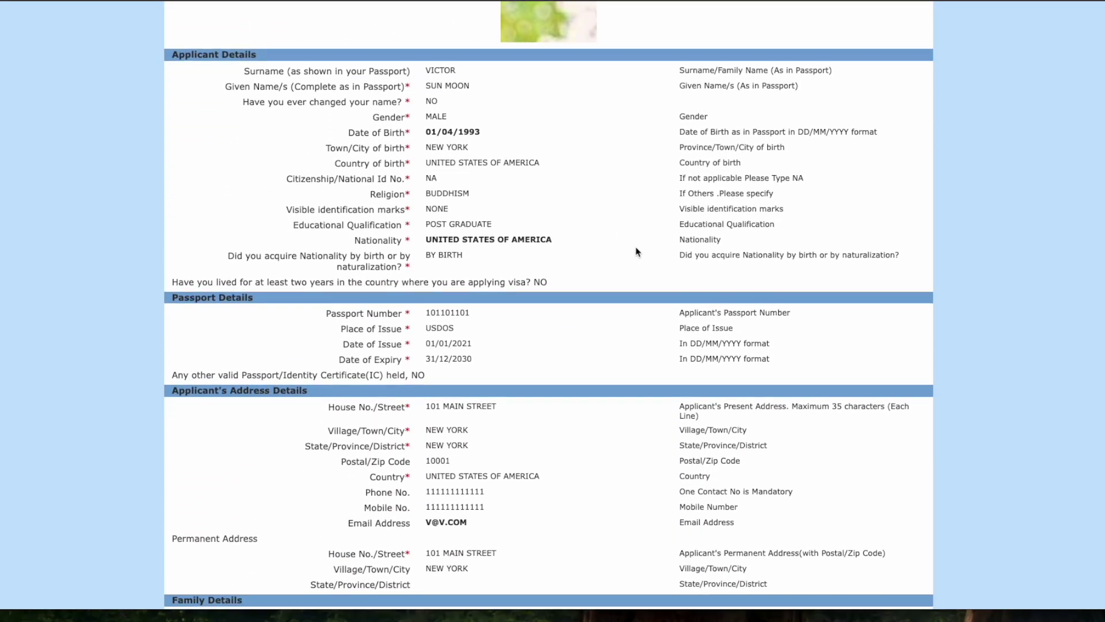
{"action": "scroll", "coordinate": [690, 314], "scroll_direction": "down", "scroll_amount": 5}
{"action": "scroll", "coordinate": [690, 314], "scroll_direction": "down", "scroll_amount": 4}
{"action": "scroll", "coordinate": [690, 317], "scroll_direction": "down", "scroll_amount": 5}
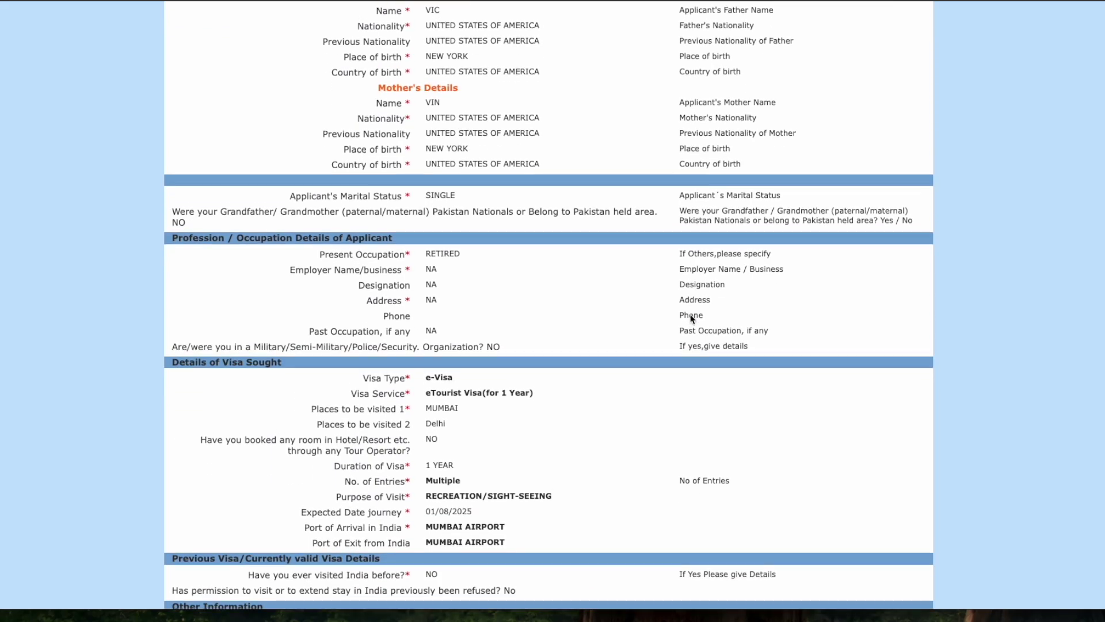
{"action": "scroll", "coordinate": [690, 314], "scroll_direction": "down", "scroll_amount": 1}
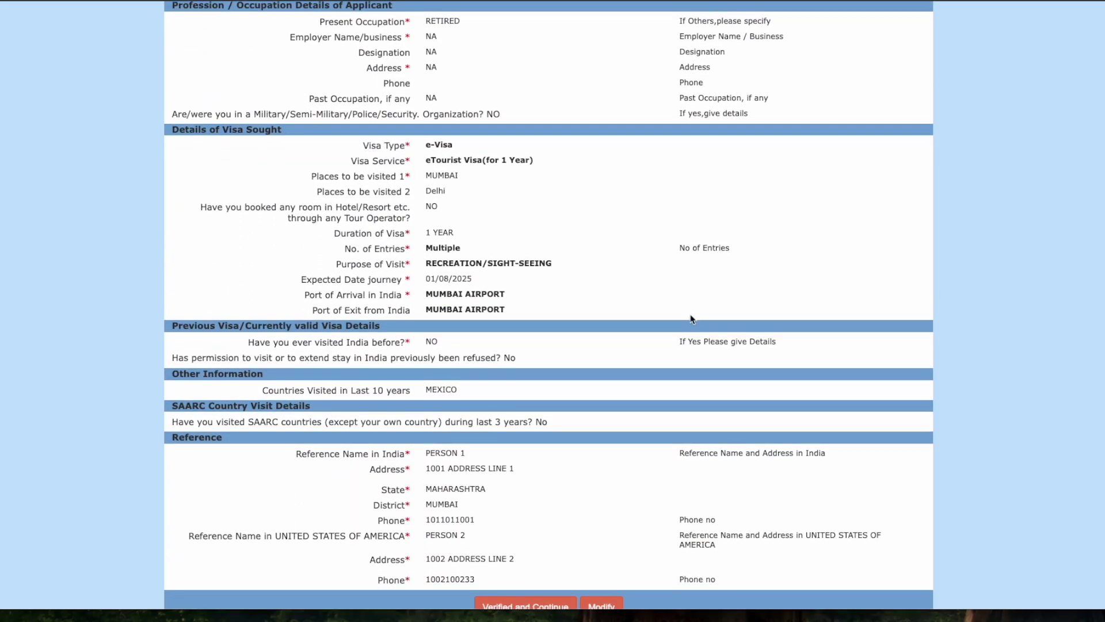
{"action": "scroll", "coordinate": [690, 318], "scroll_direction": "down", "scroll_amount": 1}
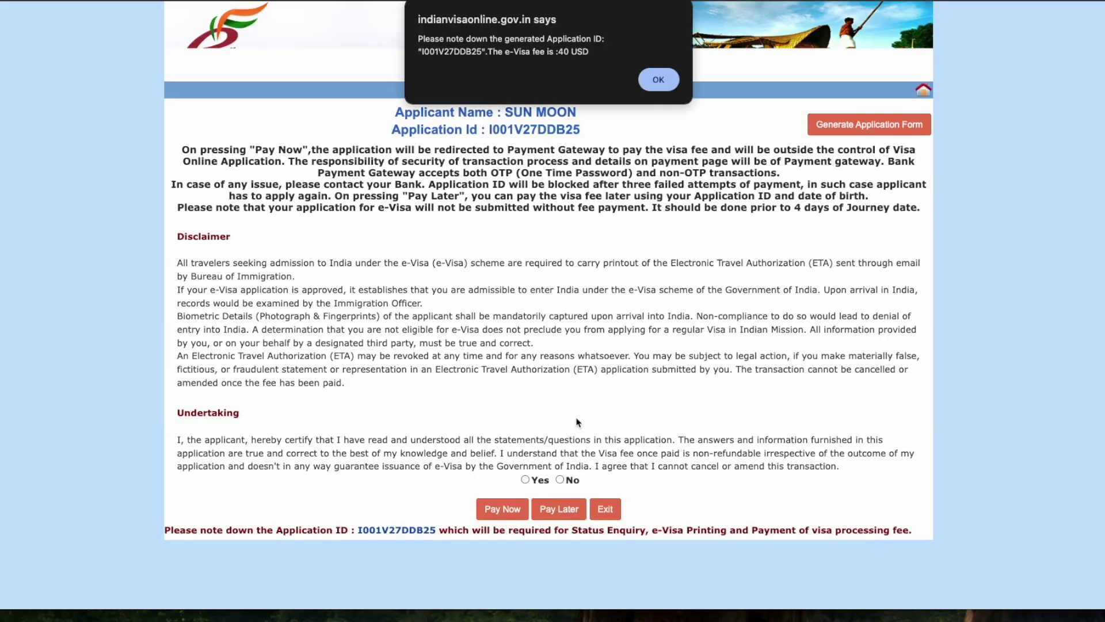
Step: Review the 40 USD fee and application ID notice and dismiss the alert
{"action": "left_click_drag", "start_coordinate": [558, 51], "coordinate": [594, 51]}
{"action": "left_click", "coordinate": [659, 85]}
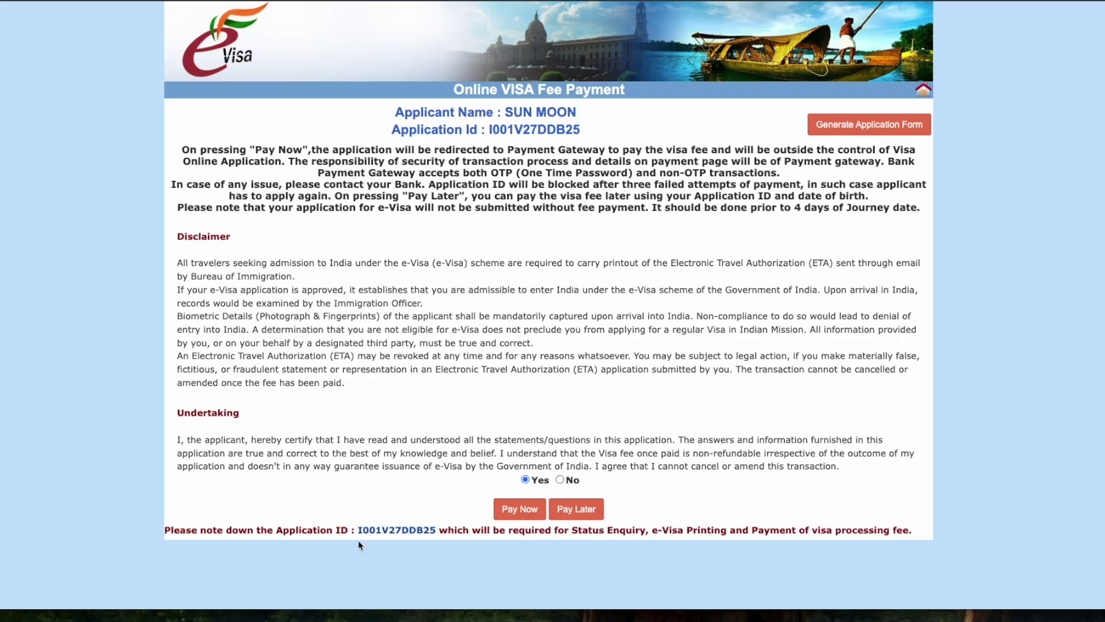
{"action": "left_click_drag", "start_coordinate": [355, 540], "coordinate": [416, 532]}
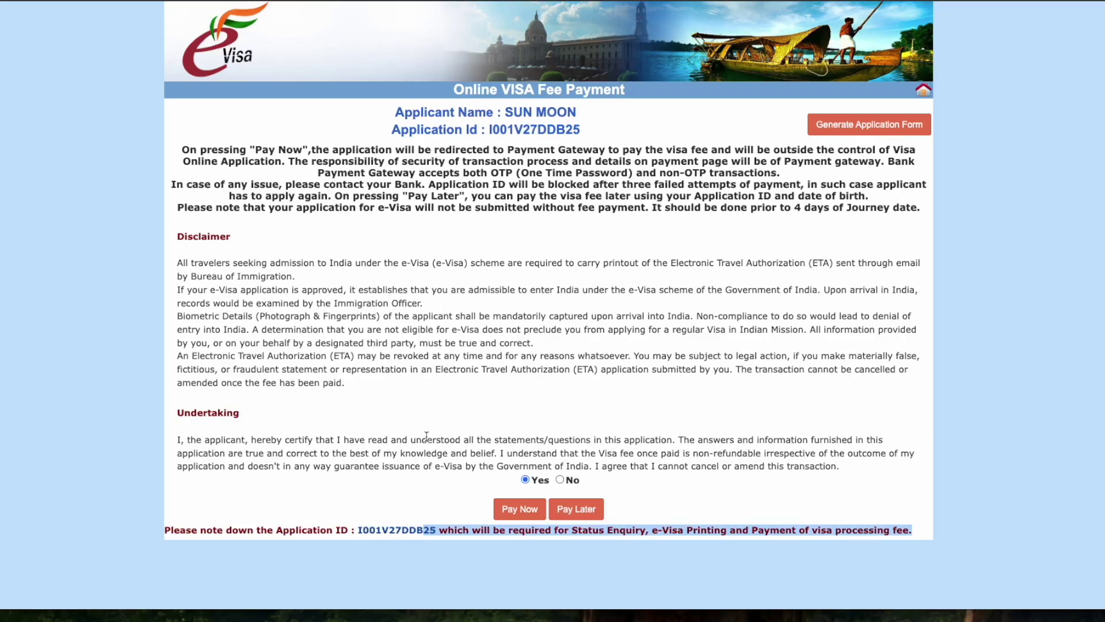
{"action": "left_click", "coordinate": [462, 154]}
{"action": "left_click_drag", "start_coordinate": [394, 114], "coordinate": [596, 133]}
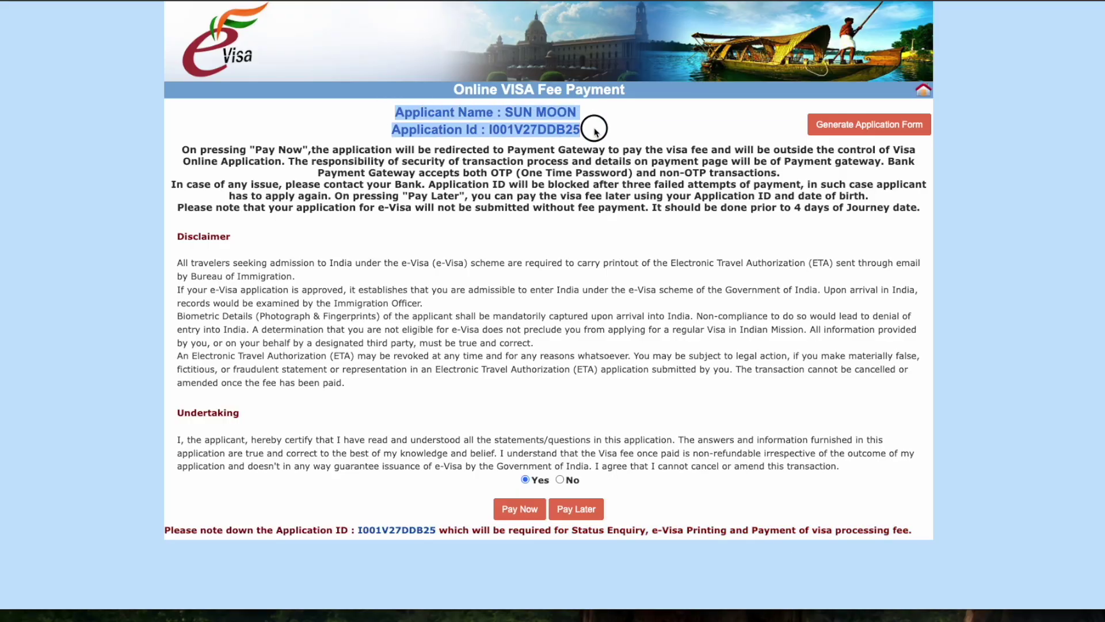
{"action": "left_click", "coordinate": [596, 133]}
Step: Choose to pay the fee now through SBI e-pay and acknowledge the payment note
{"action": "left_click", "coordinate": [515, 500]}
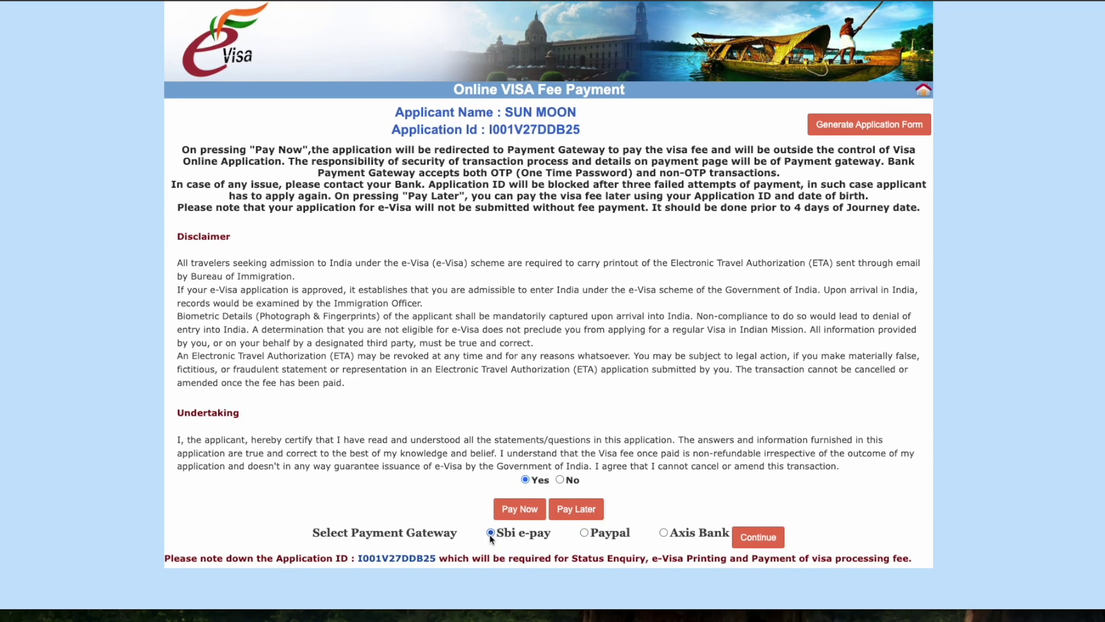
{"action": "left_click", "coordinate": [759, 539]}
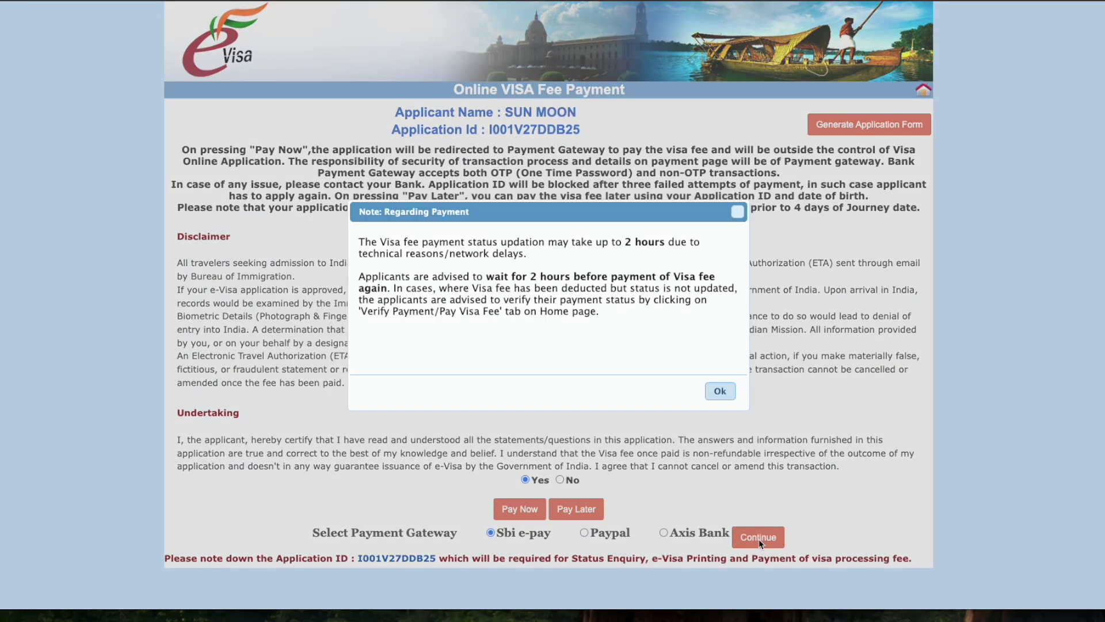
{"action": "left_click", "coordinate": [720, 391]}
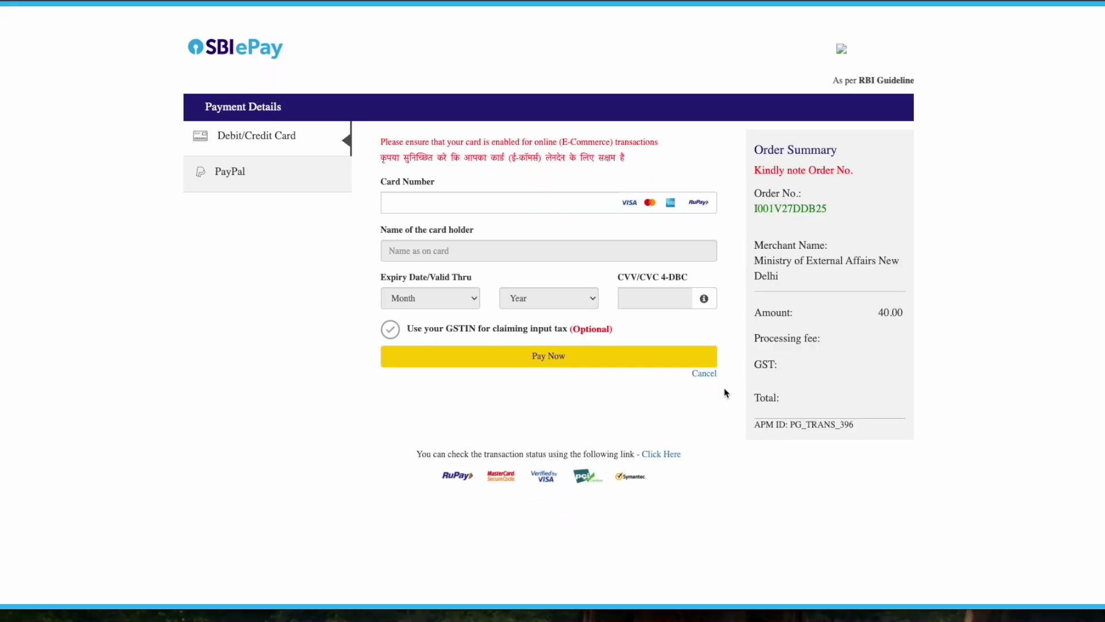
Step: Check the 40.00 order amount and focus the empty Card Number field on the Debit/Credit Card form
{"action": "left_click_drag", "start_coordinate": [221, 139], "coordinate": [307, 138]}
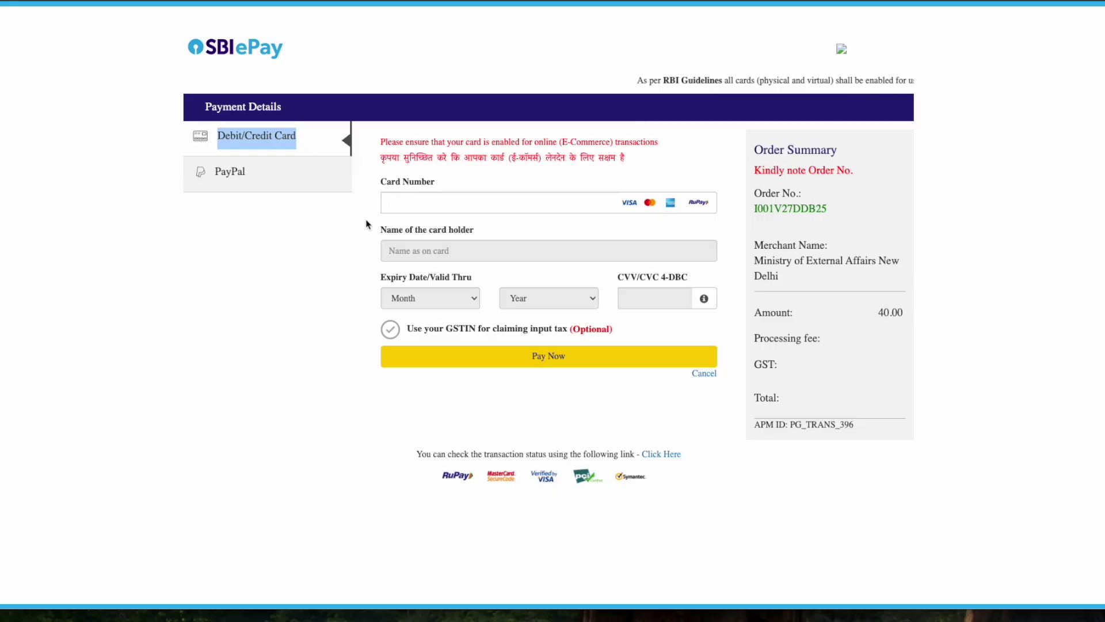
{"action": "double_click", "coordinate": [884, 312]}
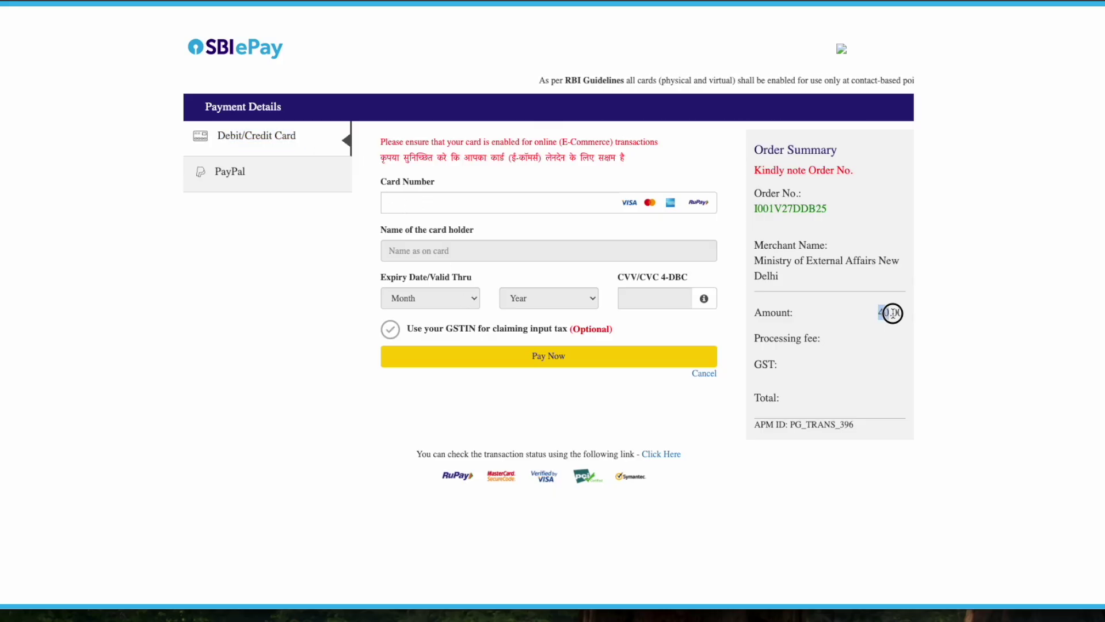
{"action": "left_click", "coordinate": [342, 225]}
{"action": "left_click", "coordinate": [382, 204]}
{"action": "left_click", "coordinate": [356, 228]}
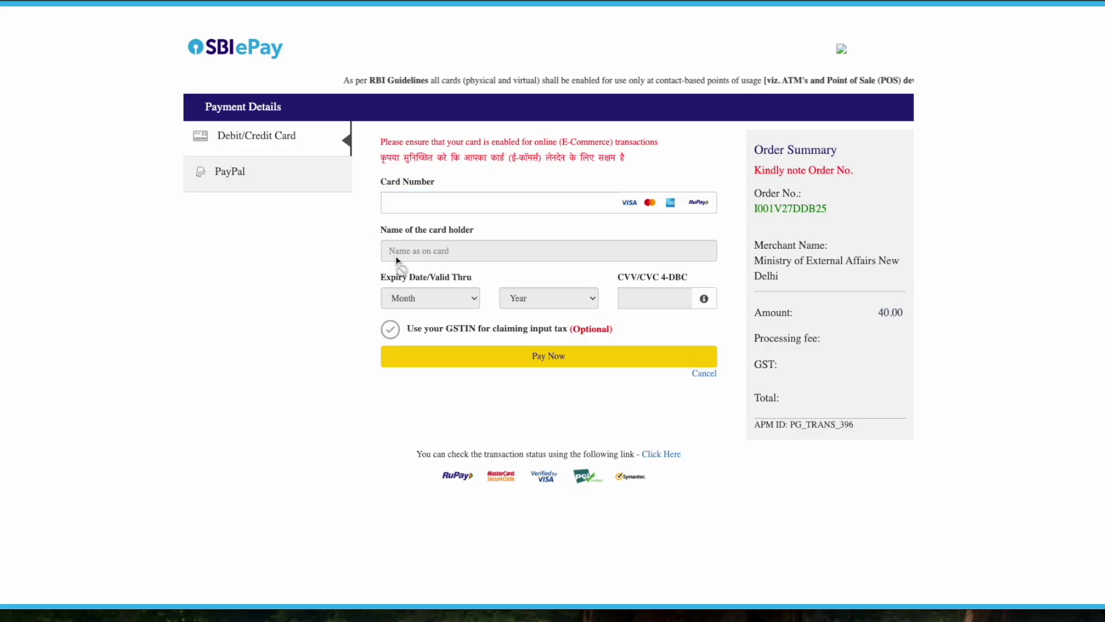